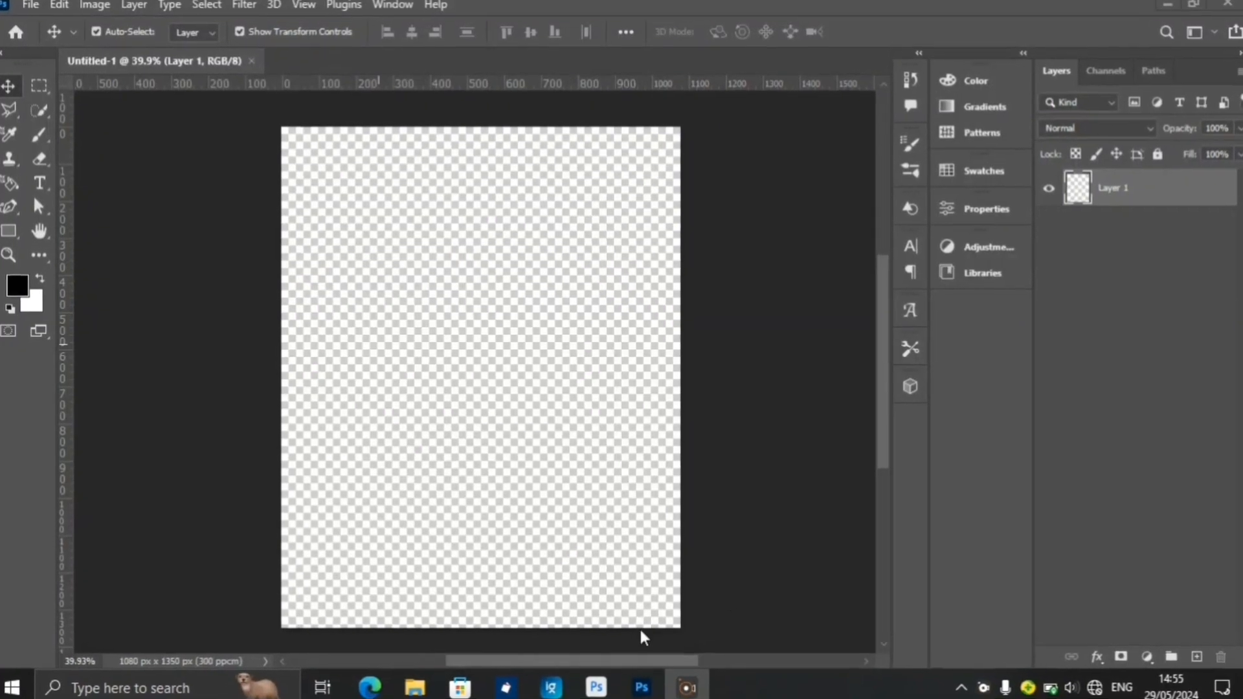
Add a Solid Color fill layer in black (000000) as the canvas background.
click(1142, 653)
click(1132, 339)
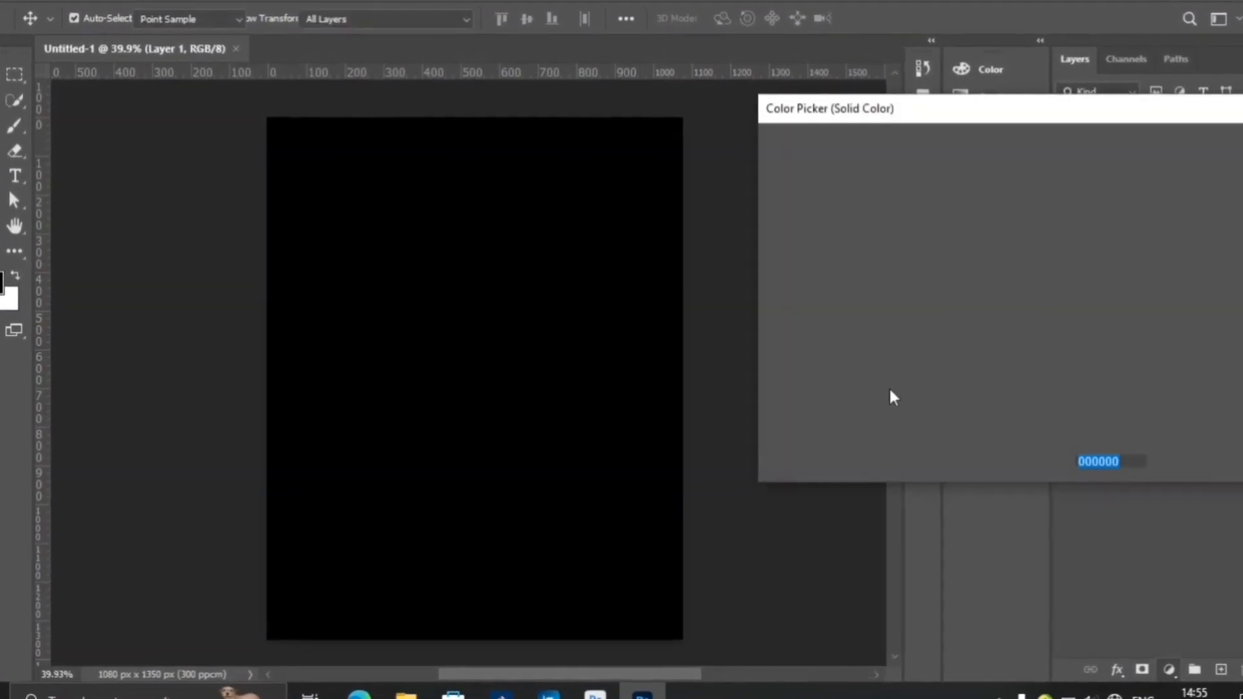
key(Return)
Place the blue-and-red slot-machine image ending in "img 1" from the Desktop's New folder as an embedded object.
click(41, 9)
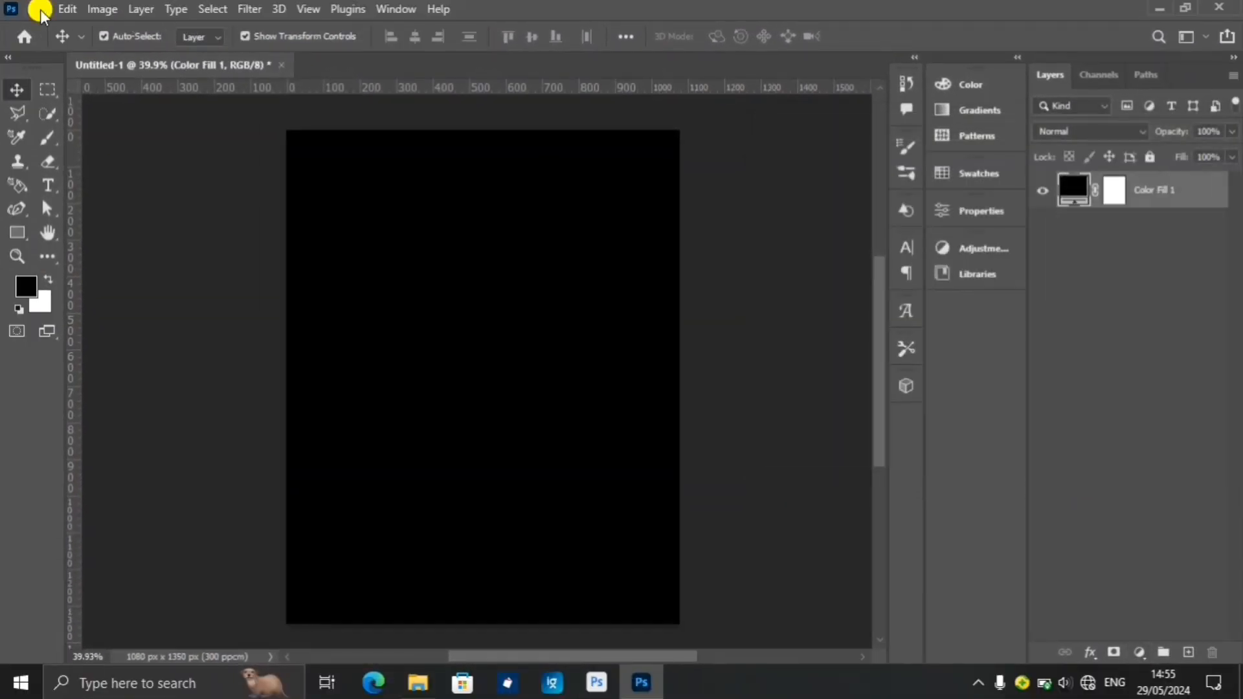
click(152, 353)
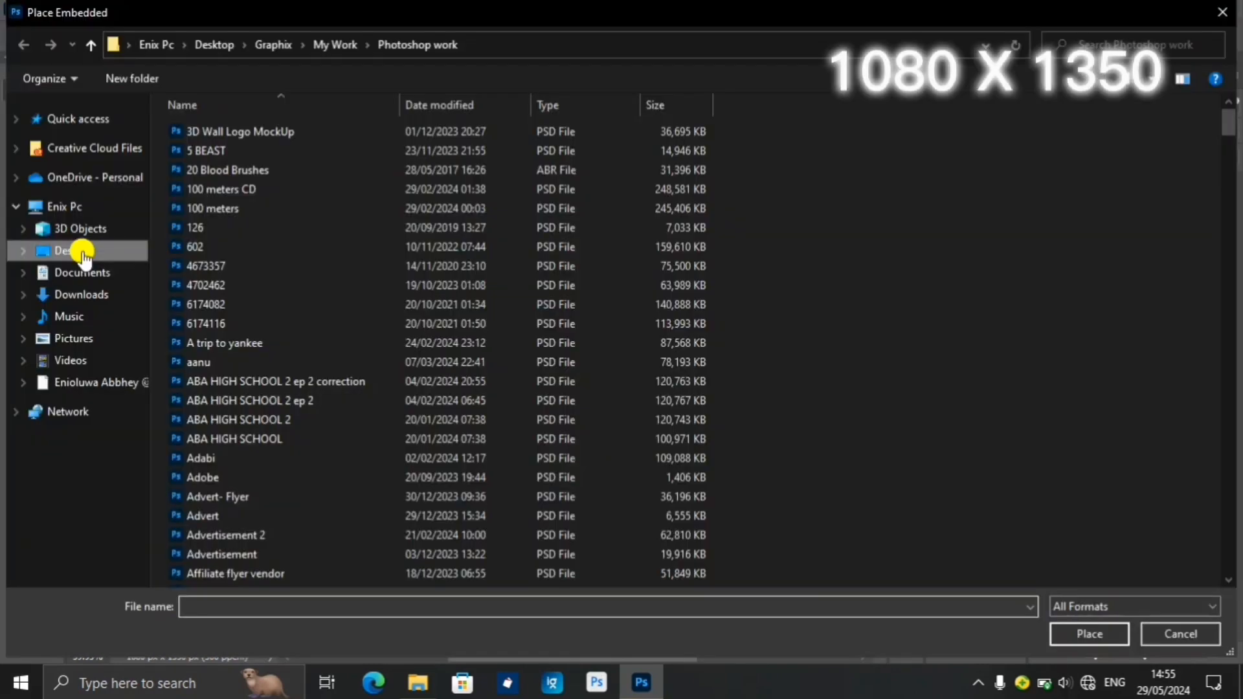
click(131, 259)
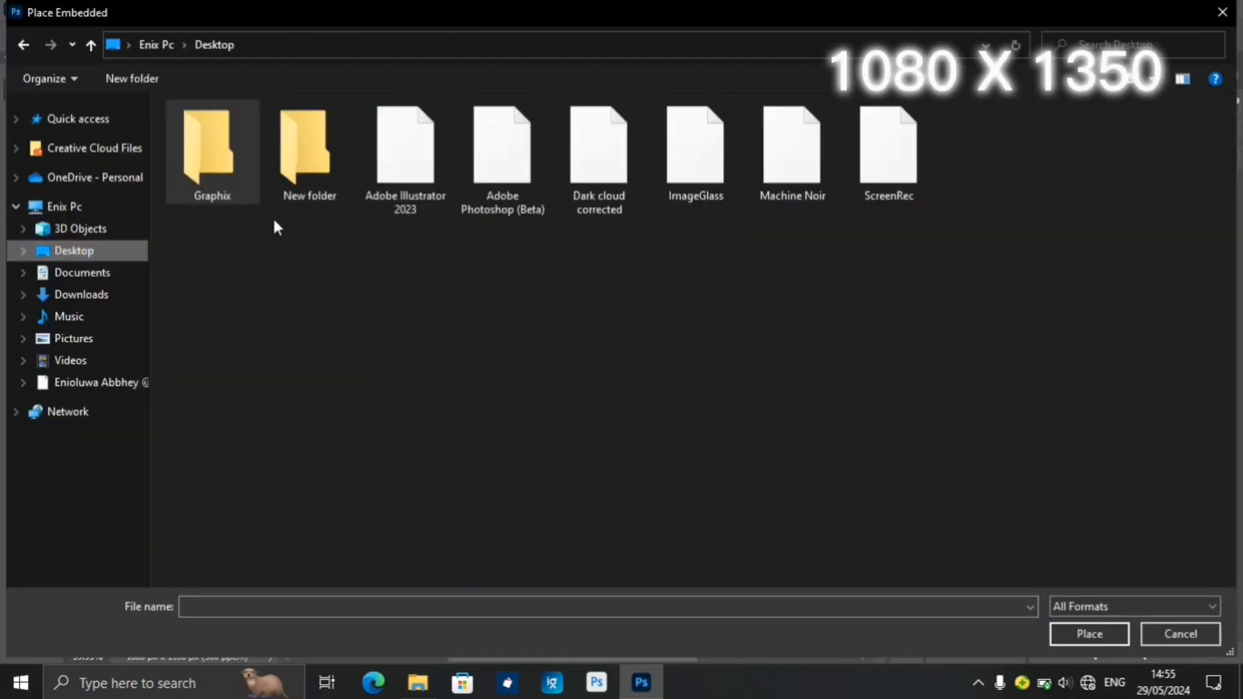
double_click(311, 180)
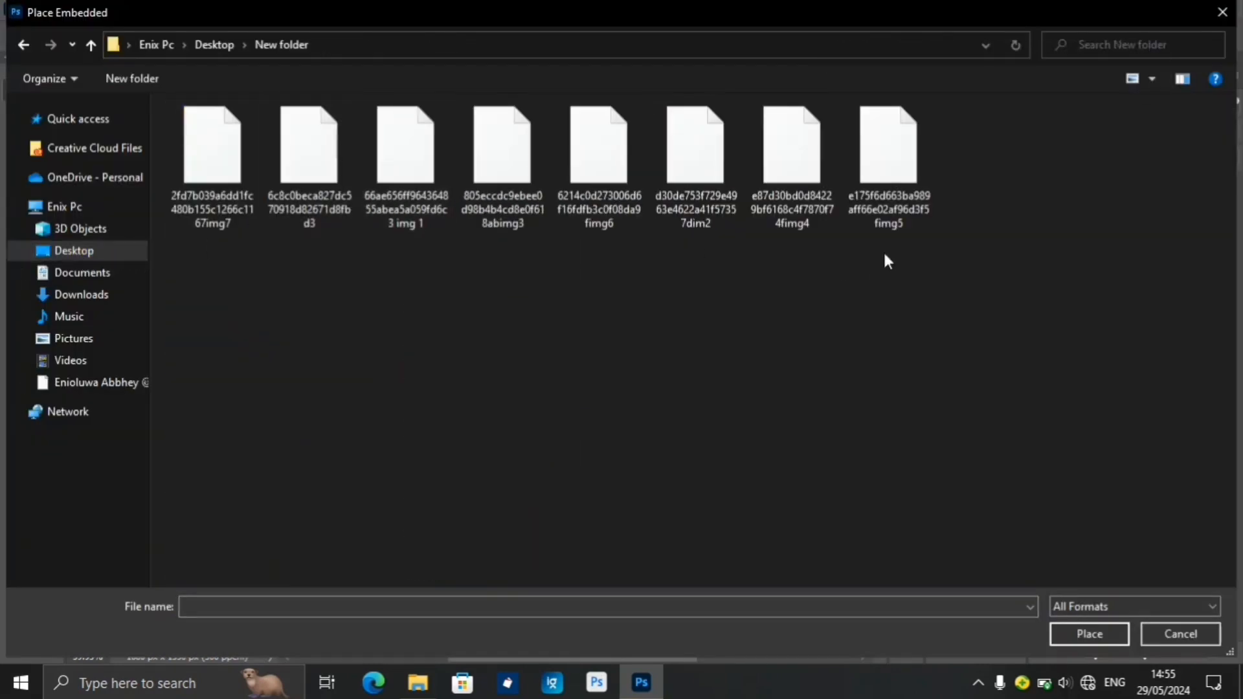
click(427, 158)
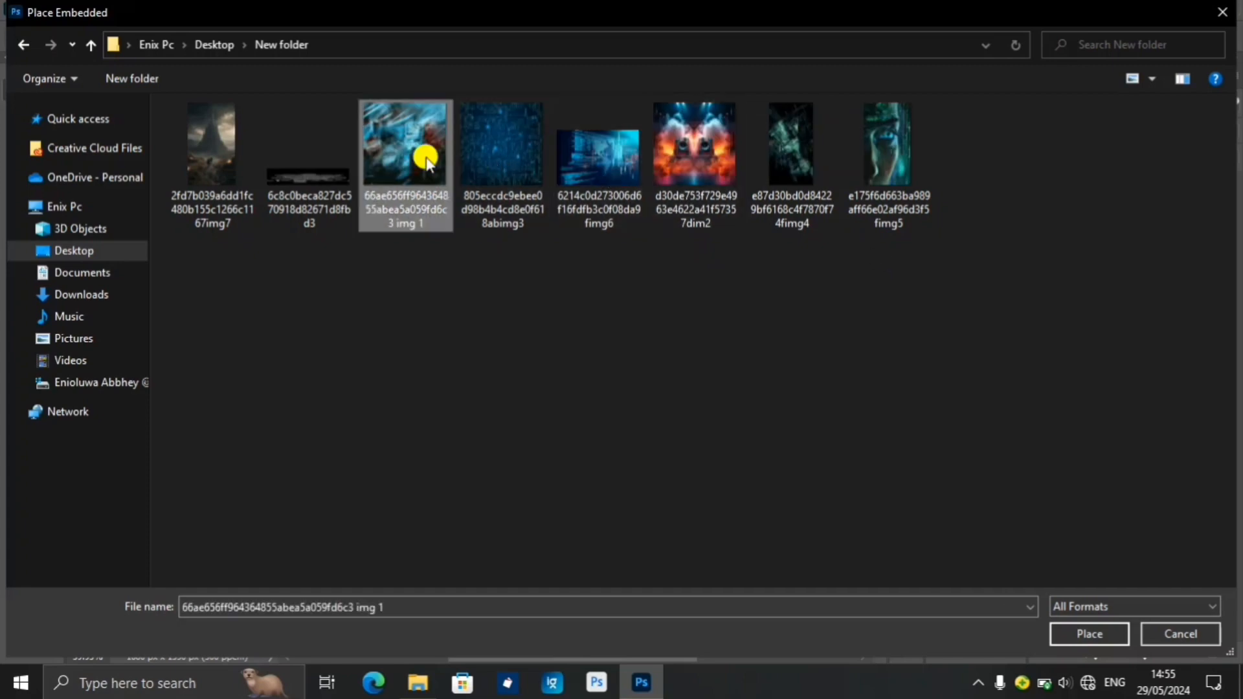
click(1094, 635)
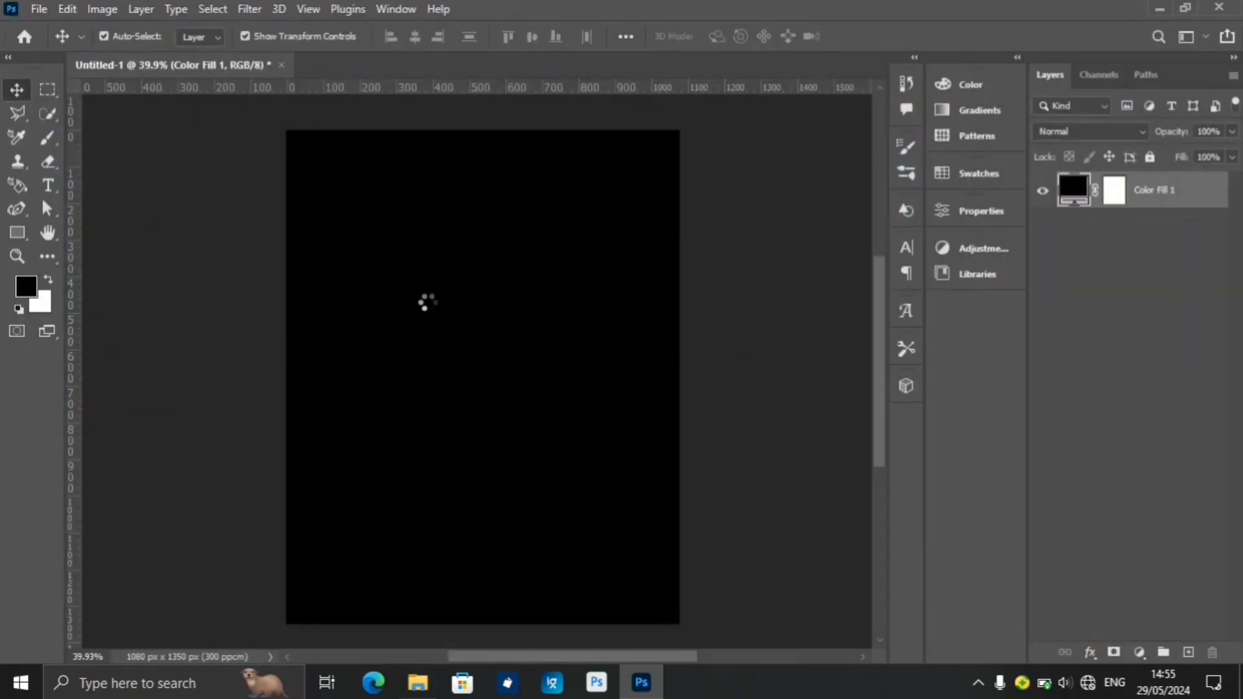
Enlarge the placed slot-machine image to about 1433 × 1433 px so it covers the whole canvas.
drag(483, 574, 490, 638)
drag(489, 176, 494, 115)
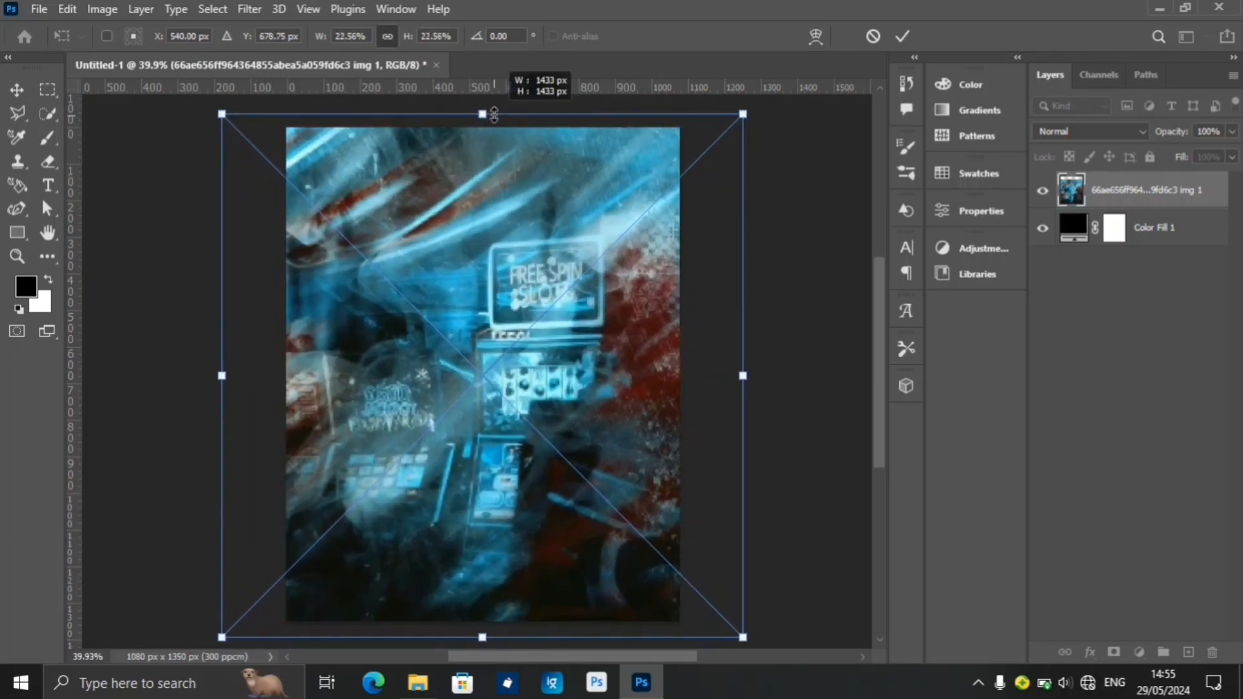
key(Return)
Apply a Gaussian Blur with a 22.2 px radius to the slot-machine image layer.
click(249, 8)
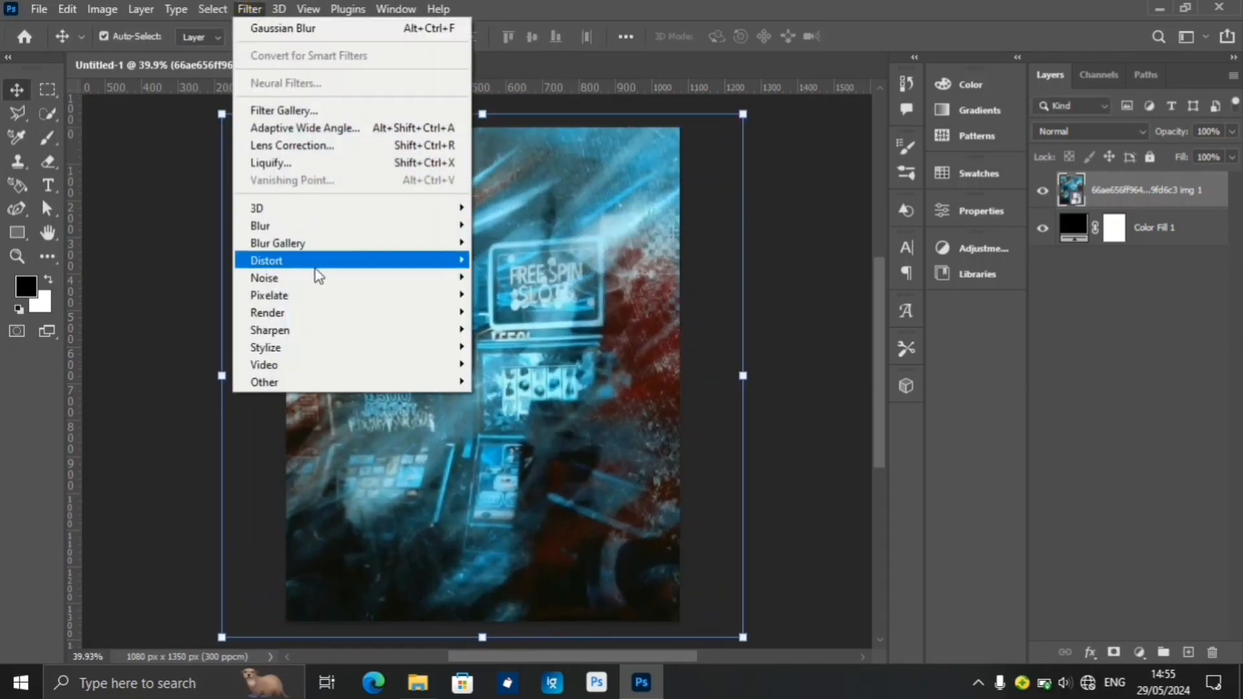
mouse_move(457, 225)
click(502, 285)
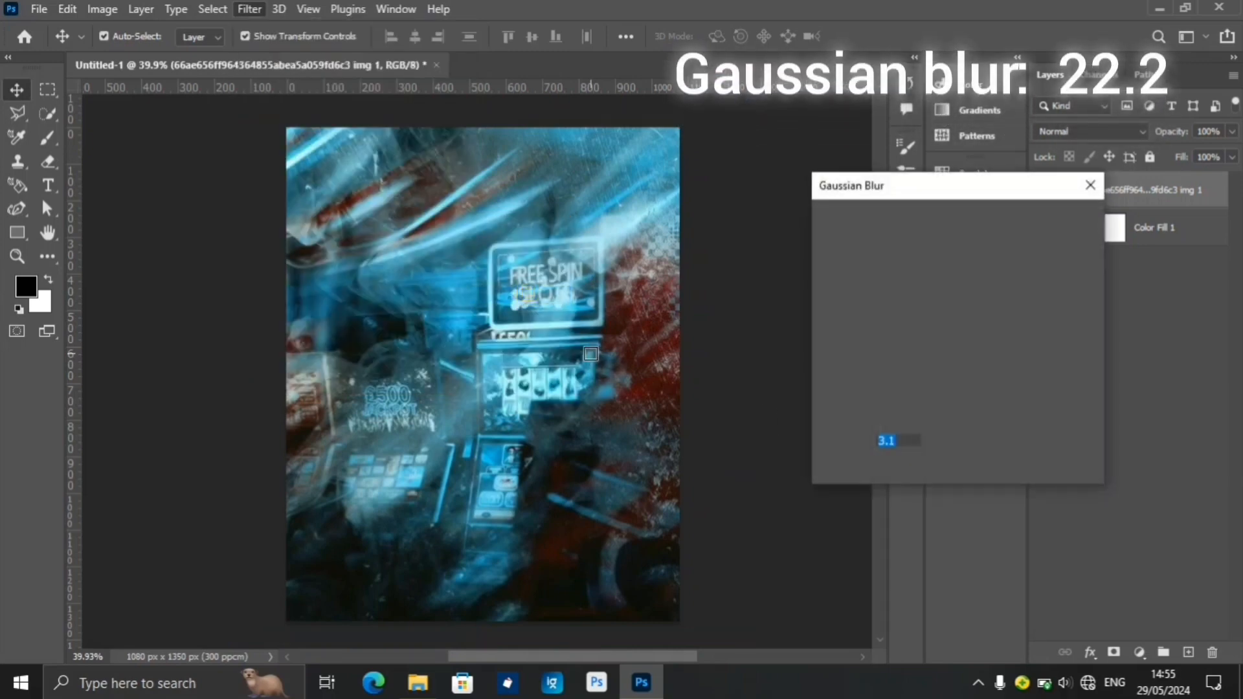
text(22.2)
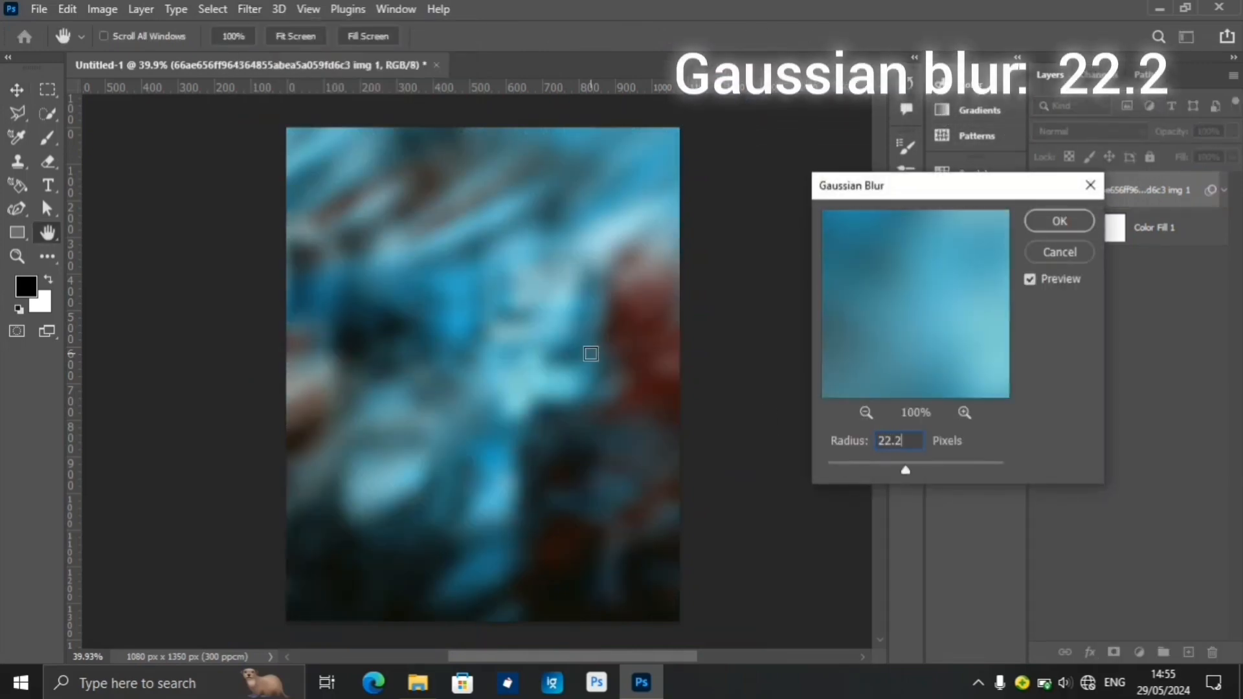
key(Return)
Place the embedded speakers-and-smoke image ending in "dim2" and enlarge it slightly beyond the canvas width.
click(39, 9)
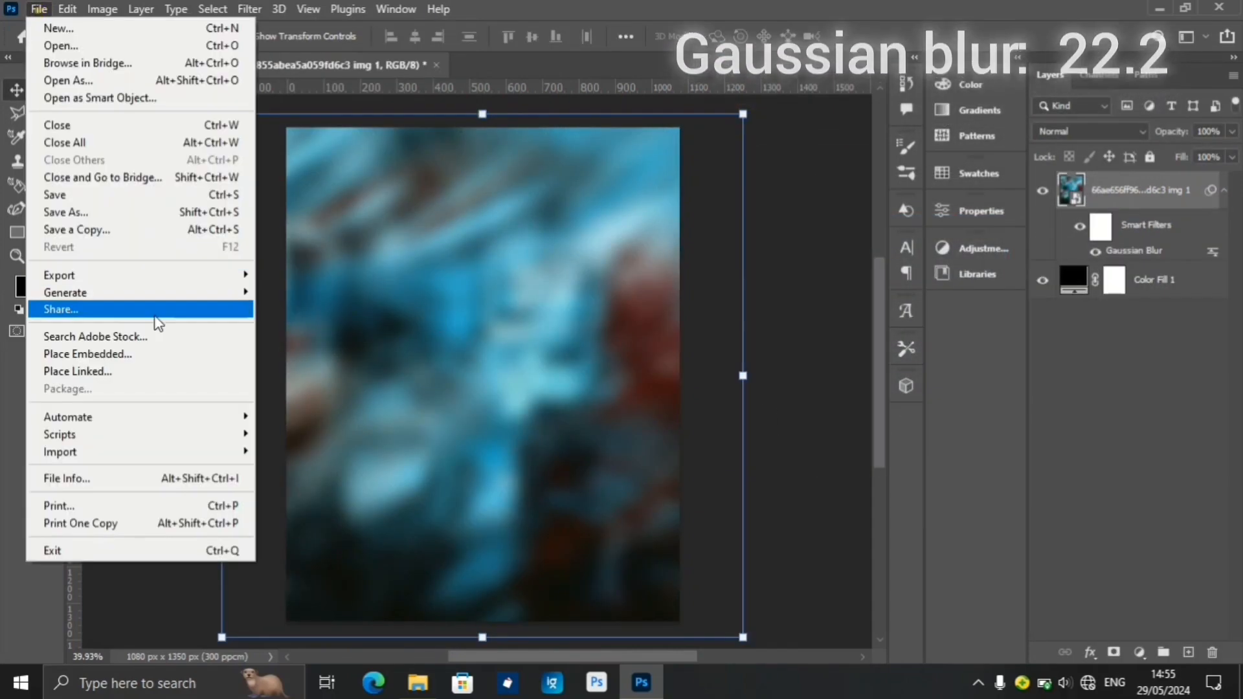
click(113, 354)
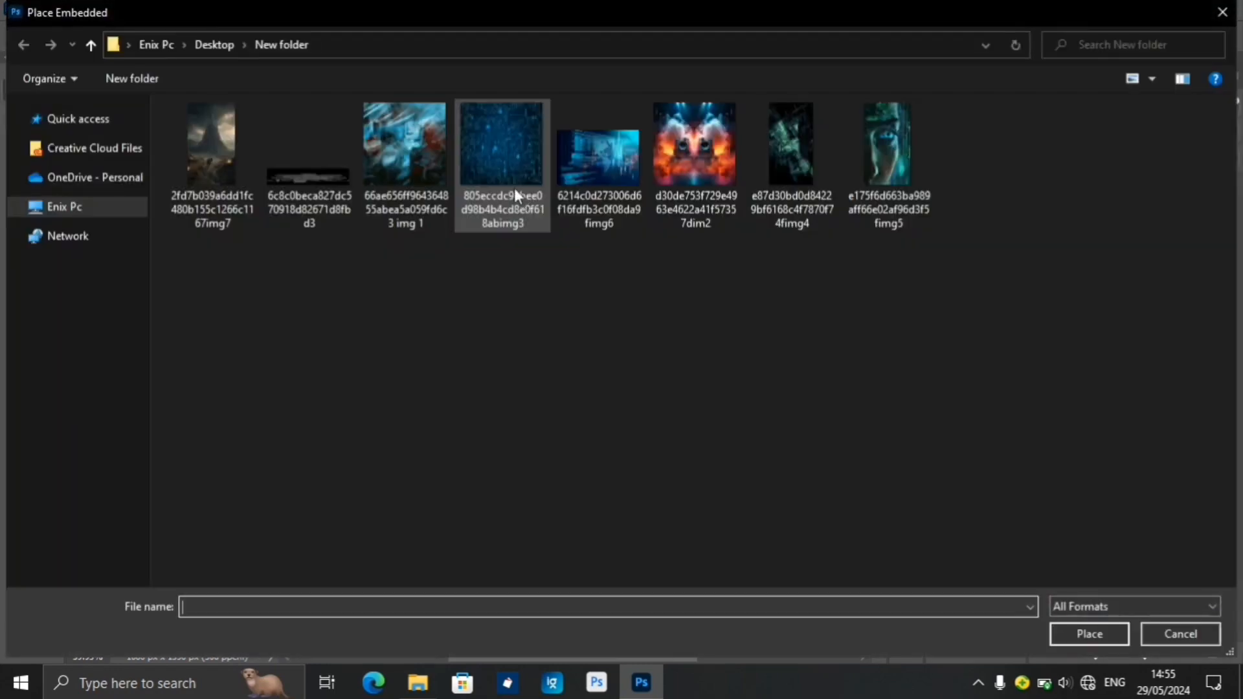
click(693, 185)
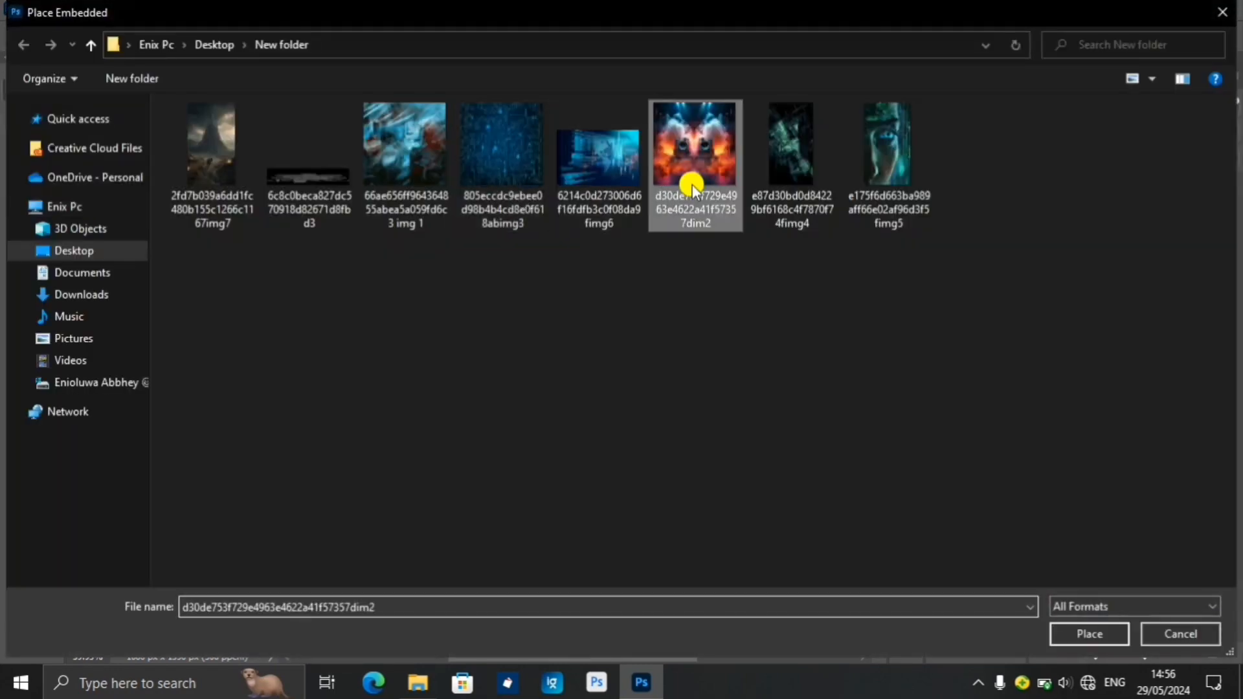
click(1092, 634)
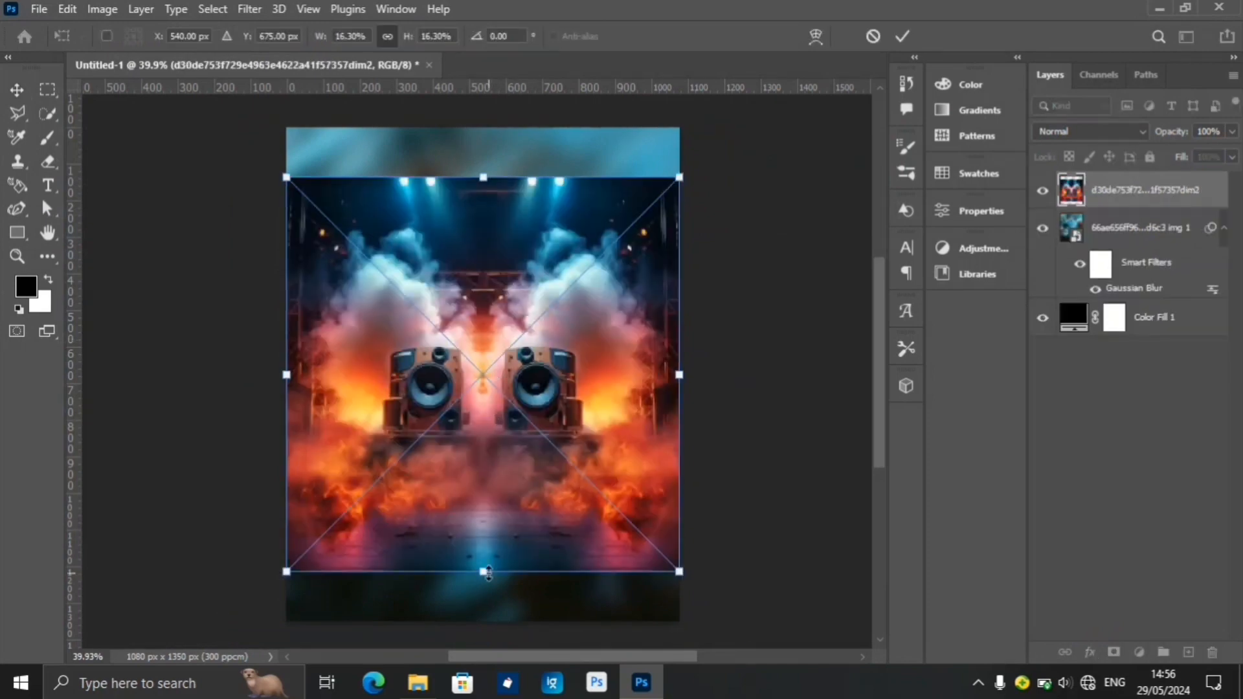
drag(483, 575, 483, 580)
key(Return)
Add a layer mask to the speakers image and fade its bottom and top edges with a soft 600 px black brush.
scroll(818, 551, down, 2)
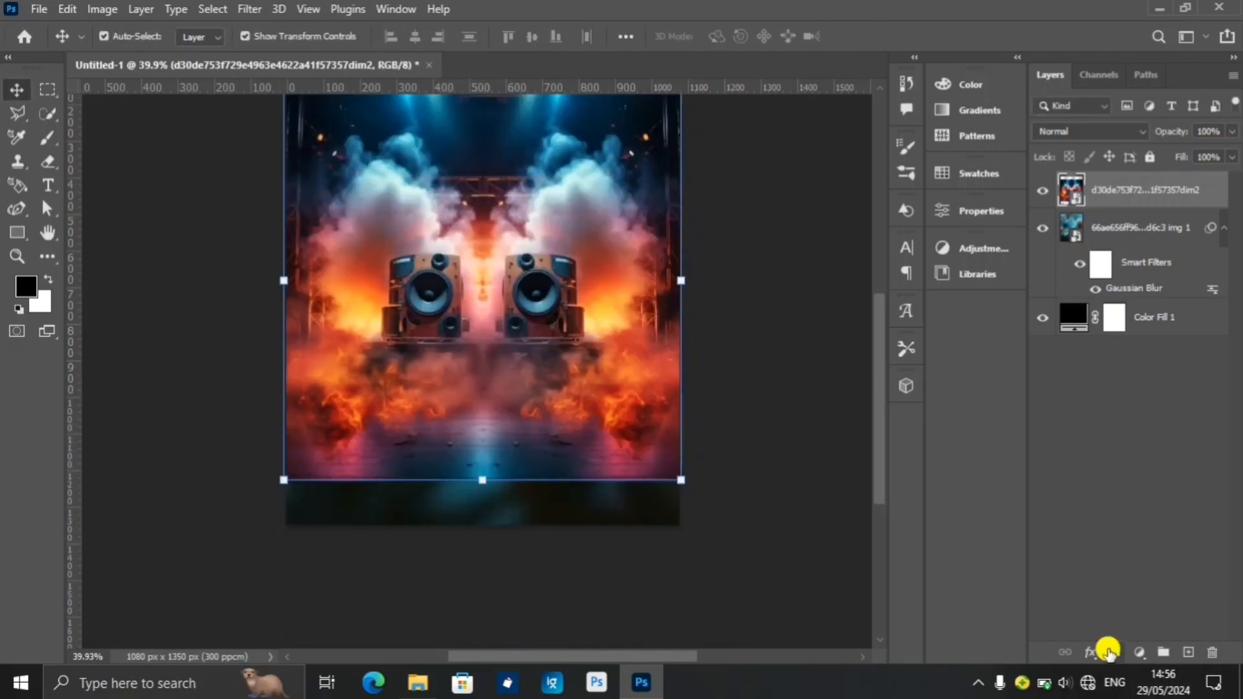
click(53, 141)
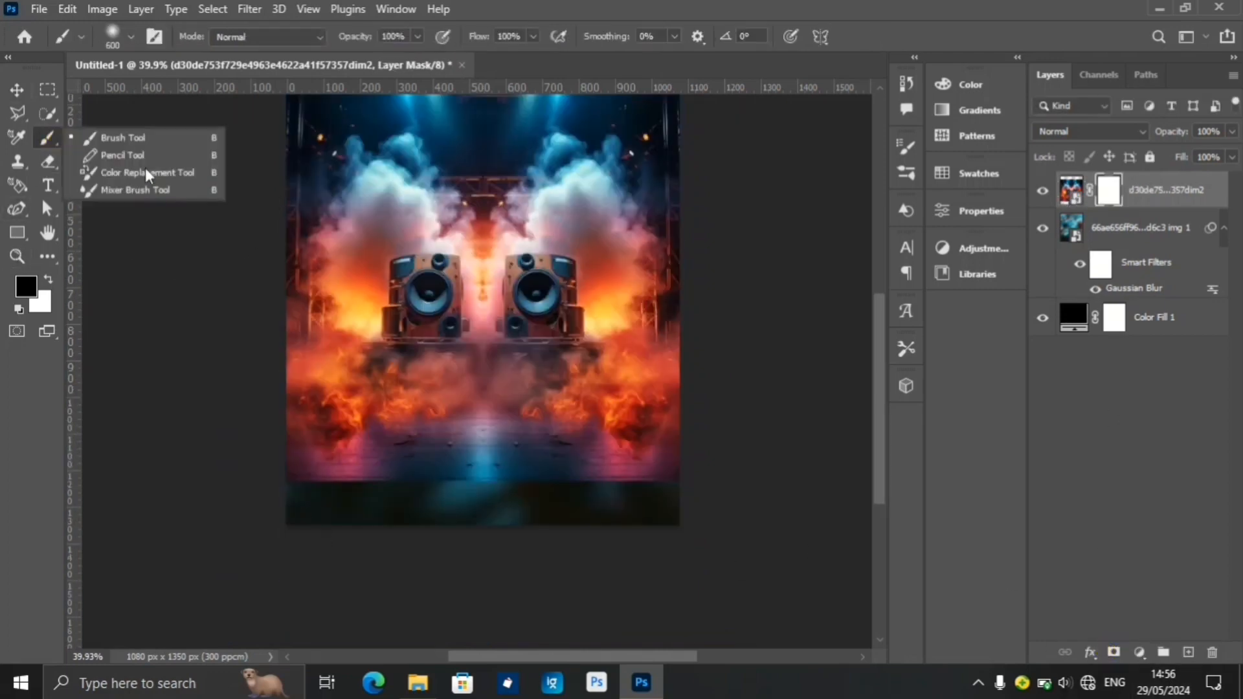
click(128, 139)
click(321, 557)
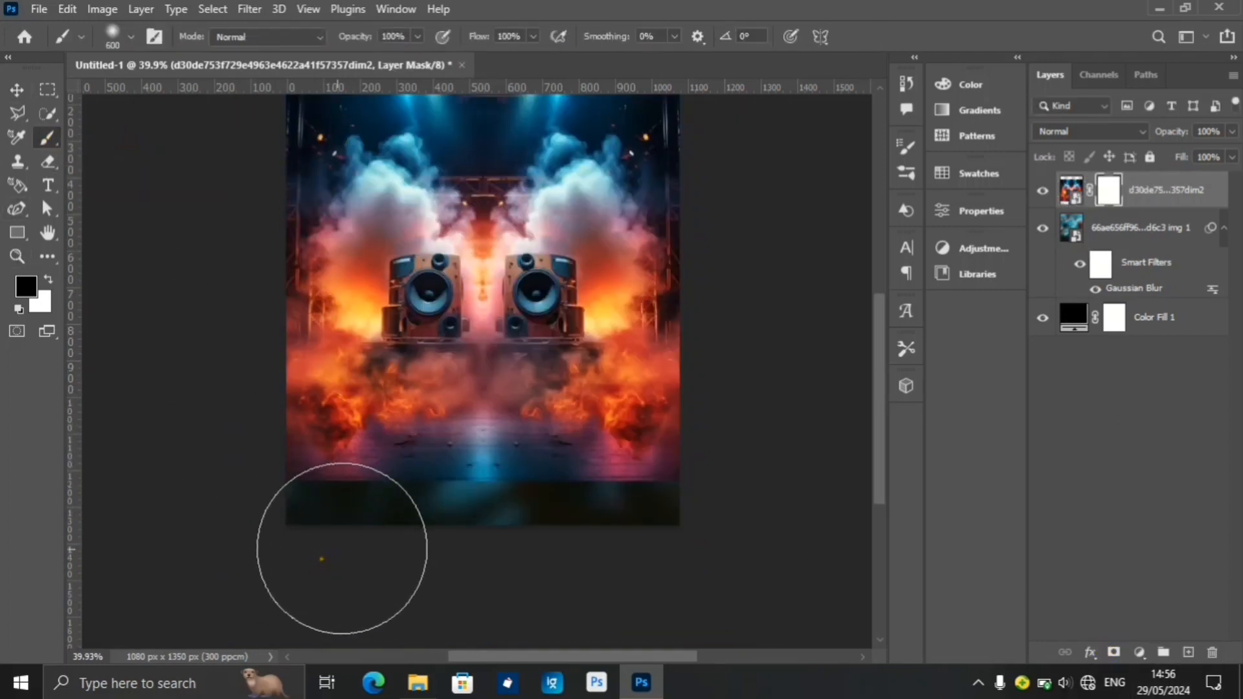
mouse_move(328, 580)
mouse_down()
mouse_move(545, 583)
mouse_move(501, 560)
mouse_move(616, 578)
mouse_move(647, 548)
mouse_move(569, 585)
mouse_move(299, 568)
mouse_up()
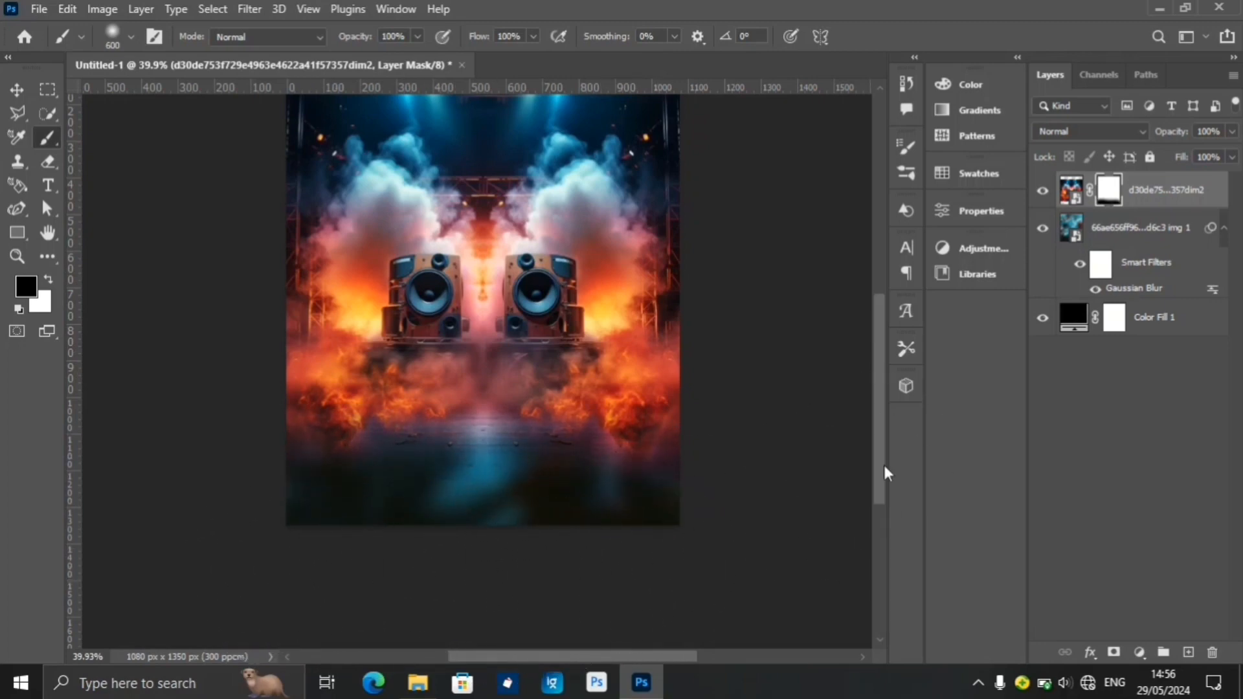
drag(883, 464, 876, 403)
mouse_move(310, 143)
mouse_down()
mouse_move(305, 175)
mouse_move(328, 193)
mouse_move(712, 155)
mouse_move(705, 169)
mouse_move(667, 158)
mouse_up()
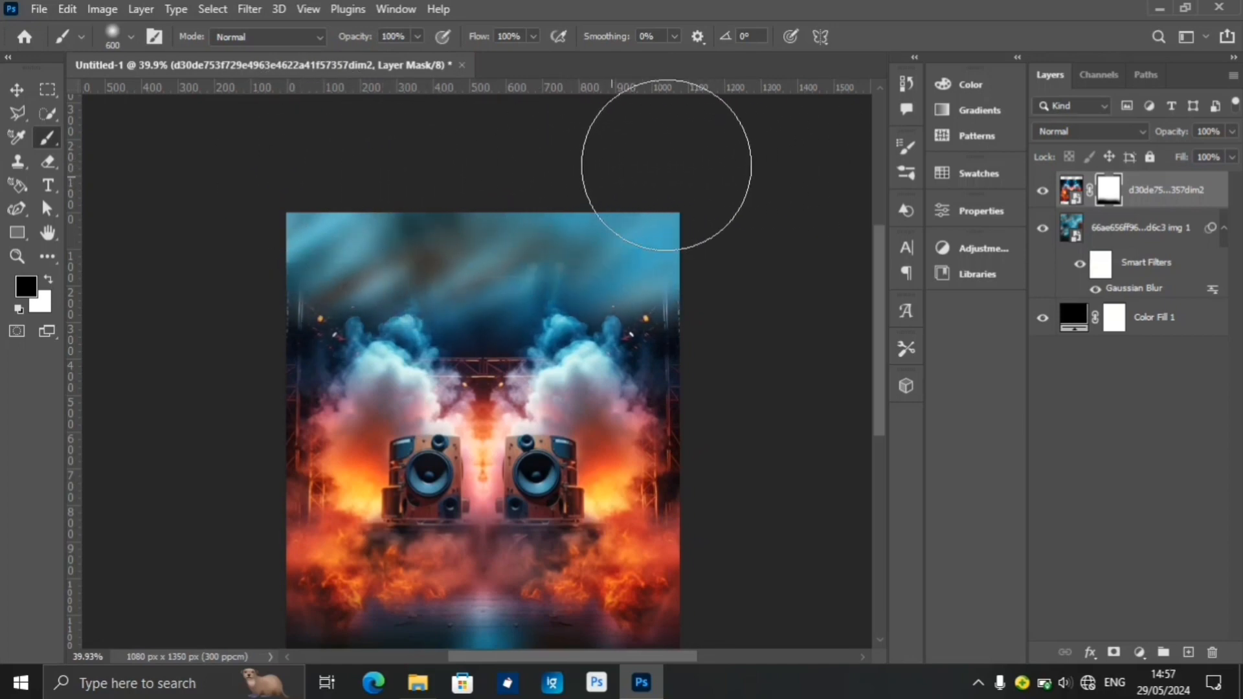
Set the speakers image layer's blend mode to Soft Light.
click(14, 87)
key(z)
right_click(616, 458)
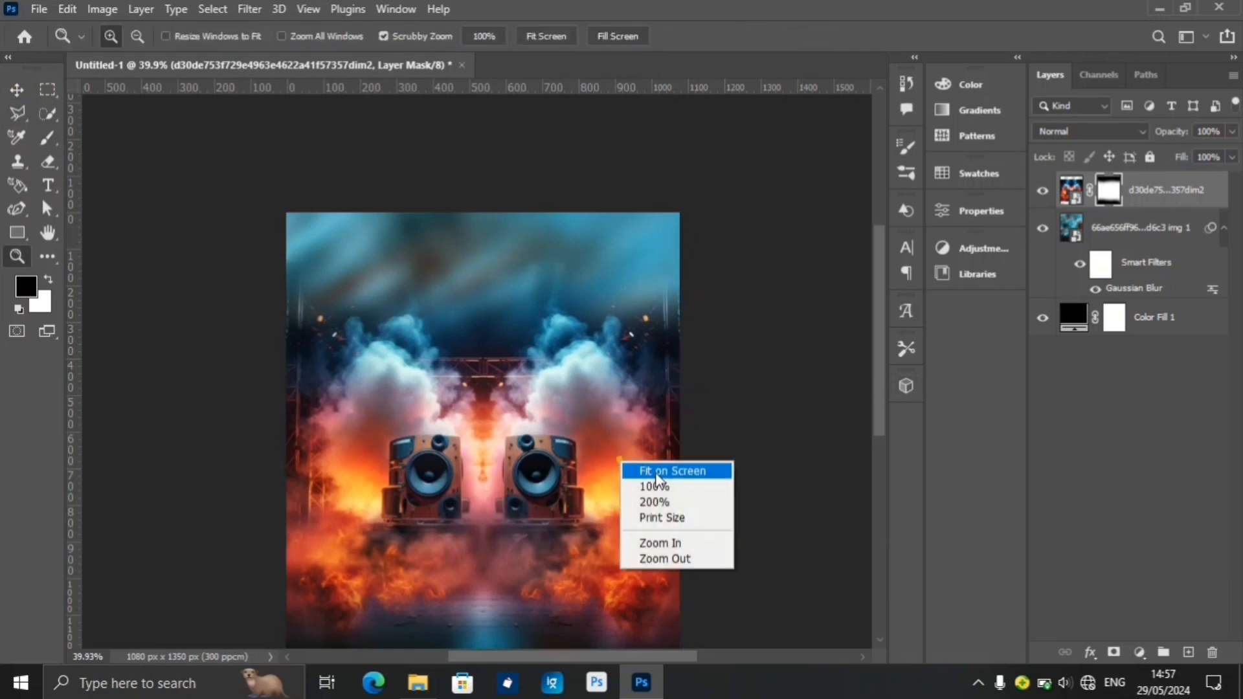
click(661, 472)
drag(613, 459, 589, 445)
click(14, 89)
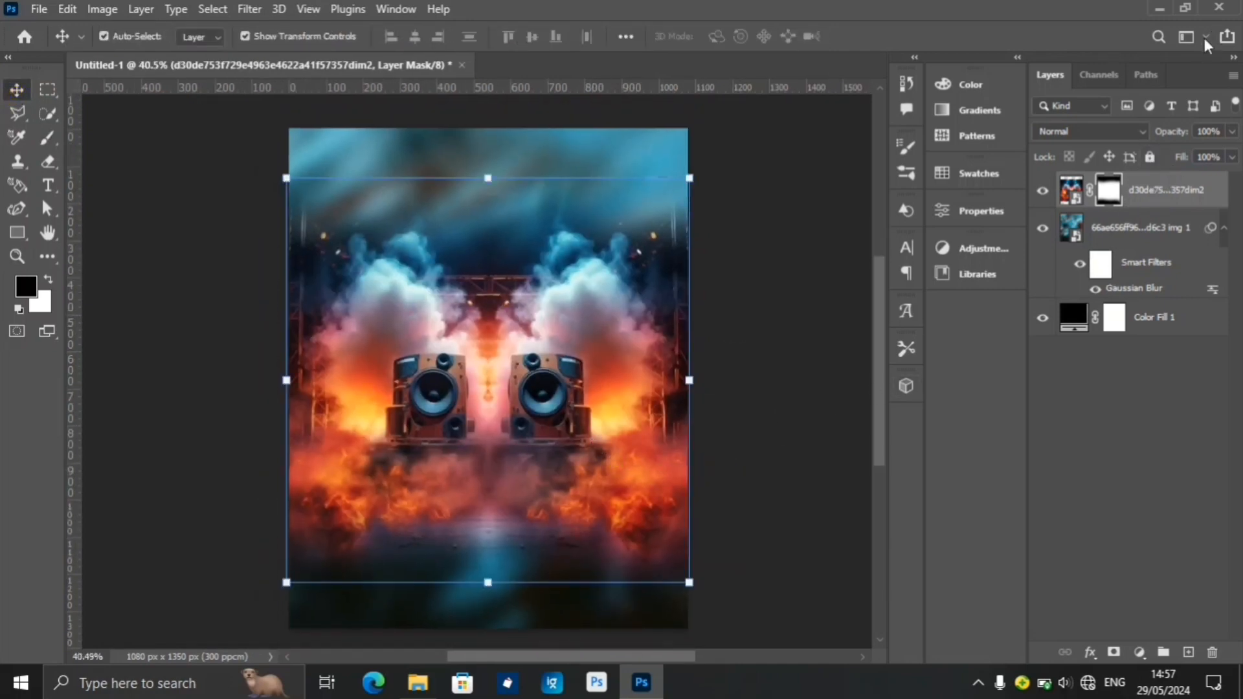
click(1126, 129)
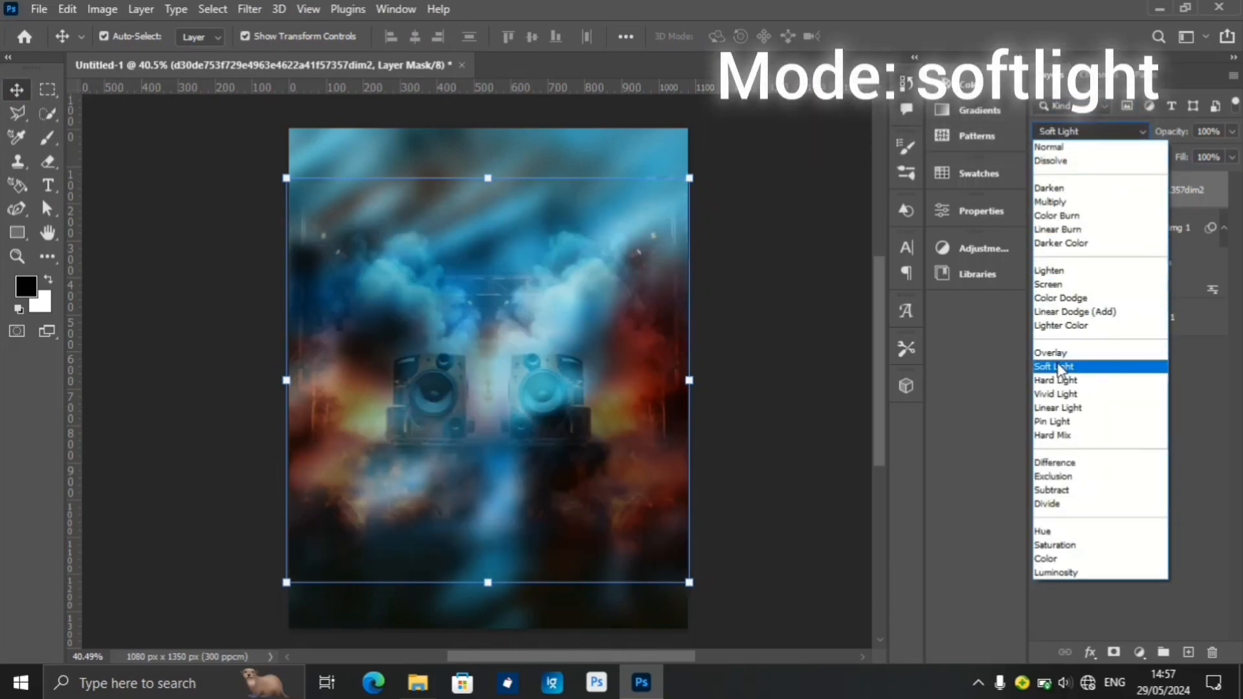
click(1057, 363)
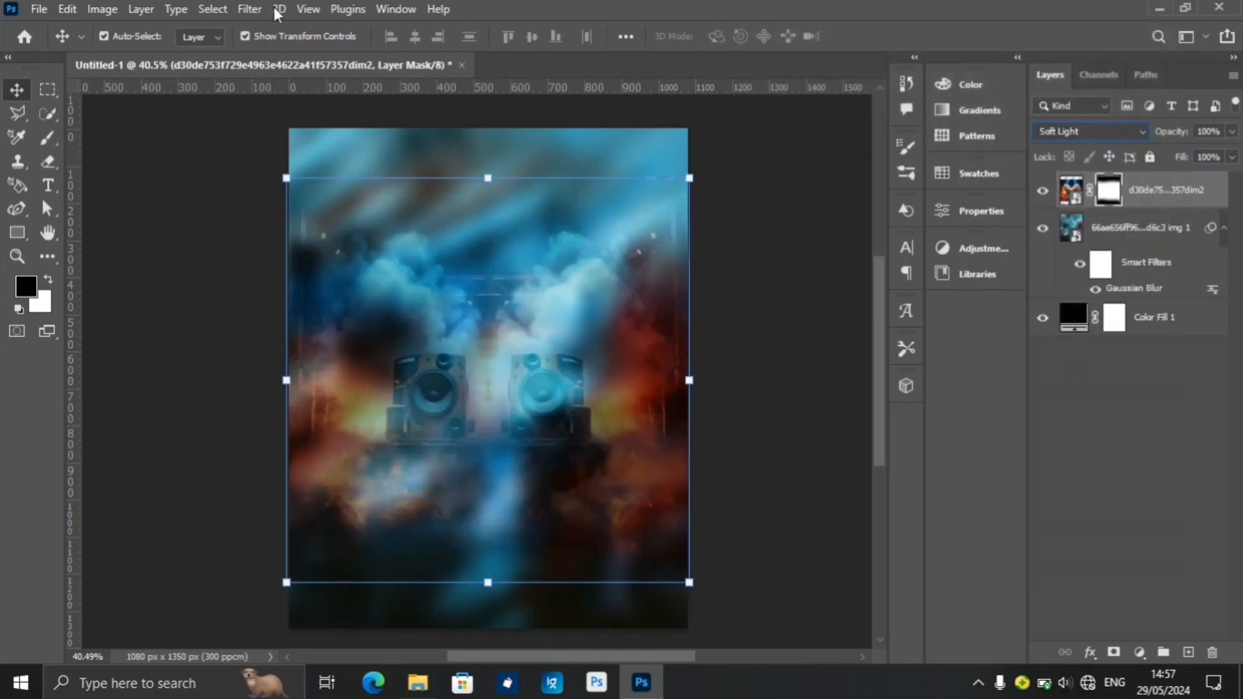
Apply a Gaussian Blur with a 9.4 px radius to the speakers image layer.
click(246, 11)
mouse_move(319, 227)
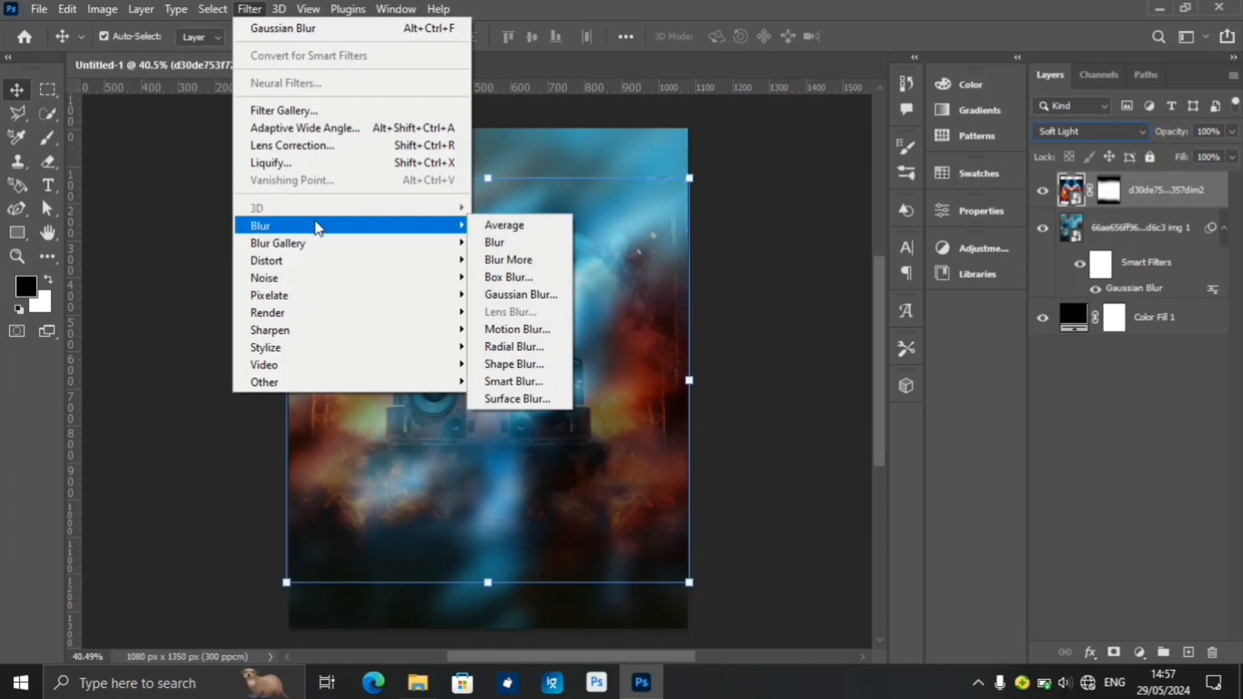
click(554, 292)
text(9.4)
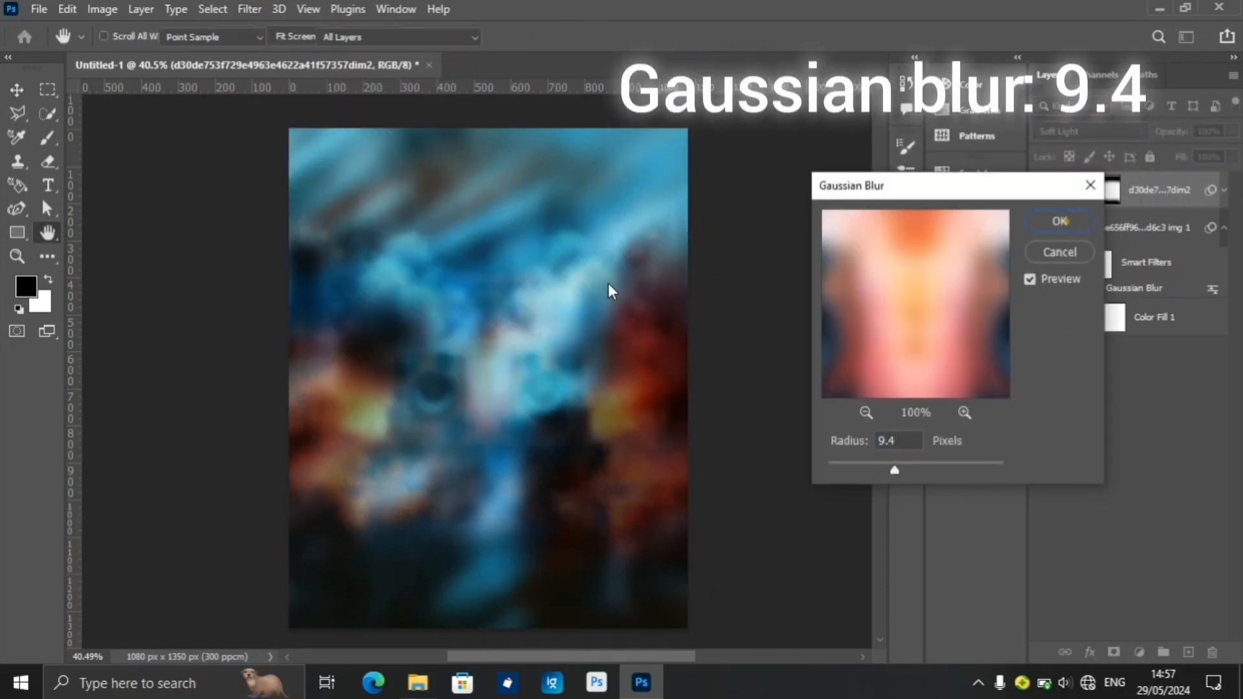
key(Return)
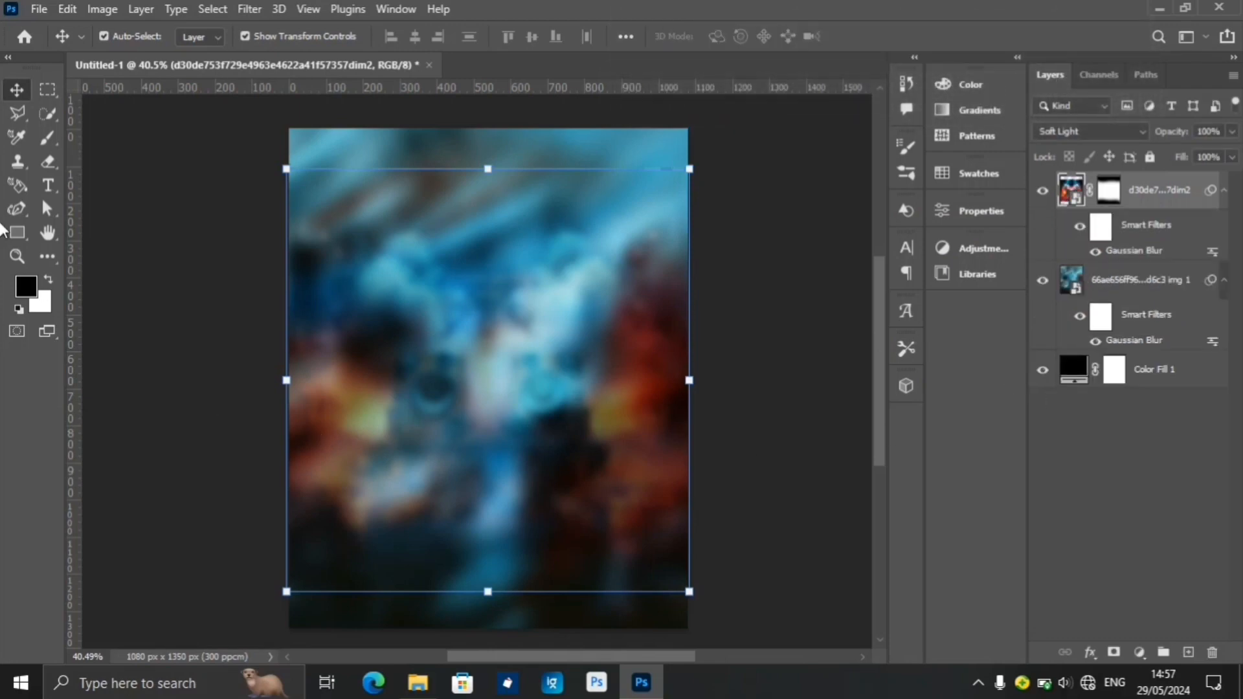
Place the embedded blue binary-code image ending in "abimg3" and scale it to about 17.59%, slightly wider than the canvas.
click(41, 9)
click(153, 350)
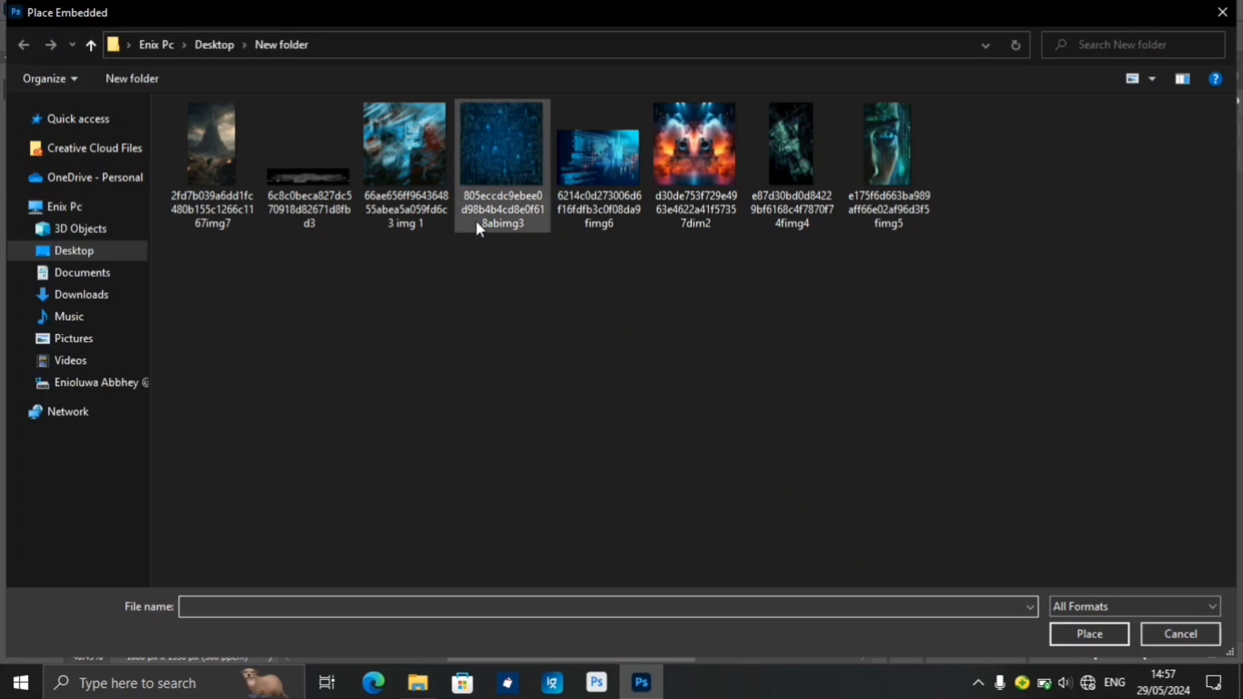
click(503, 205)
click(1105, 635)
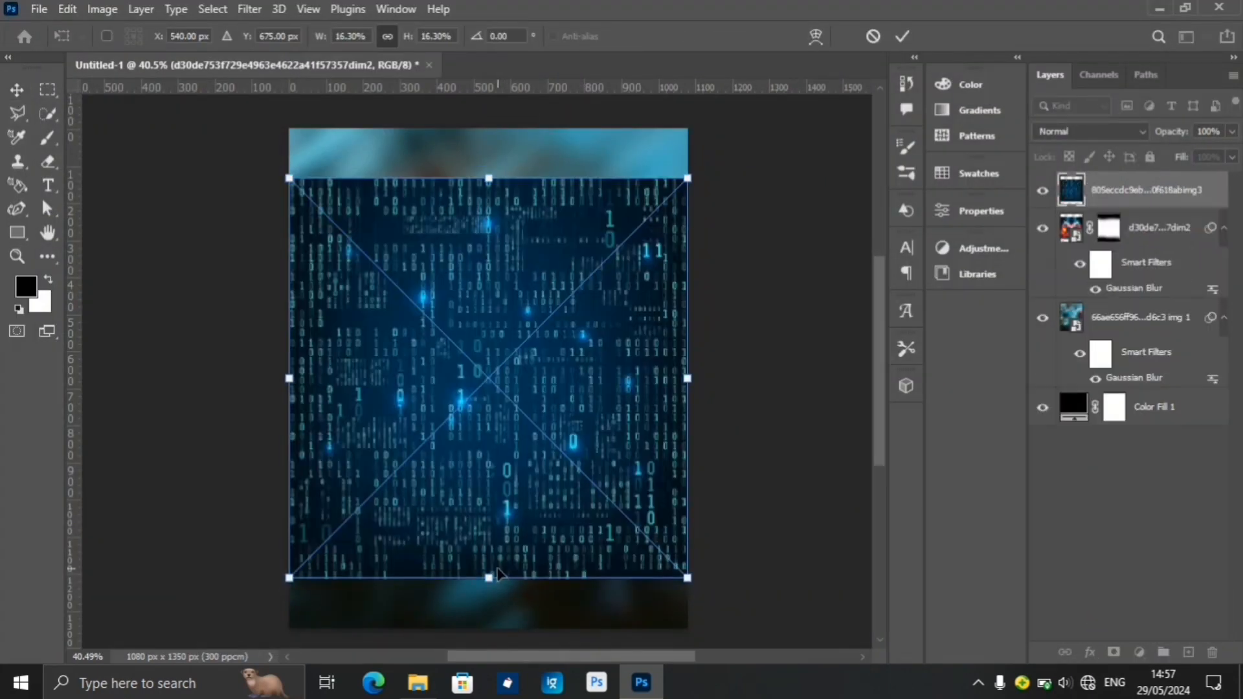
mouse_move(490, 580)
mouse_down()
mouse_move(487, 509)
mouse_move(492, 598)
mouse_up()
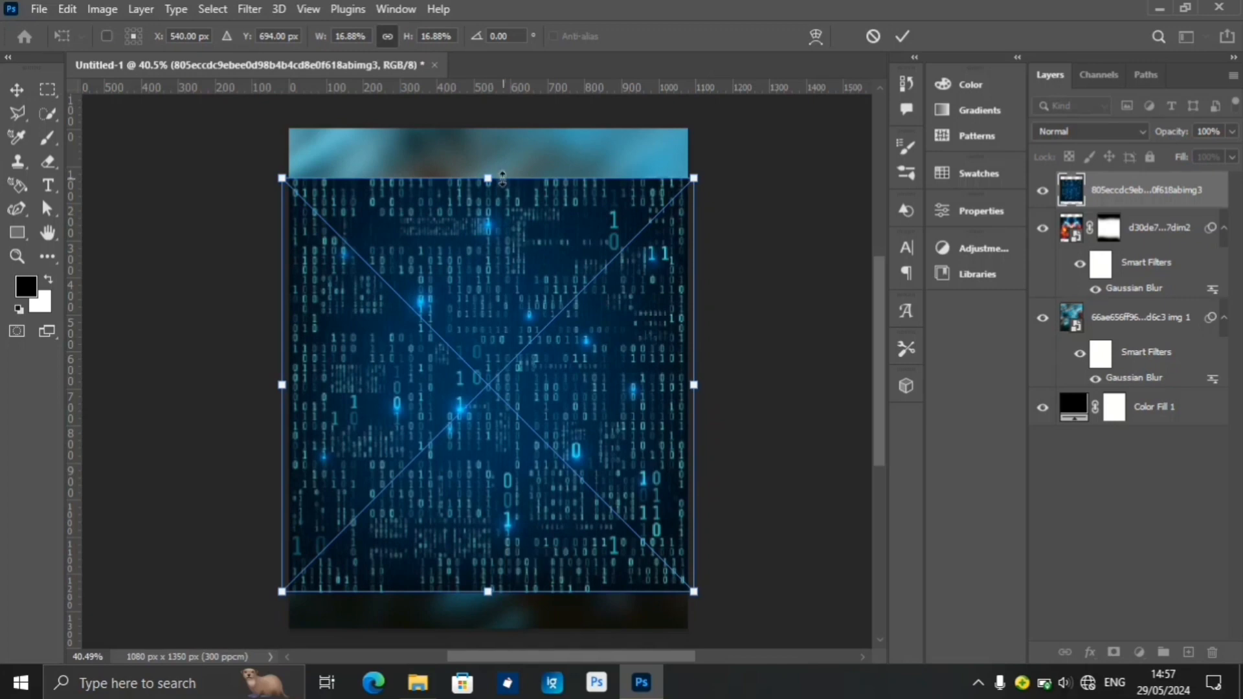
drag(488, 180, 488, 169)
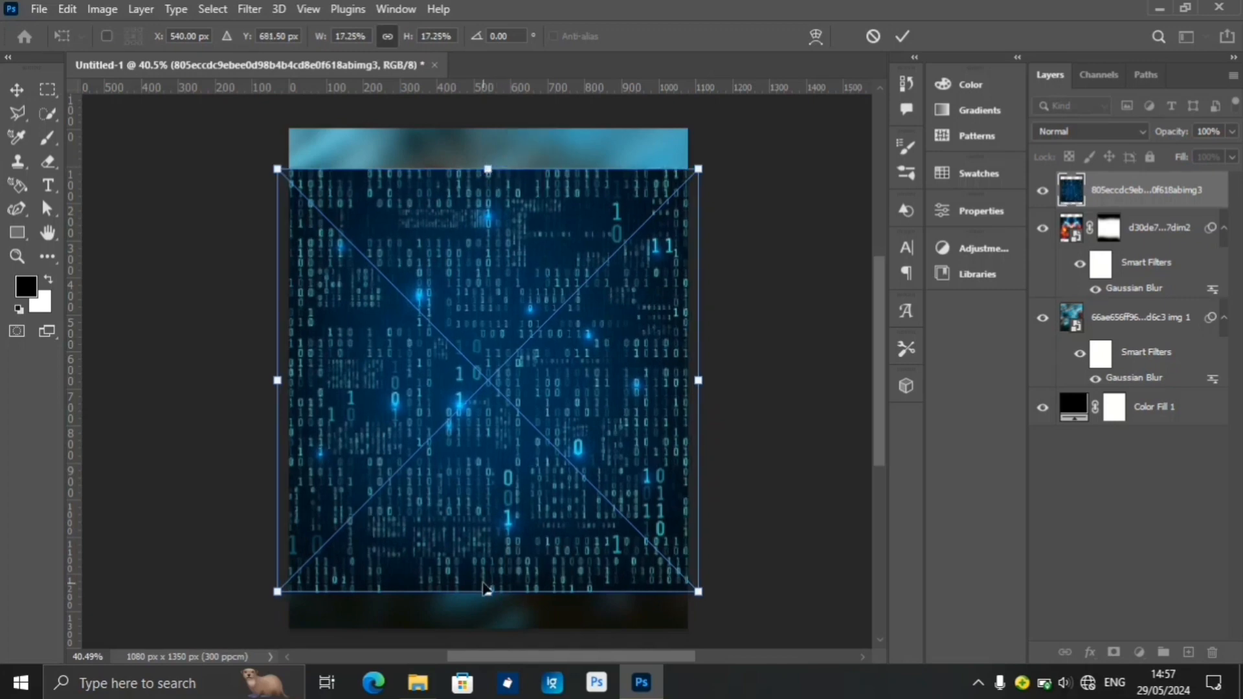
drag(490, 598, 491, 602)
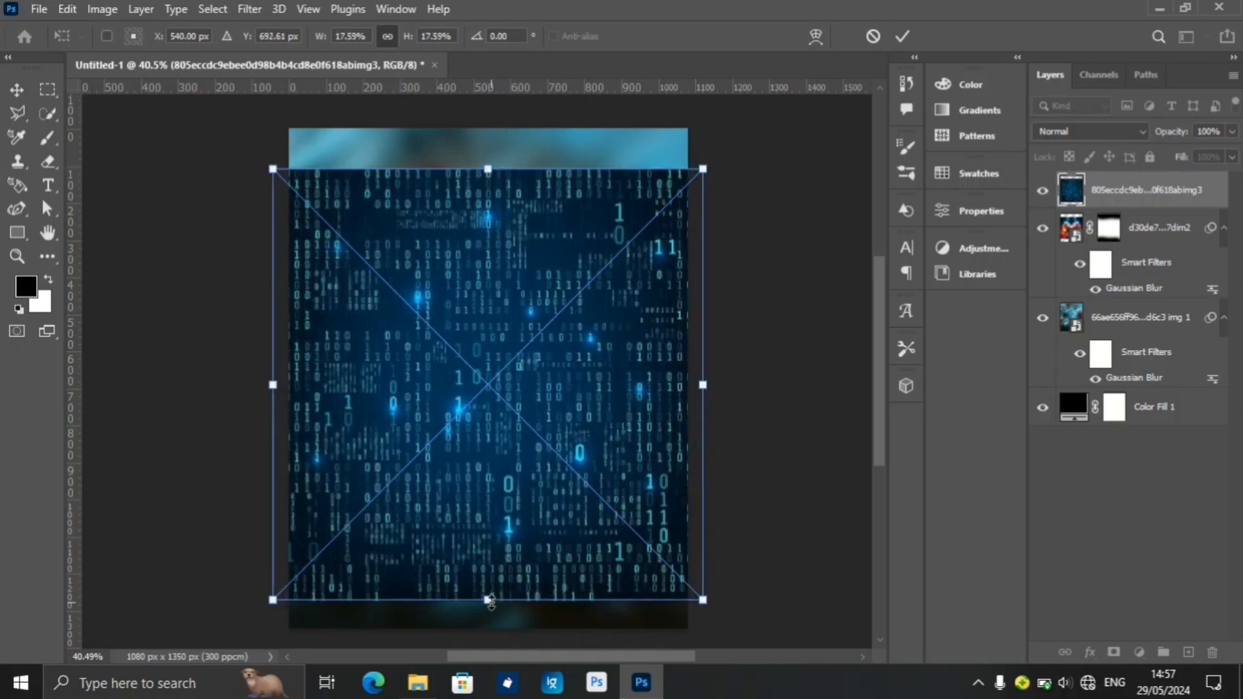
key(Return)
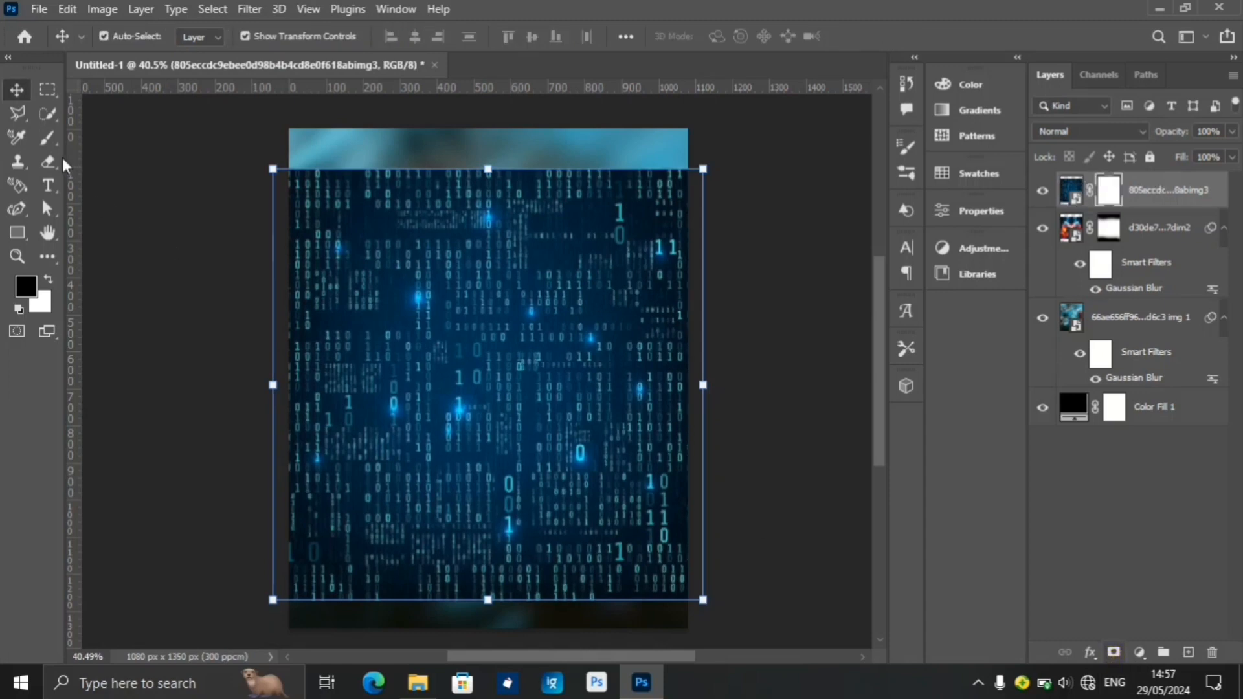
Fade the top and bottom edges of the binary-code image on its layer mask with a soft 600 px black brush.
right_click(47, 144)
click(194, 138)
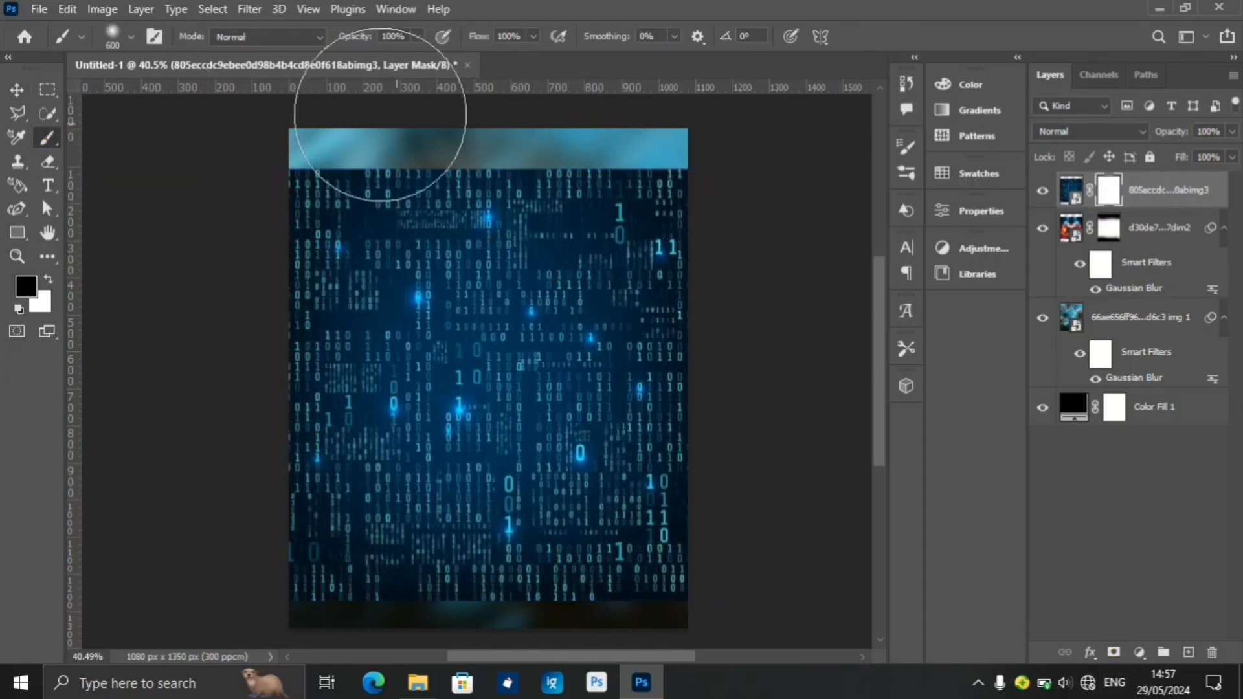
mouse_move(334, 95)
mouse_down()
mouse_move(381, 74)
mouse_move(305, 92)
mouse_move(675, 40)
mouse_move(738, 15)
mouse_move(712, 41)
mouse_move(594, 81)
mouse_move(477, 65)
mouse_up()
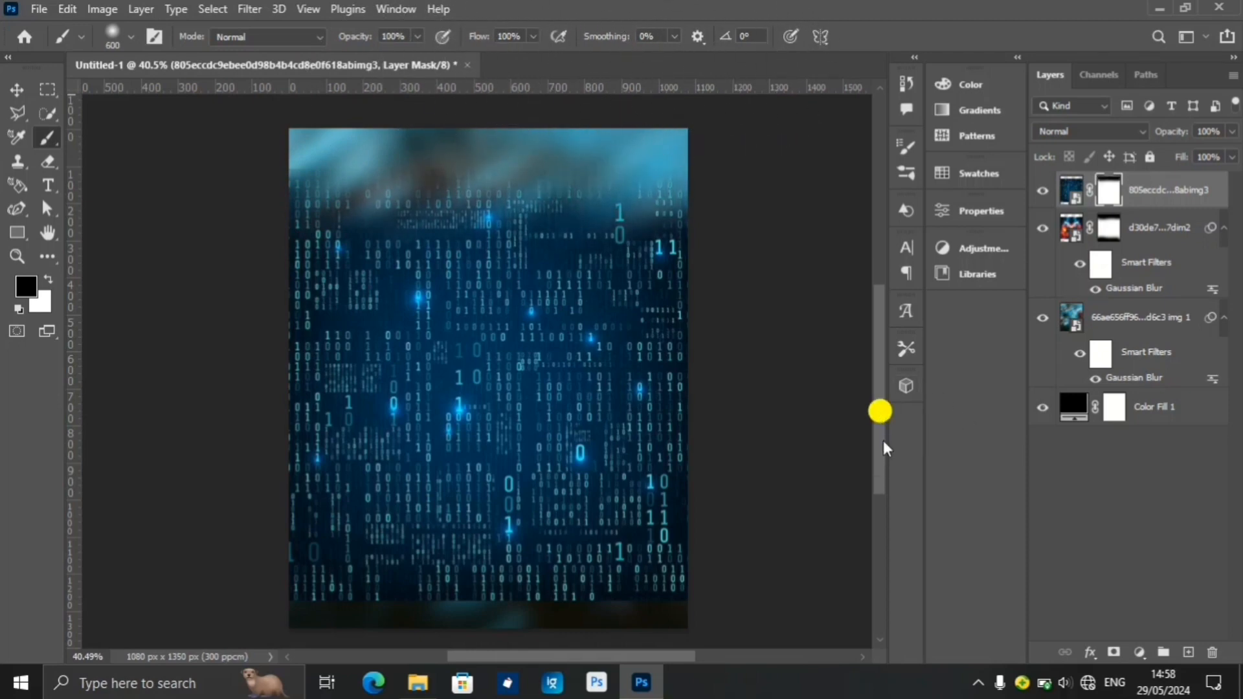
drag(884, 446, 885, 462)
mouse_move(328, 571)
mouse_down()
mouse_move(355, 561)
mouse_move(404, 592)
mouse_move(477, 580)
mouse_move(564, 591)
mouse_move(742, 558)
mouse_up()
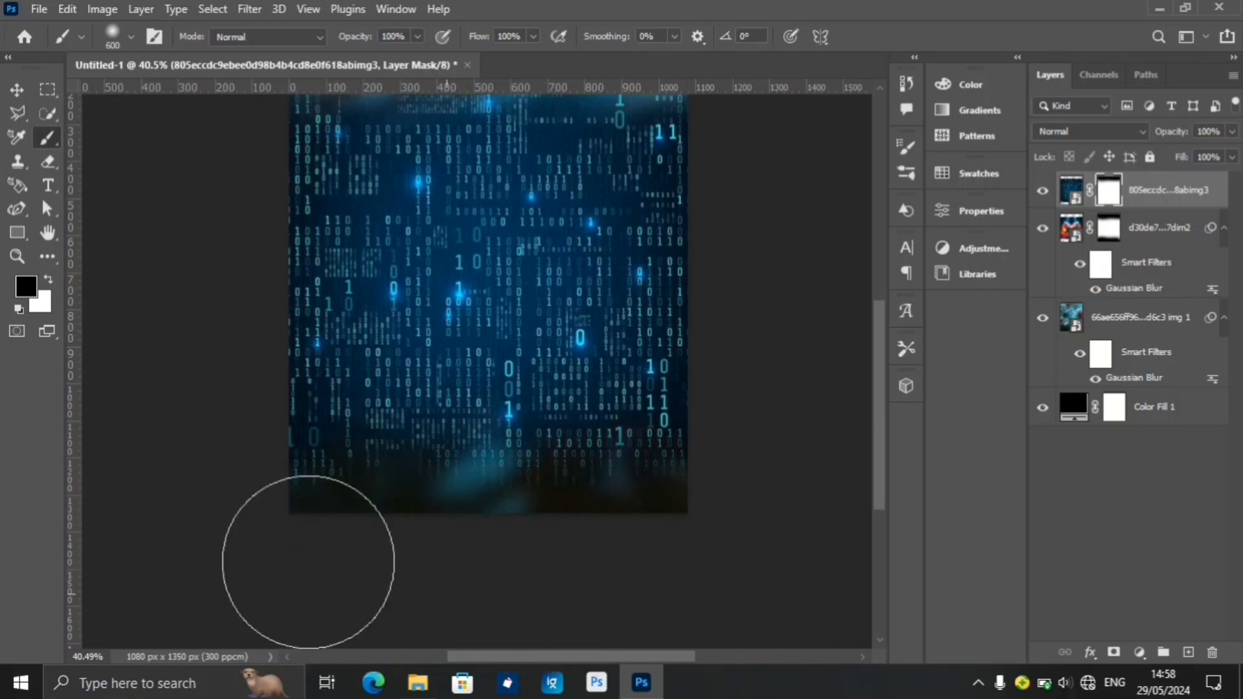
mouse_move(265, 559)
mouse_down()
mouse_move(426, 618)
mouse_move(707, 571)
mouse_up()
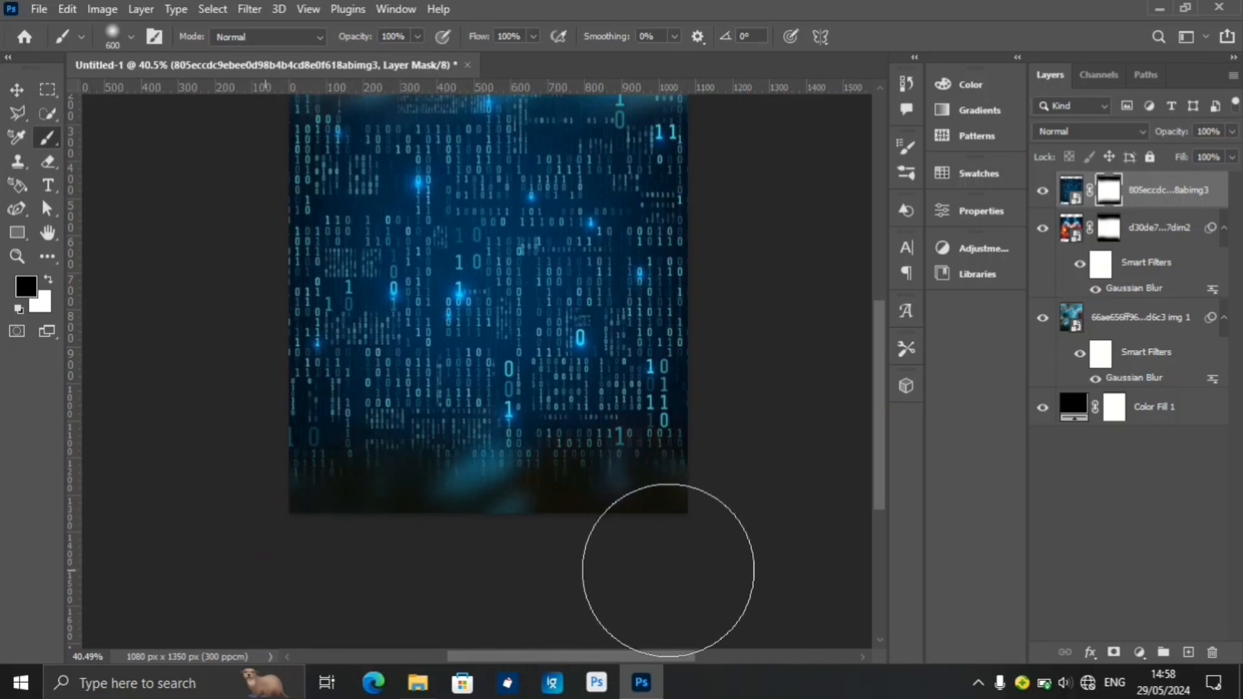
Set the binary-code image layer's blend mode to Lighten and enlarge it to 105.30%, extending it upward.
click(1094, 130)
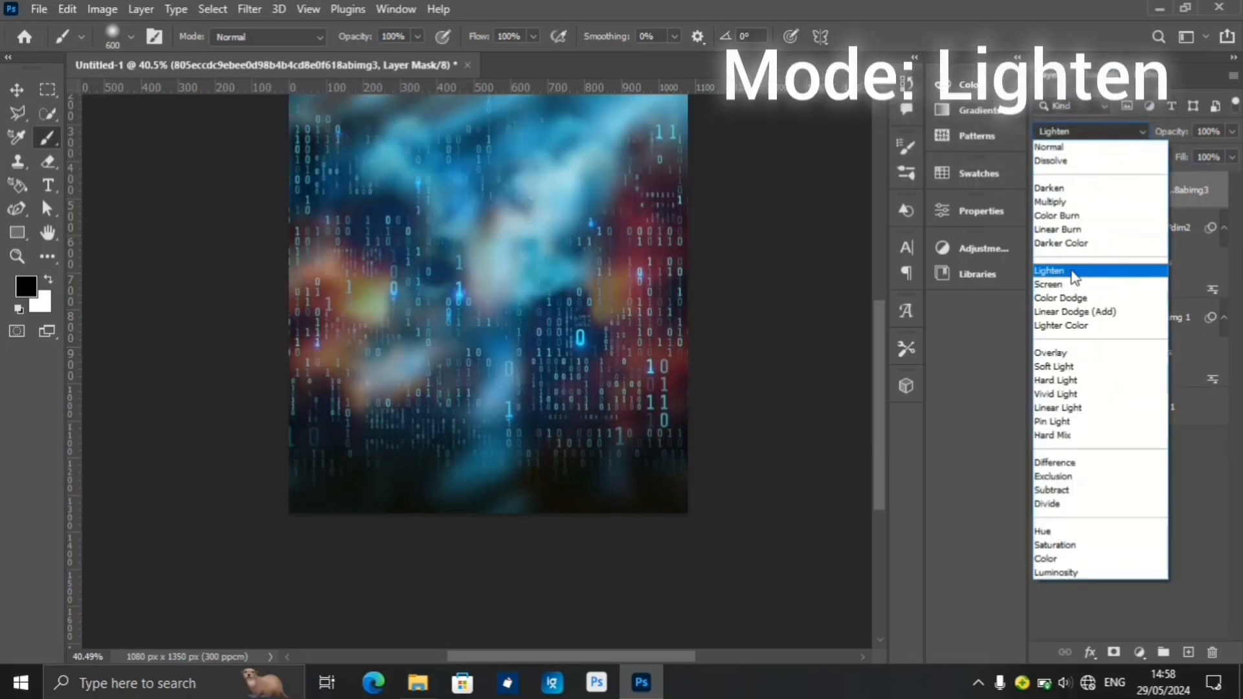
click(1071, 269)
drag(879, 378, 881, 346)
click(19, 90)
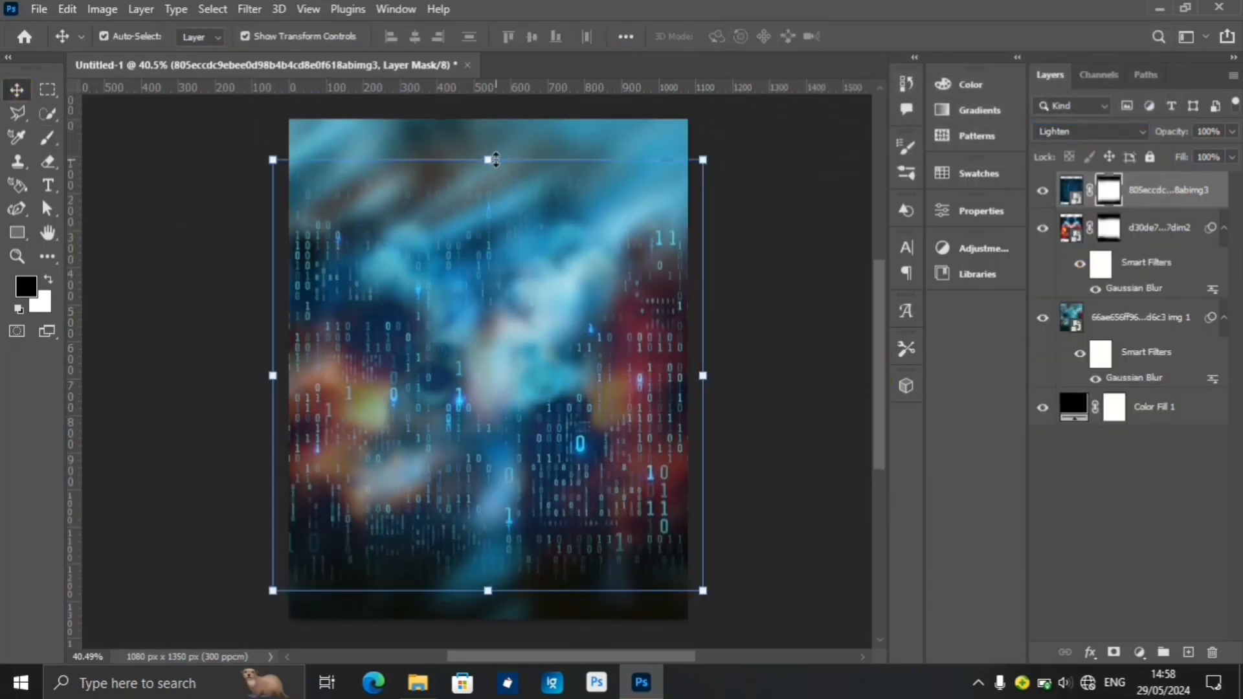
drag(489, 145, 488, 137)
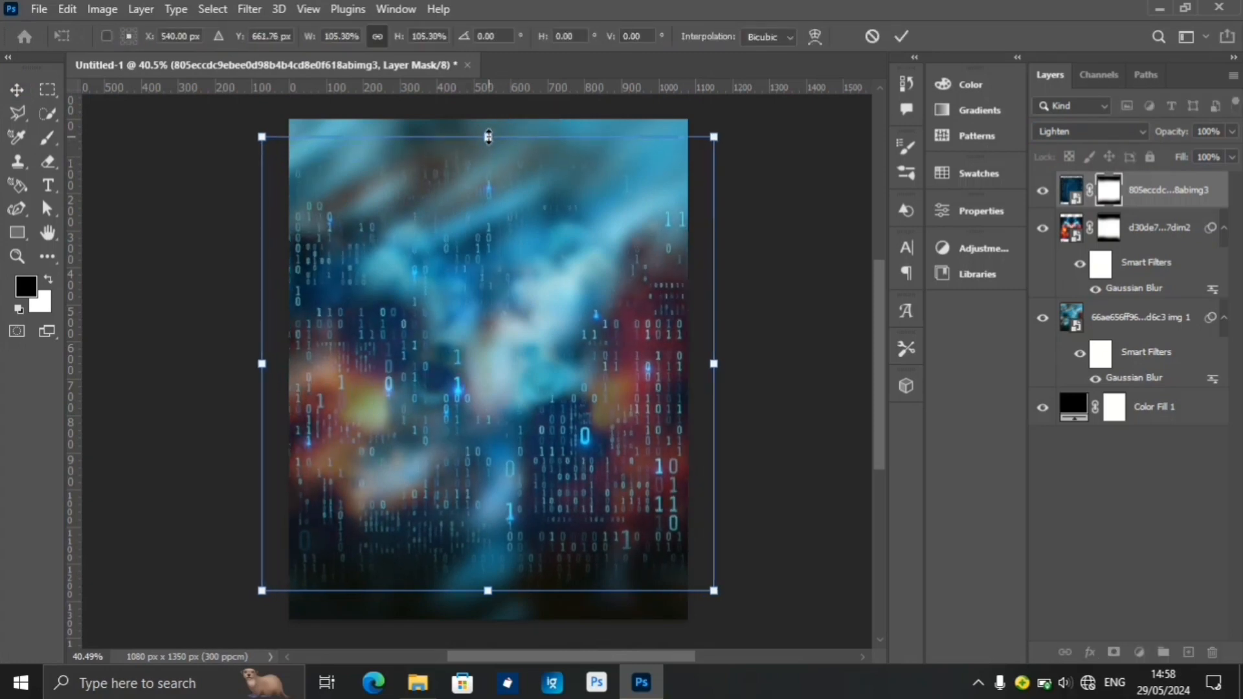
key(Return)
click(249, 8)
mouse_move(311, 224)
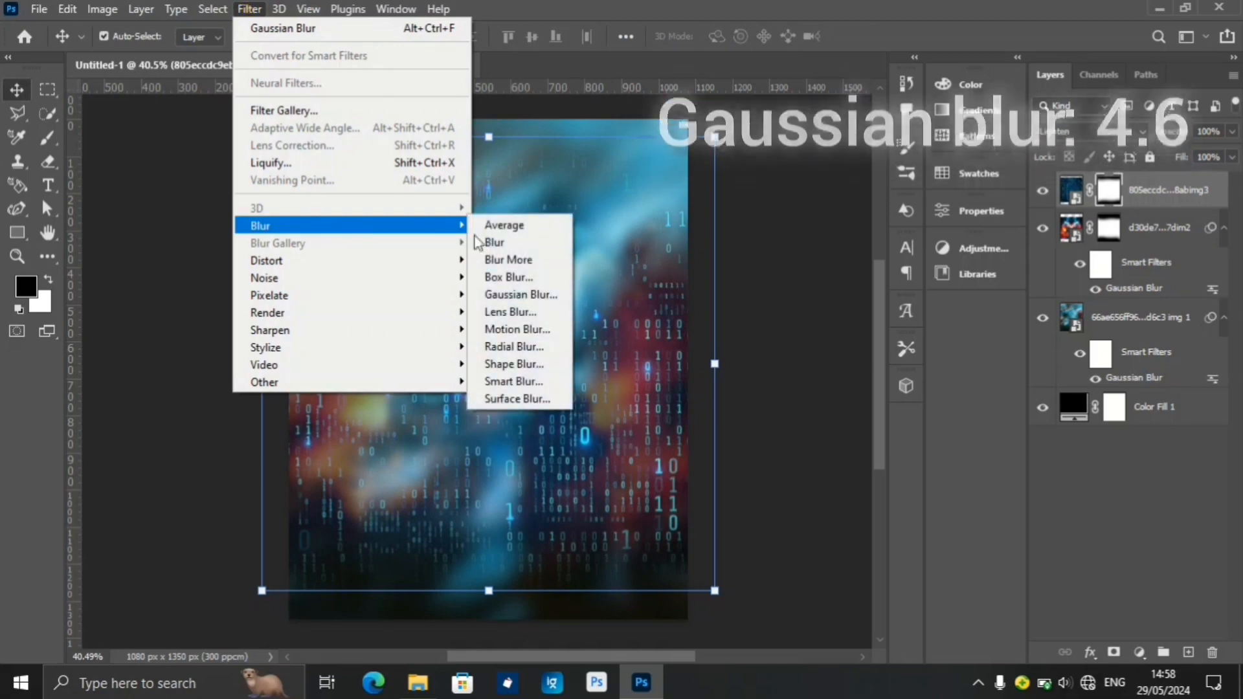
click(532, 299)
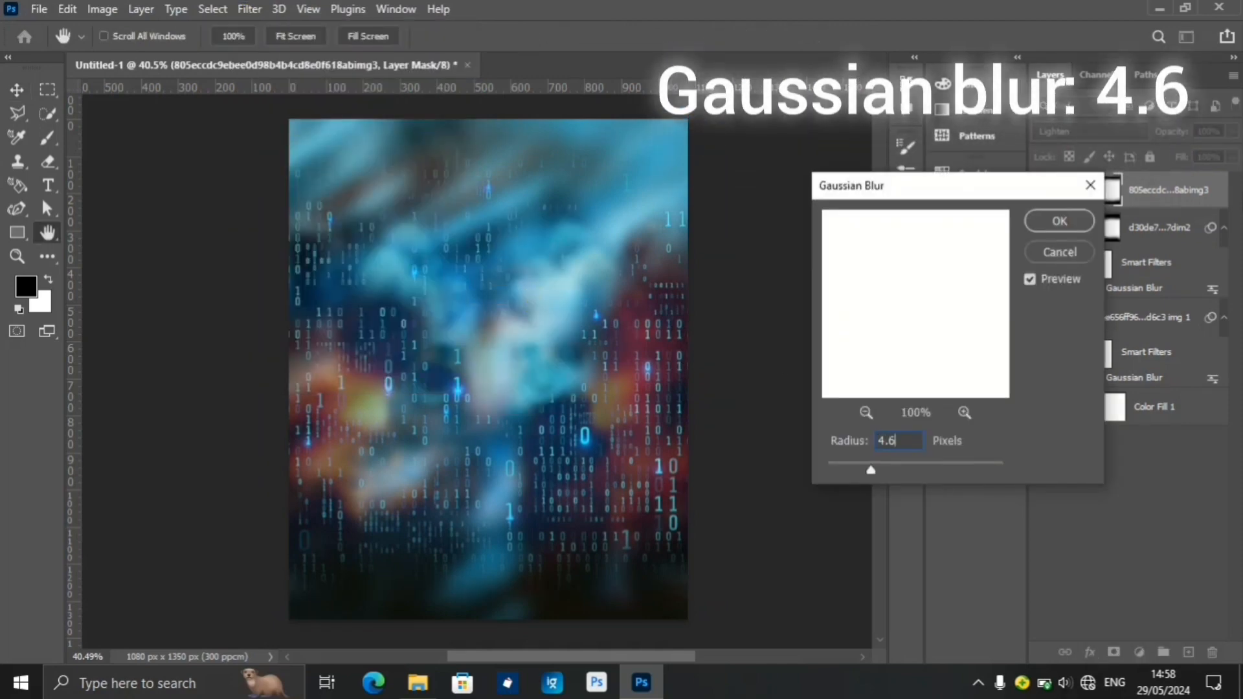
click(1062, 254)
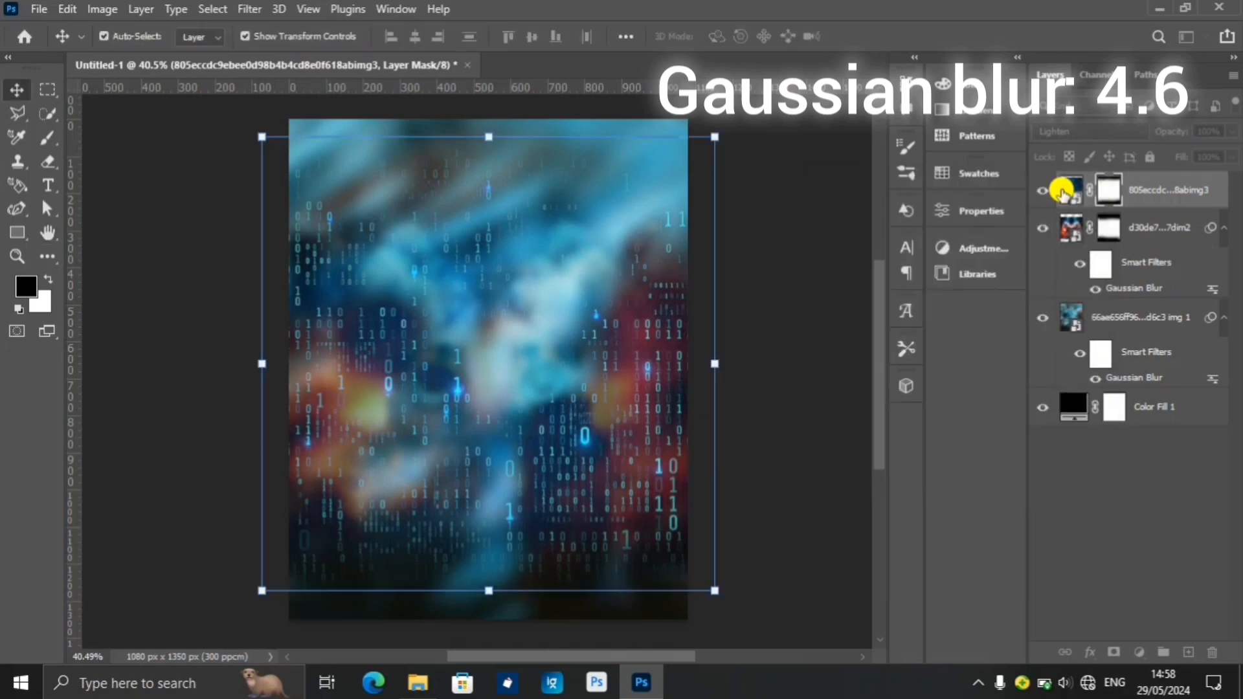
Apply a Gaussian Blur with a 4.6 px radius to the binary-code image itself instead of its mask.
click(245, 9)
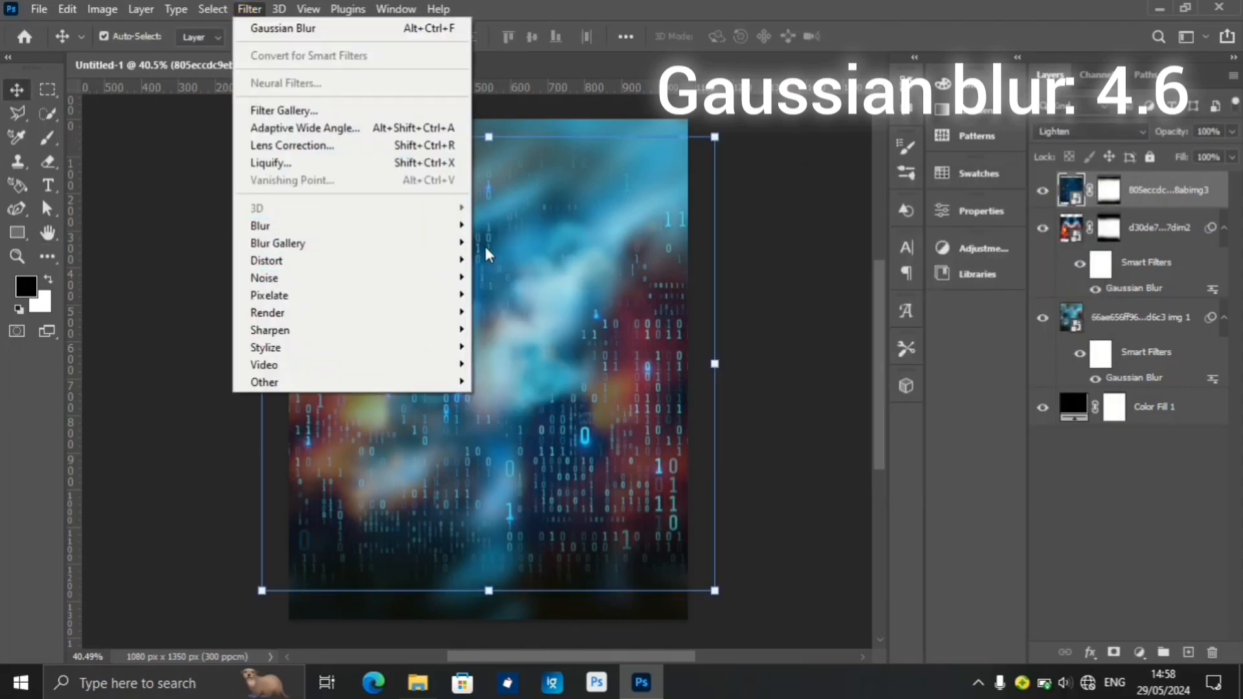
mouse_move(440, 225)
click(526, 294)
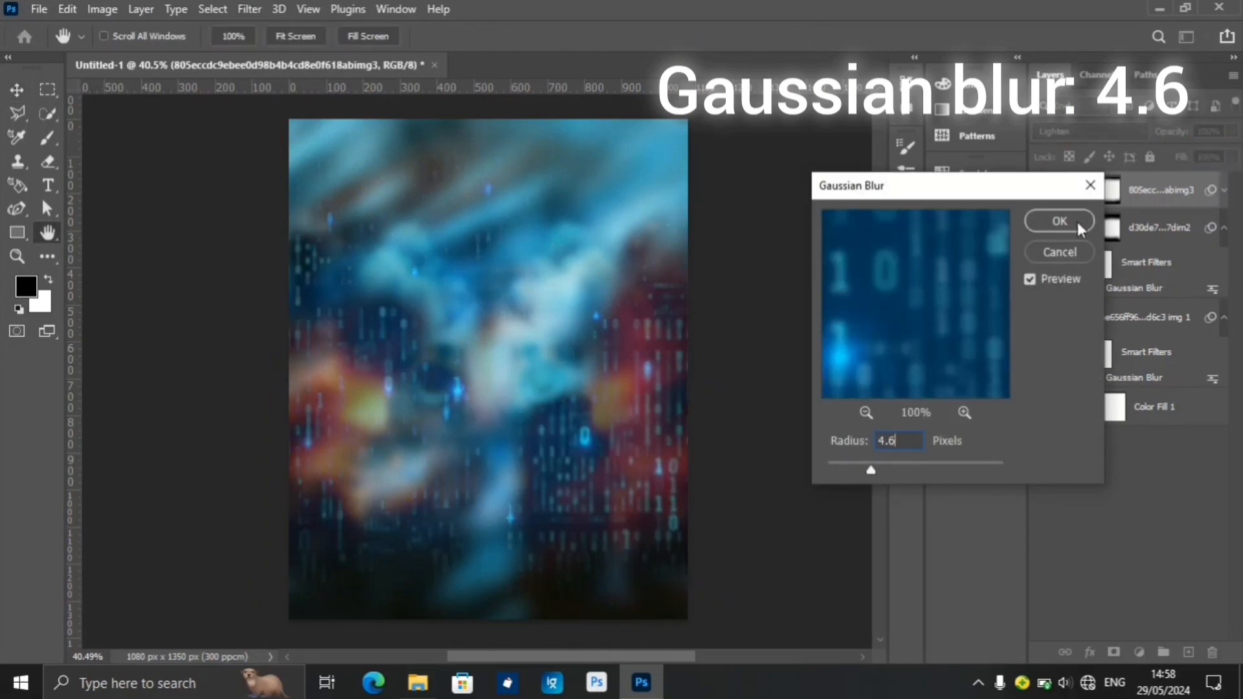
click(1078, 227)
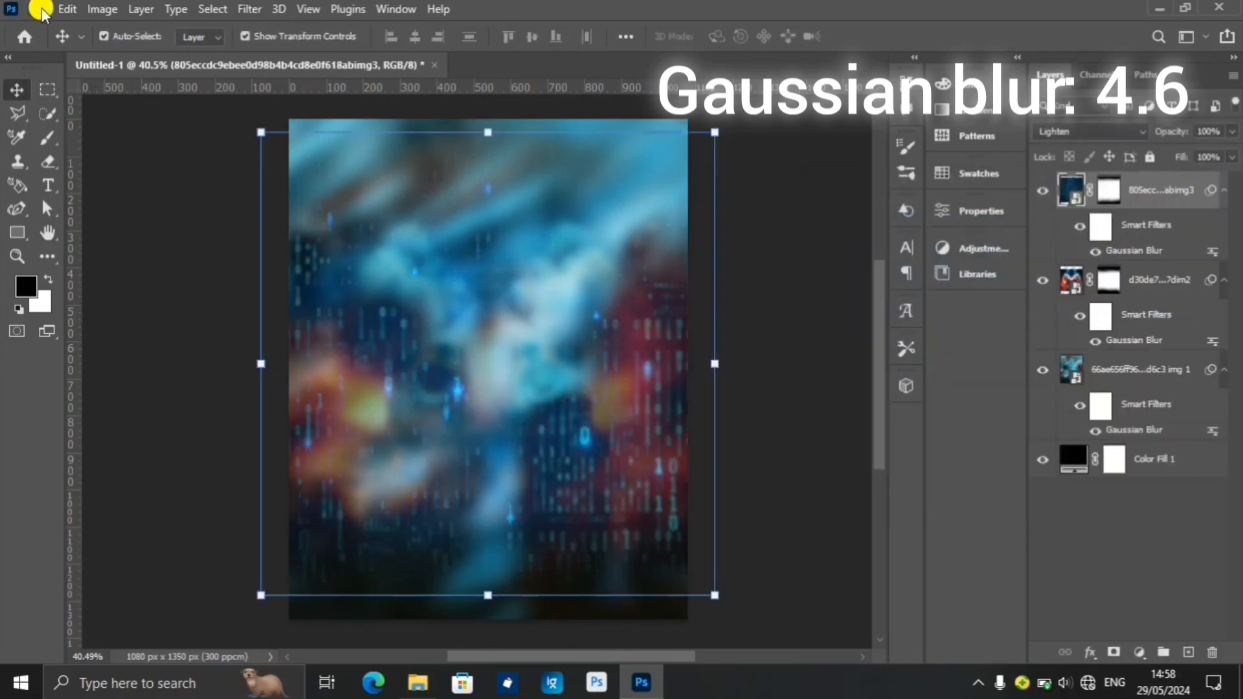
Place the embedded green tech-city image ending in "fimg4" and scale it to about 18.86%, spanning the canvas width.
click(41, 11)
click(192, 357)
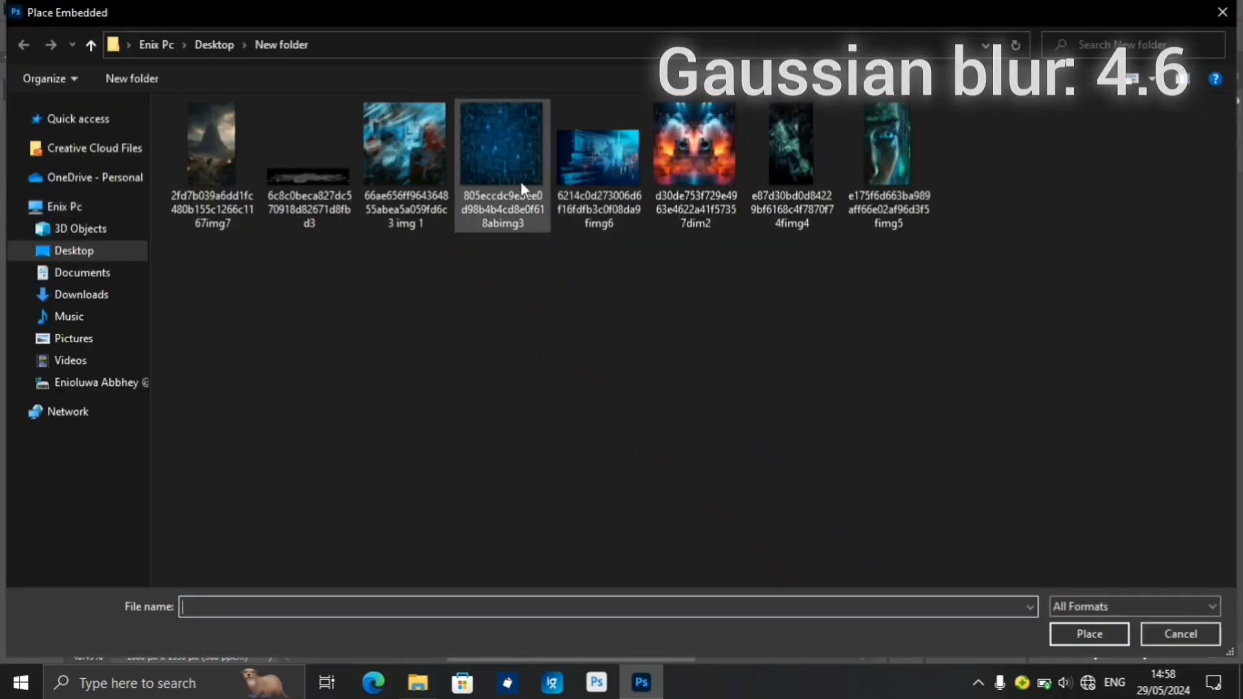
click(818, 163)
click(1094, 634)
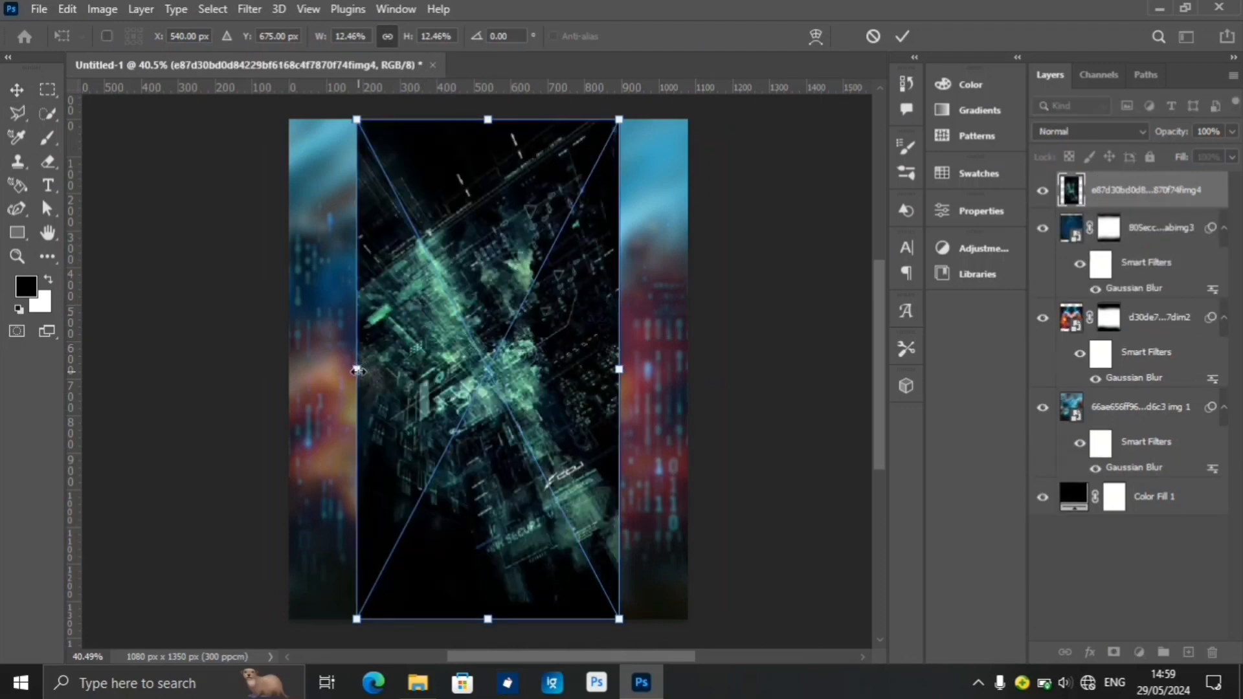
drag(339, 369, 299, 361)
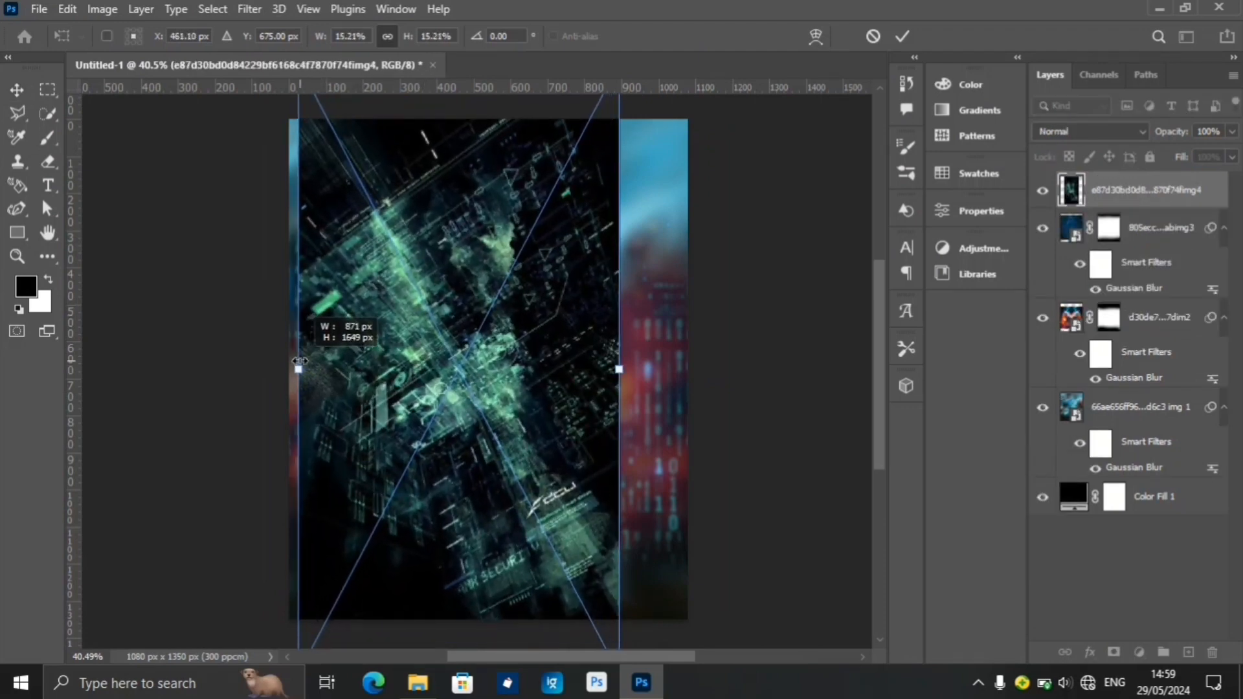
drag(619, 367, 681, 370)
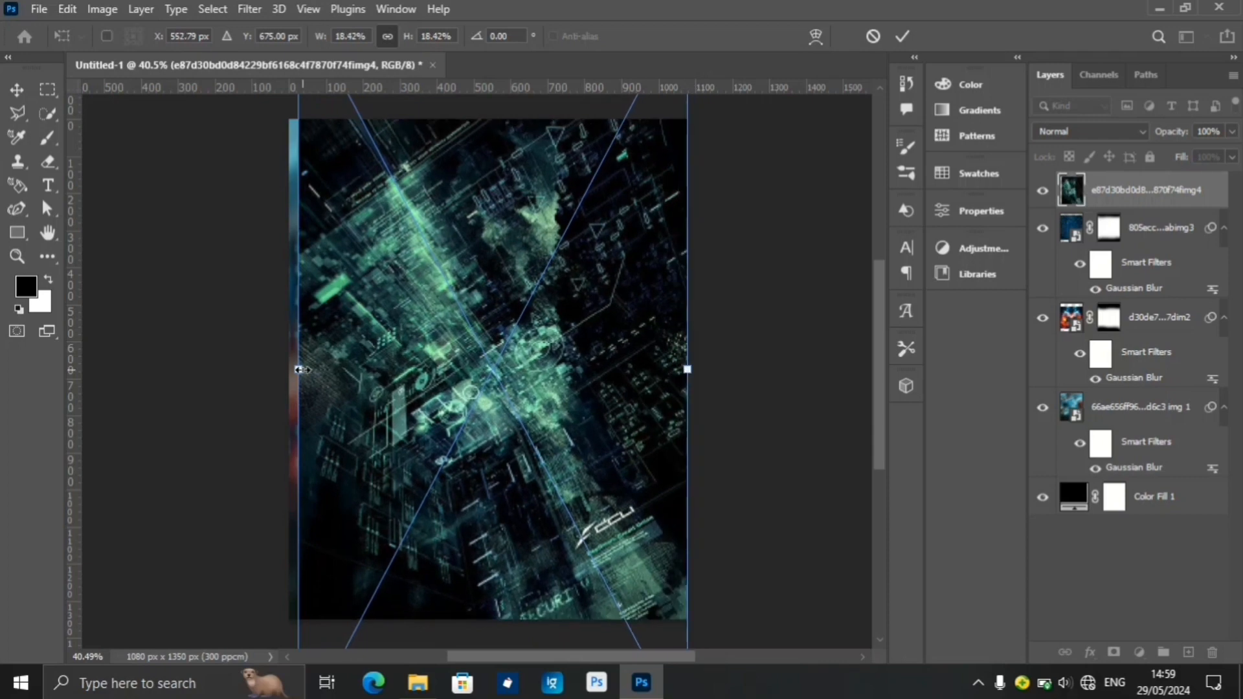
drag(299, 369, 289, 369)
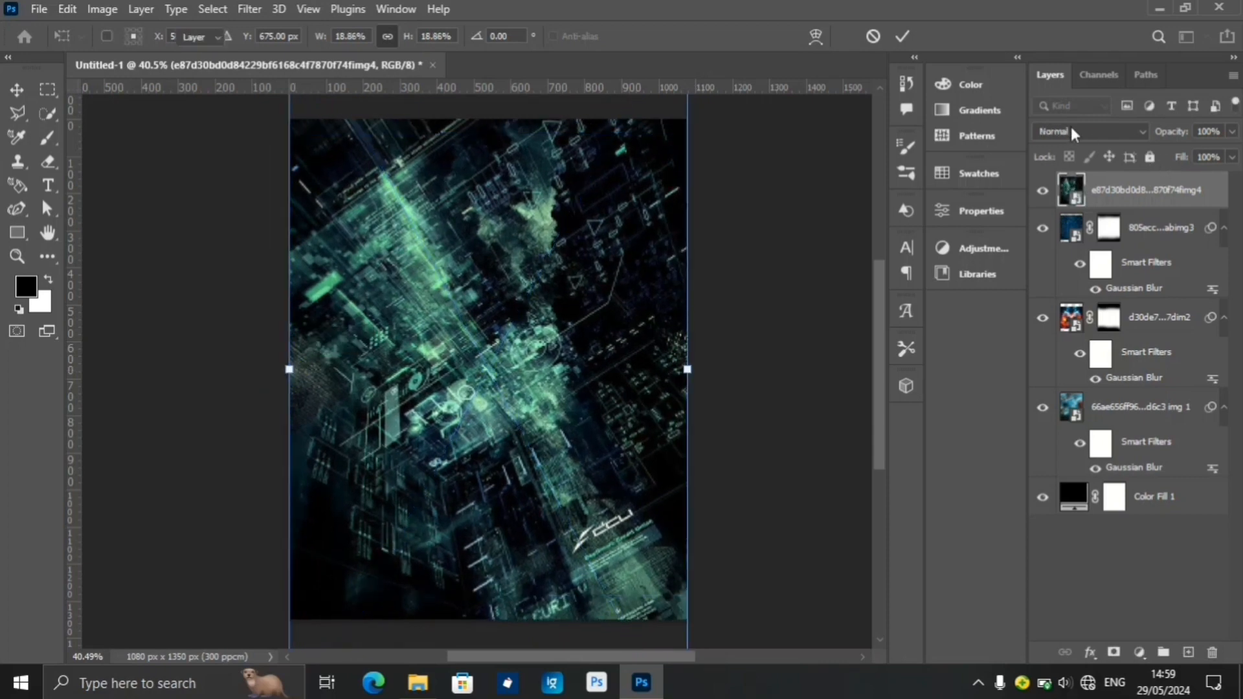
Set the green tech-city image layer's blend mode to Screen.
click(1071, 132)
click(1066, 281)
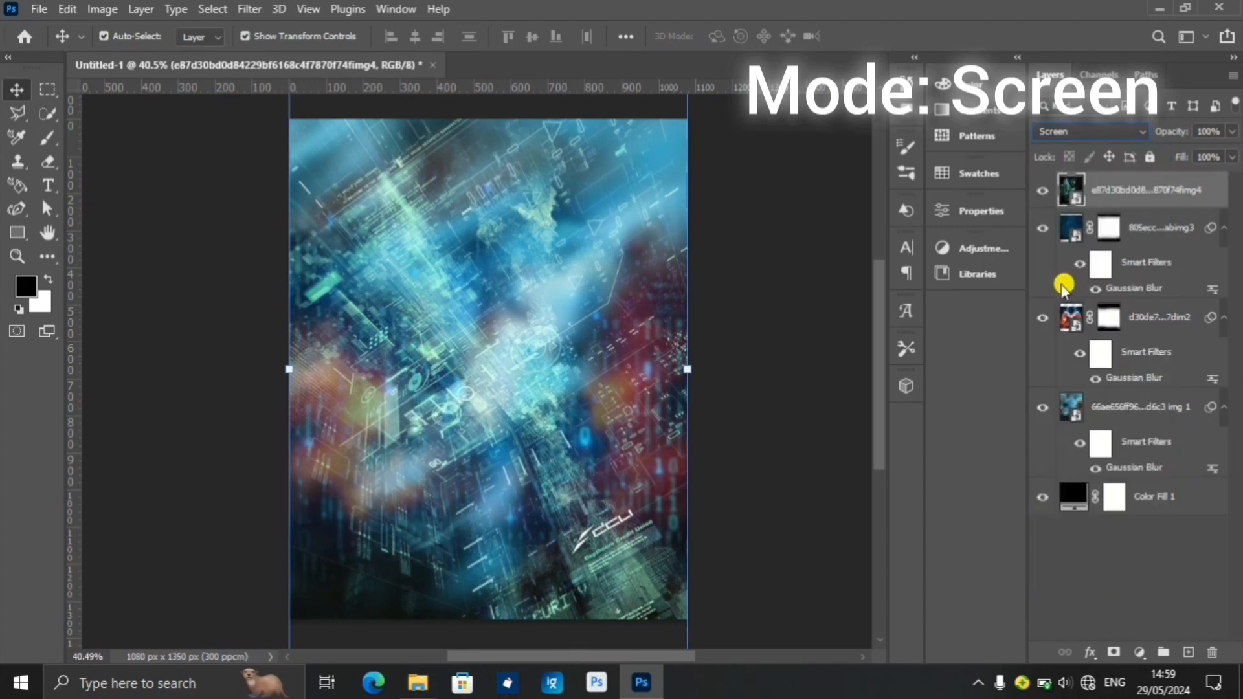
Place the embedded cyber-eye face image ending in "fimg5" at its default size, filling the canvas height.
click(45, 12)
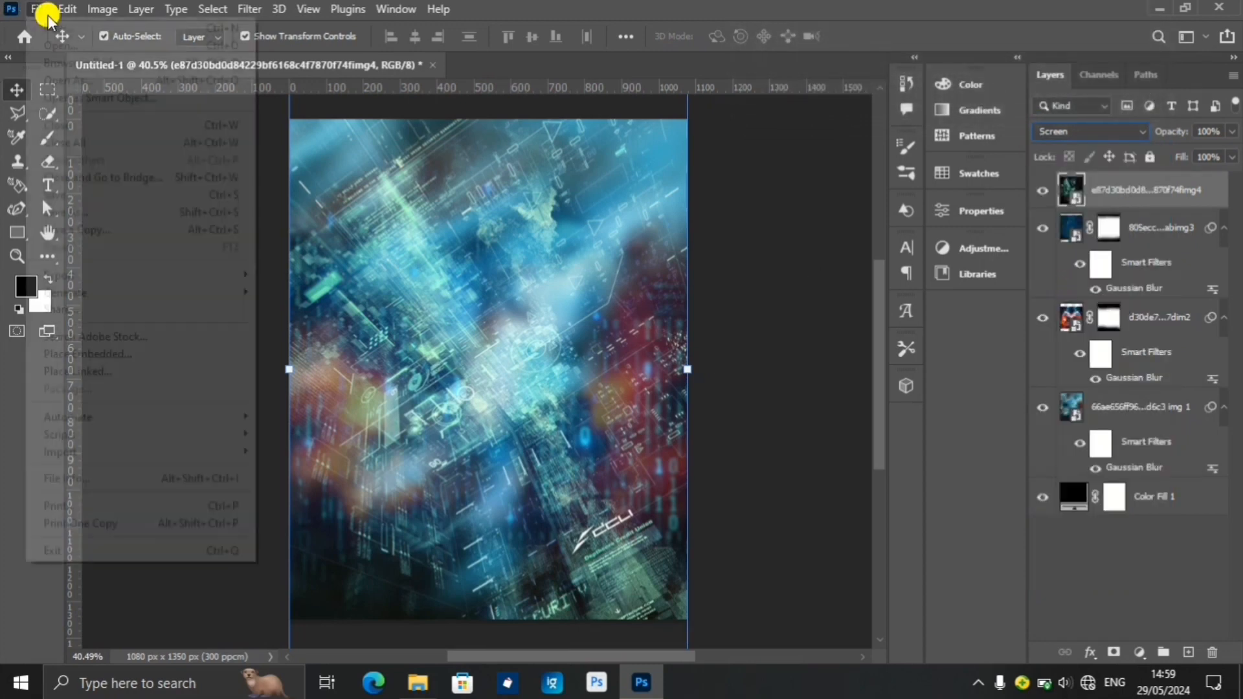
click(102, 354)
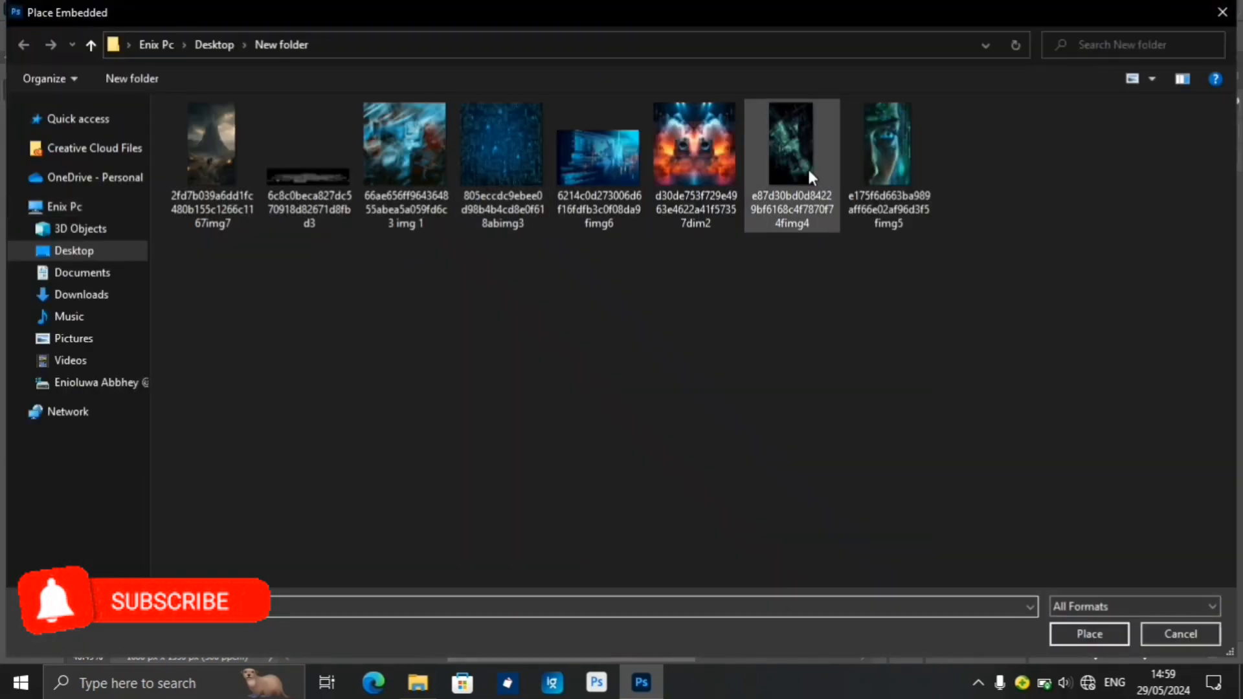
click(866, 176)
click(1087, 637)
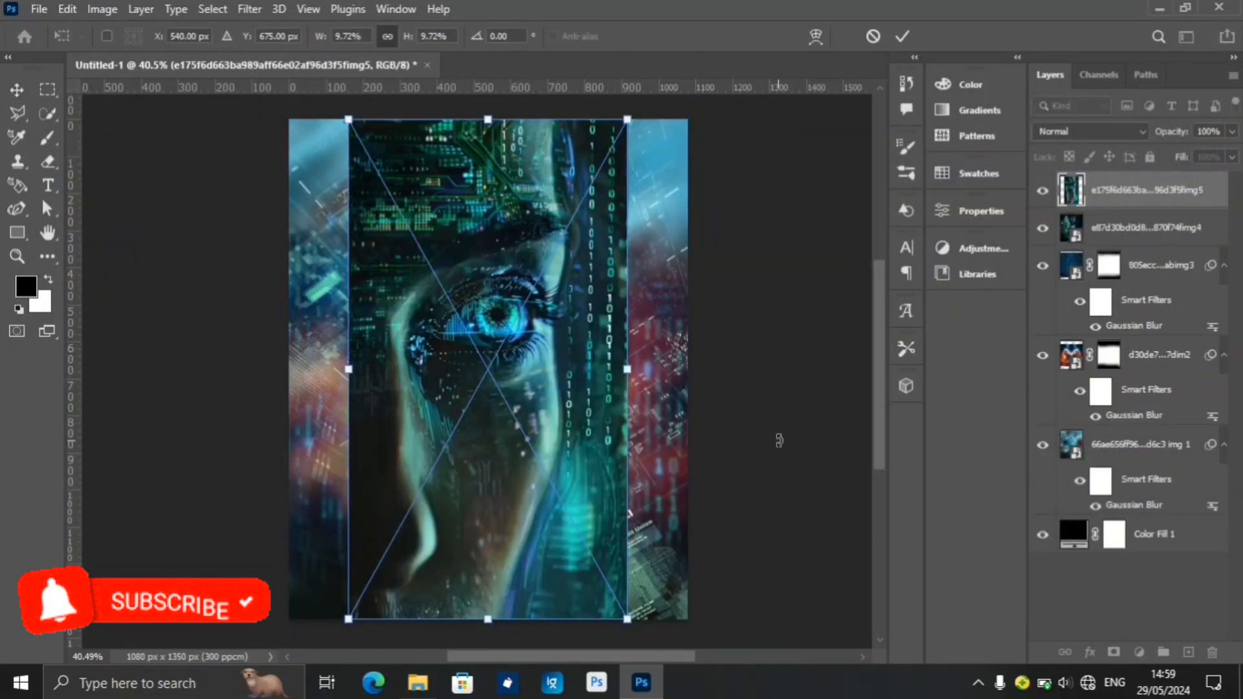
key(Return)
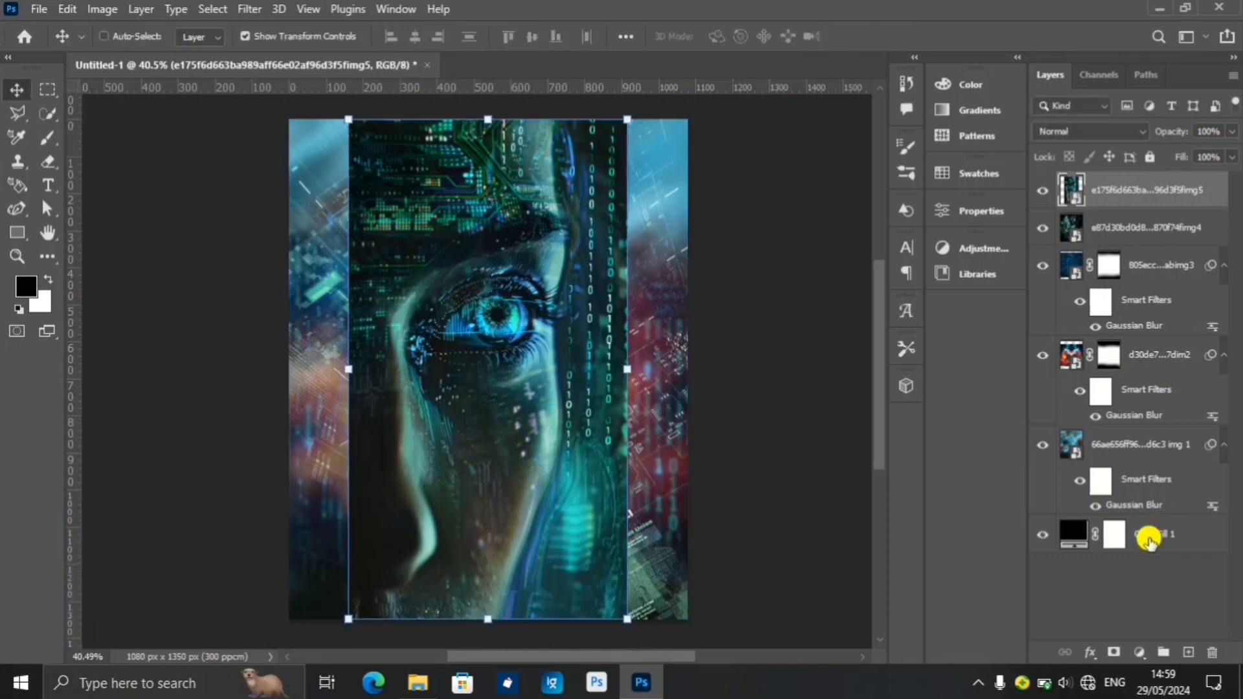
Scale the cyber-eye face image down to about 93% near the canvas centre and leave only its layer selected.
click(1149, 538)
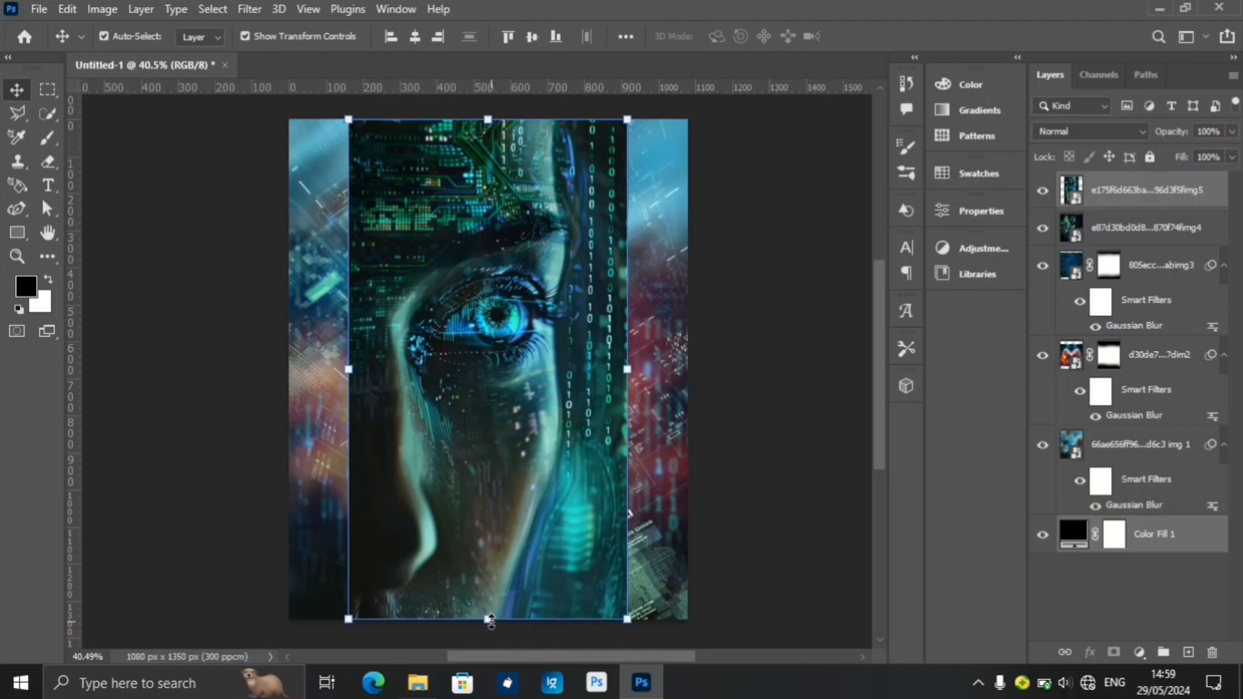
drag(491, 619, 493, 576)
drag(487, 366, 493, 382)
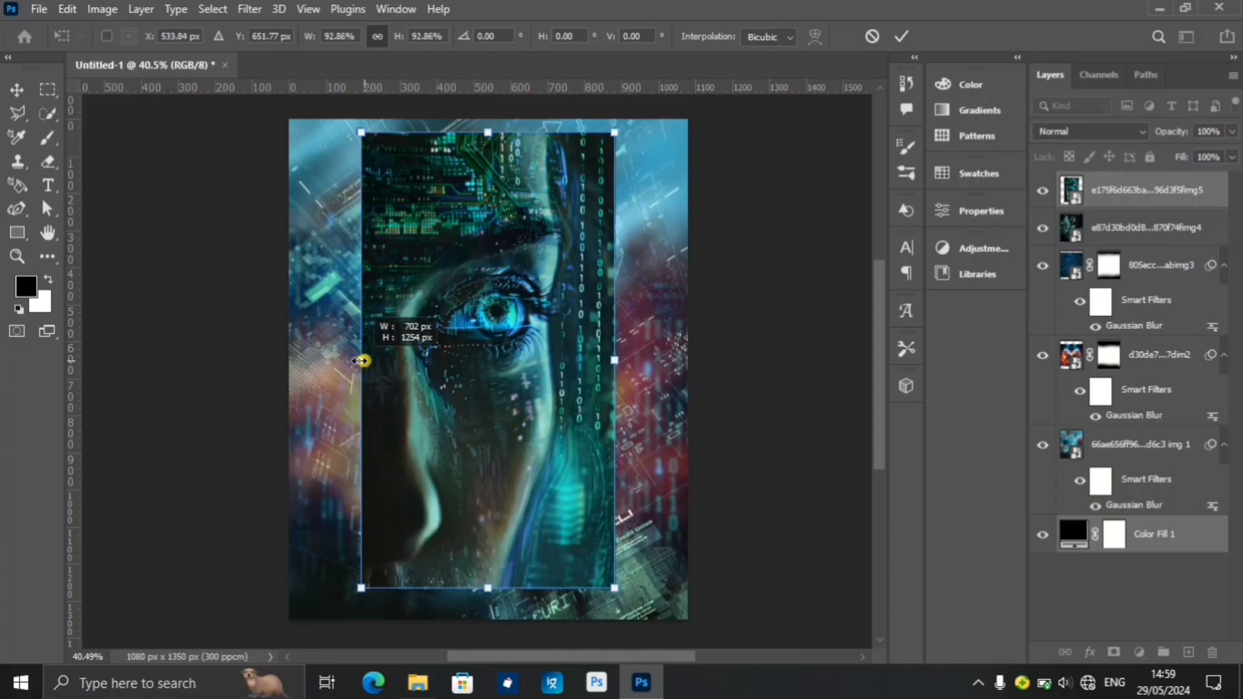
drag(361, 361, 356, 361)
key(Return)
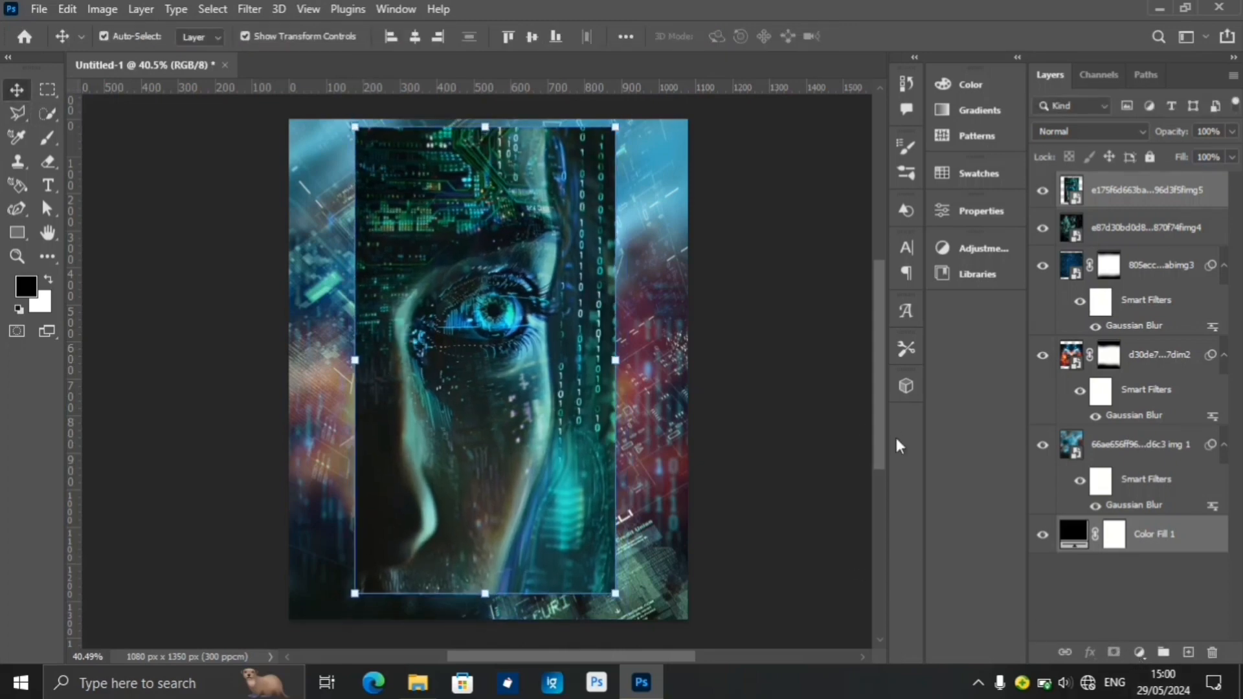
ctrl+click(1154, 547)
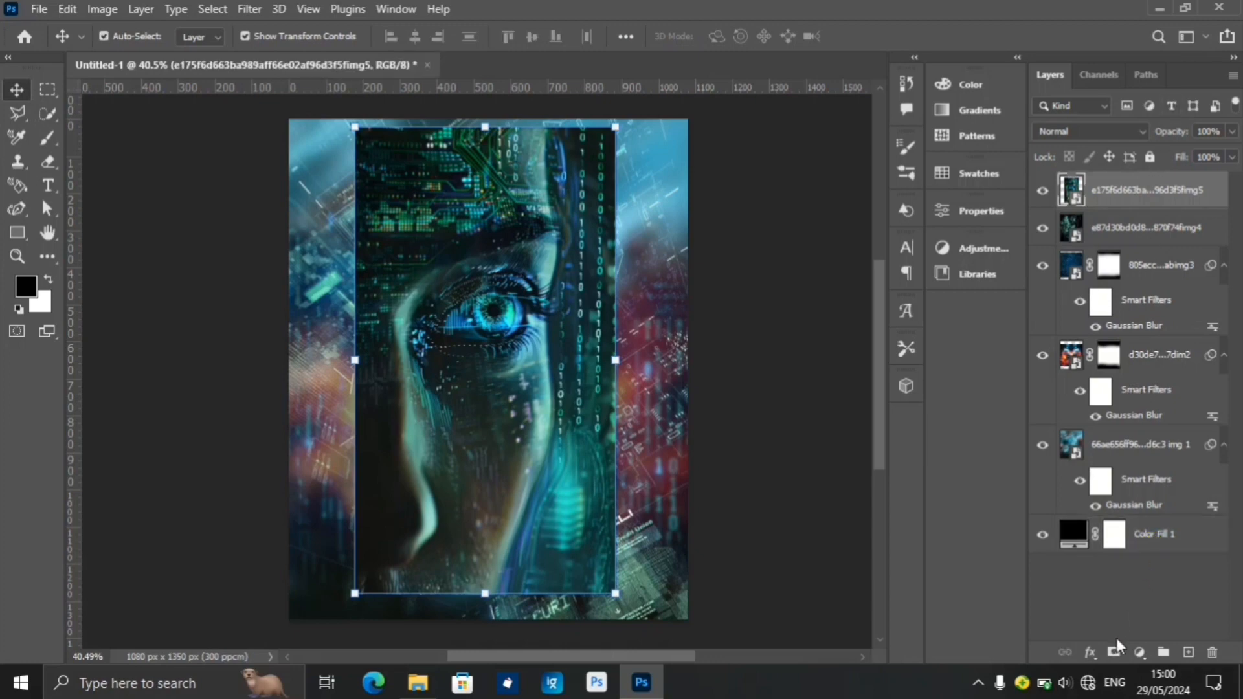
Add a layer mask to the face image and fade its right, bottom and left edges with a soft 600 px black brush.
click(1113, 652)
click(47, 143)
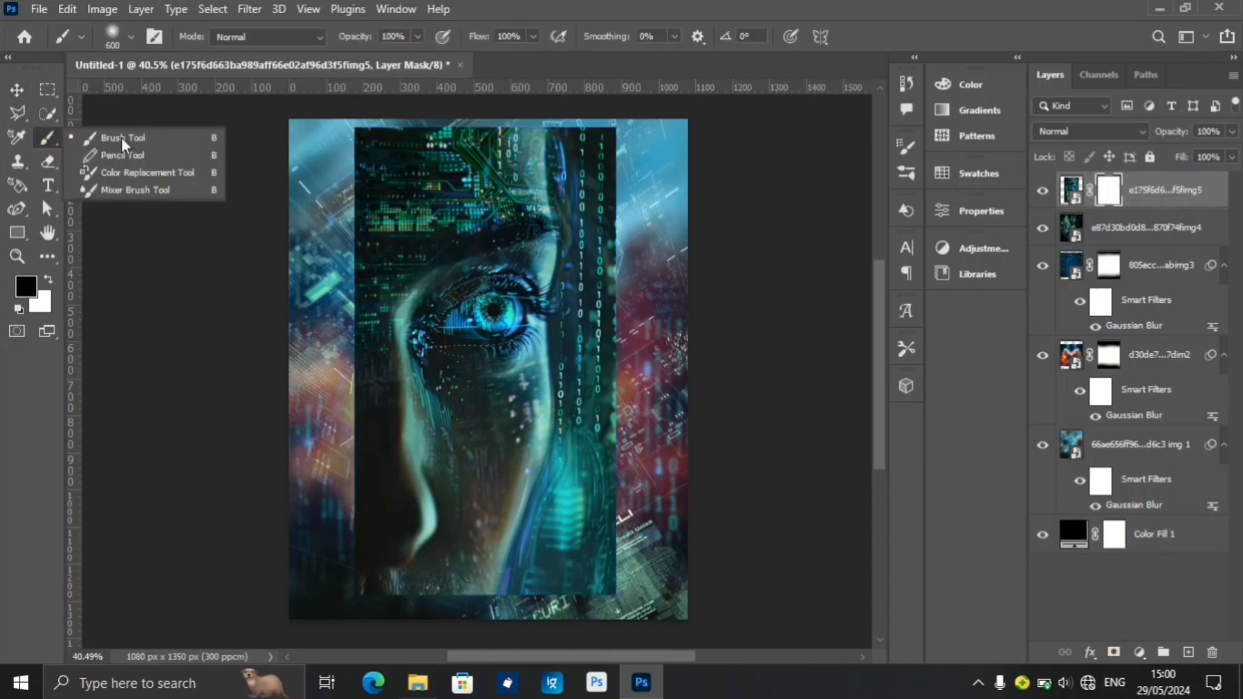
click(123, 133)
mouse_move(876, 443)
mouse_down()
mouse_move(880, 468)
mouse_move(868, 461)
mouse_up()
mouse_move(702, 500)
mouse_down()
mouse_move(718, 494)
mouse_move(724, 463)
mouse_move(713, 353)
mouse_move(727, 153)
mouse_move(716, 97)
mouse_move(701, 111)
mouse_up()
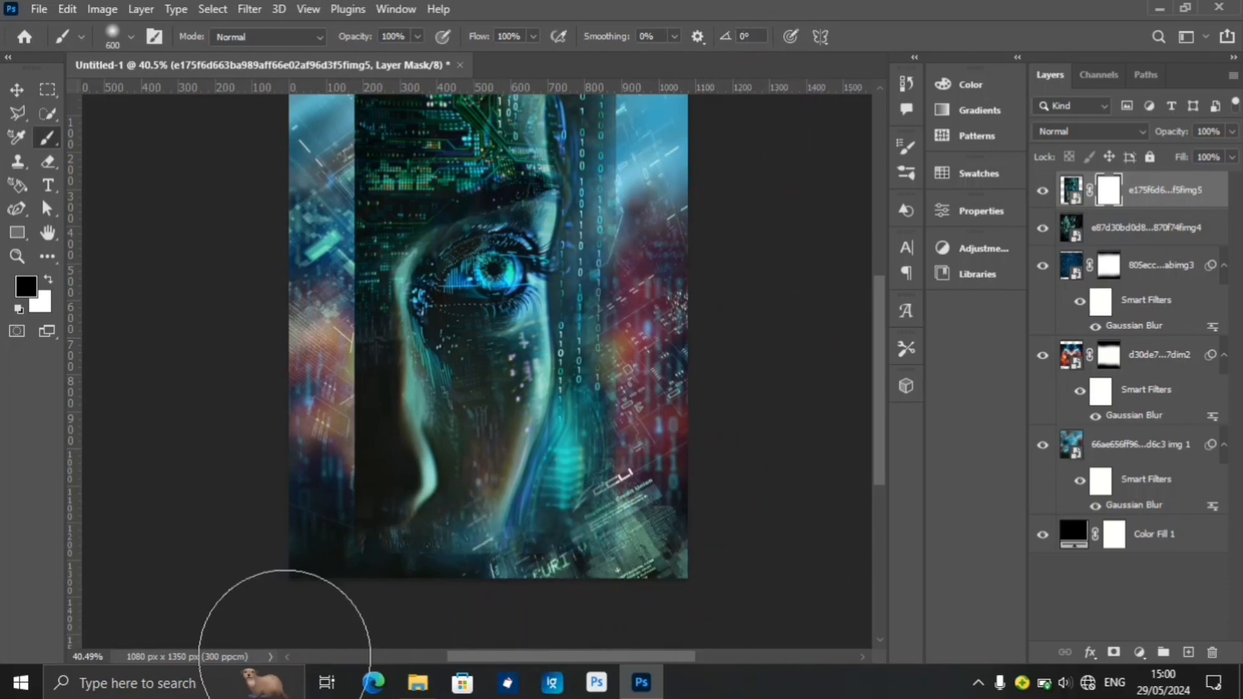
mouse_move(261, 358)
mouse_down()
mouse_move(263, 398)
mouse_move(234, 173)
mouse_move(250, 161)
mouse_move(238, 168)
mouse_move(230, 380)
mouse_move(237, 415)
mouse_move(265, 419)
mouse_move(240, 343)
mouse_move(256, 369)
mouse_move(243, 465)
mouse_move(206, 440)
mouse_move(235, 203)
mouse_move(268, 83)
mouse_up()
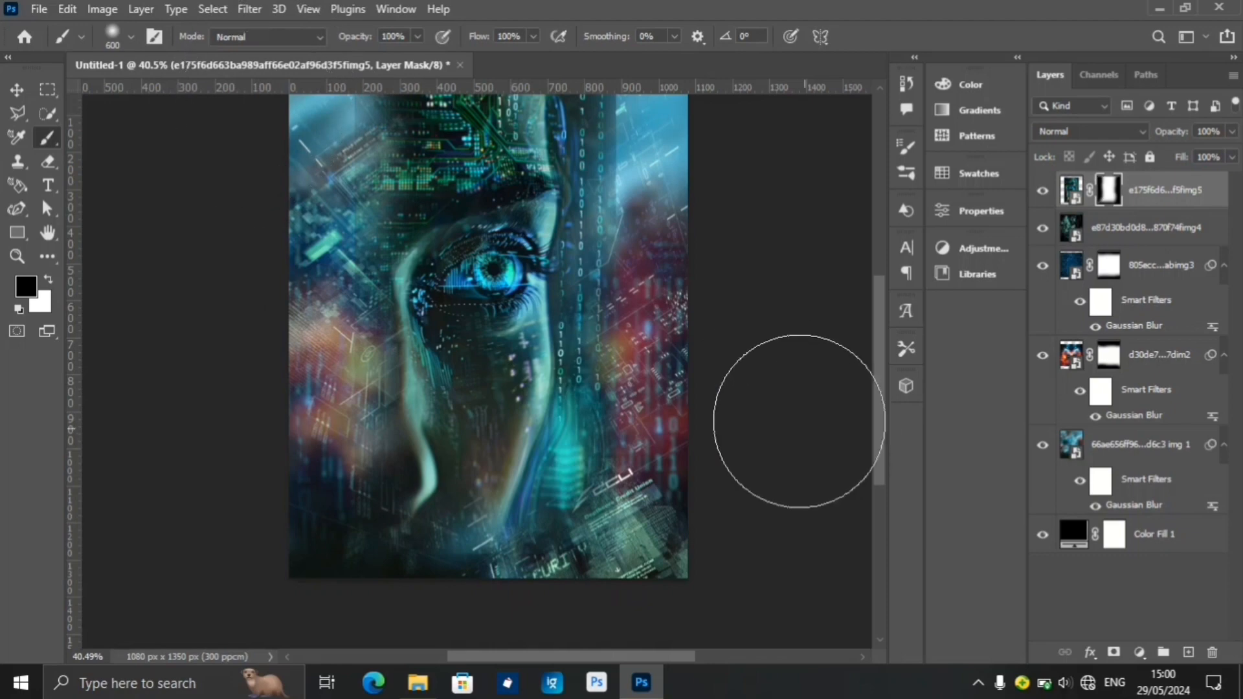
Fade the top edge and upper corners of the face image on its mask with the same 600 px black brush.
drag(876, 400, 872, 344)
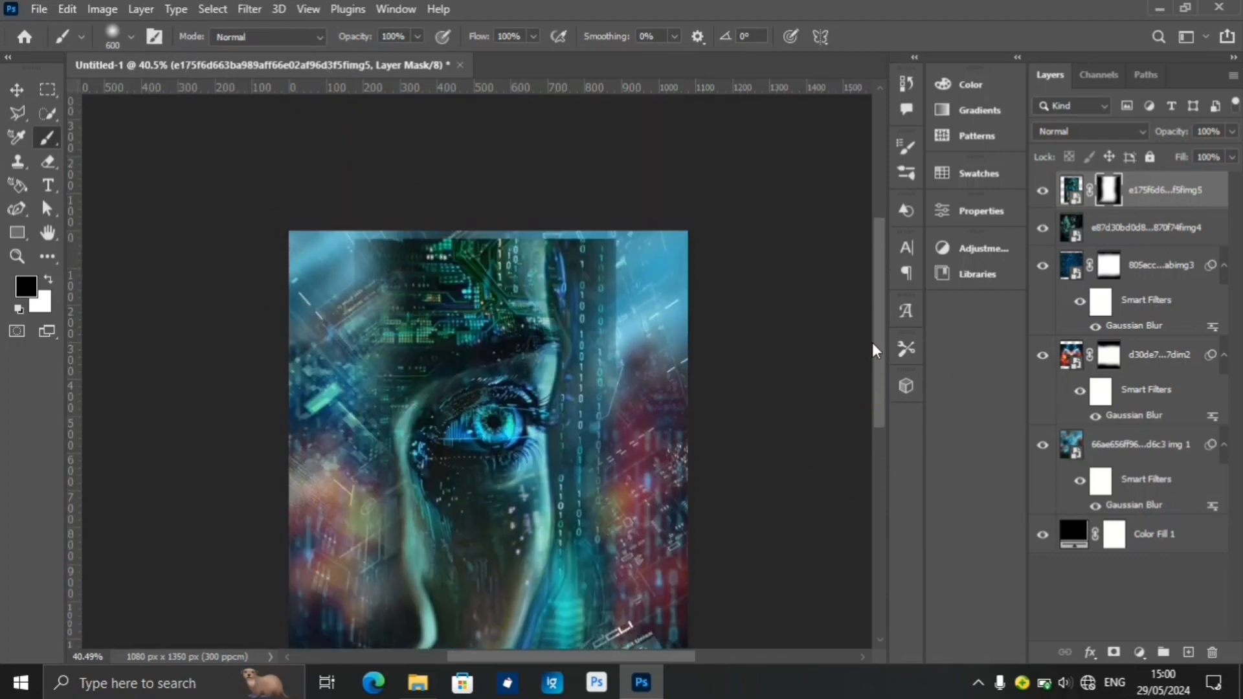
click(708, 206)
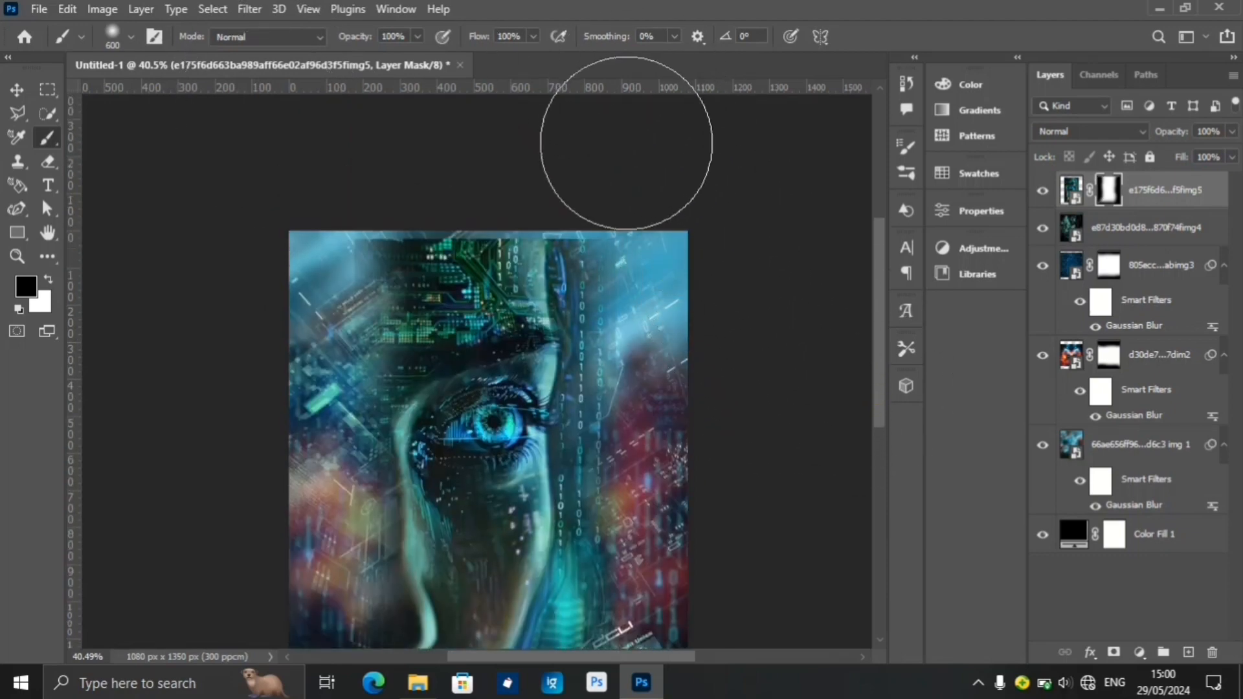
mouse_move(461, 134)
mouse_down()
mouse_move(397, 134)
mouse_move(405, 145)
mouse_move(537, 137)
mouse_move(378, 143)
mouse_move(305, 193)
mouse_up()
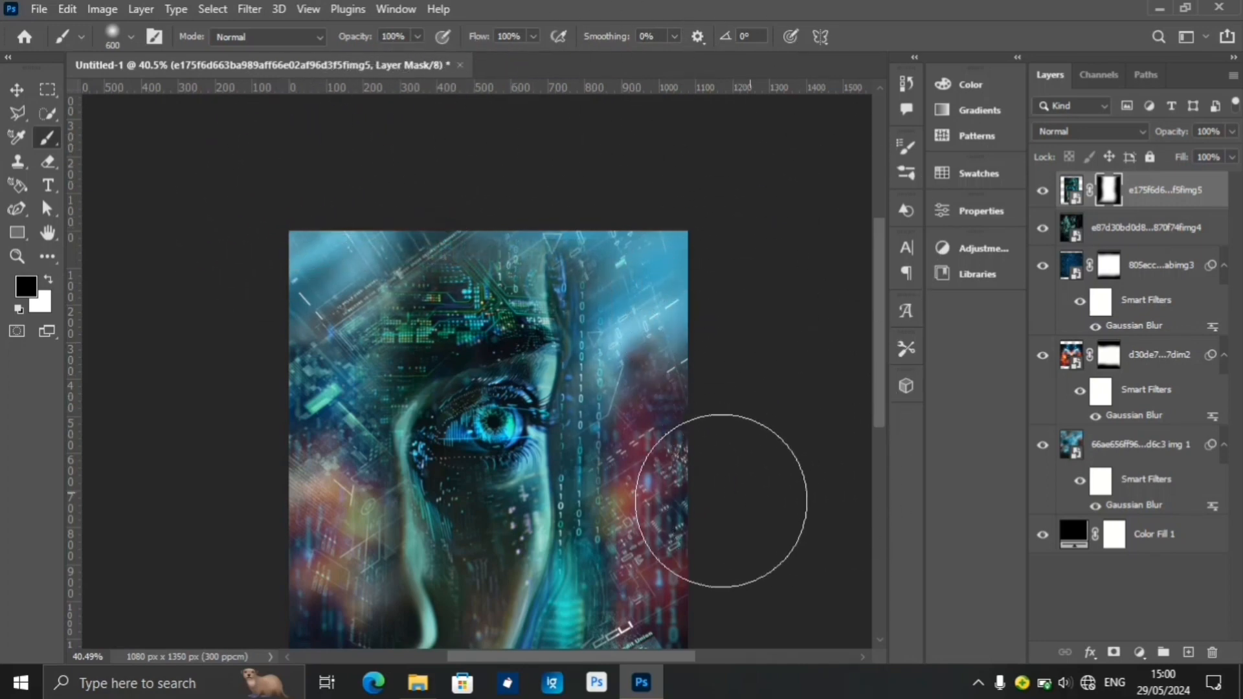
drag(880, 389, 885, 427)
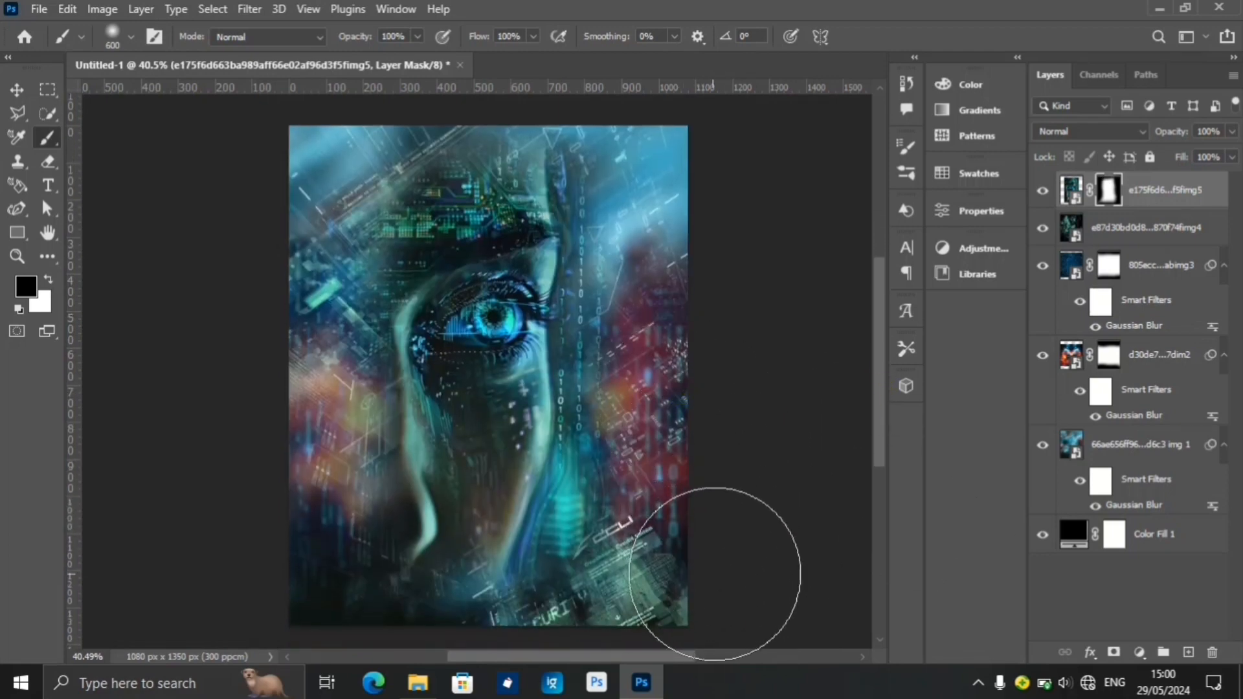
click(13, 91)
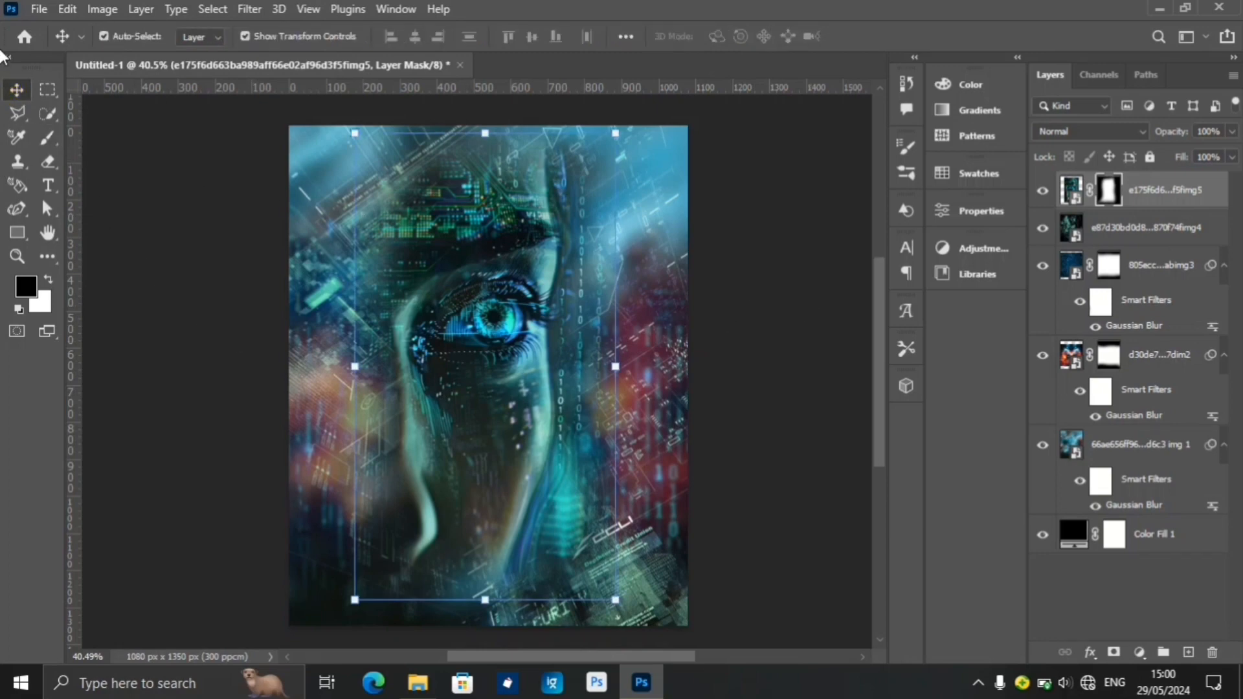
Place the embedded blue code-and-world-map image ending in "fimg6" at its default size, filling the canvas width.
click(37, 9)
click(142, 355)
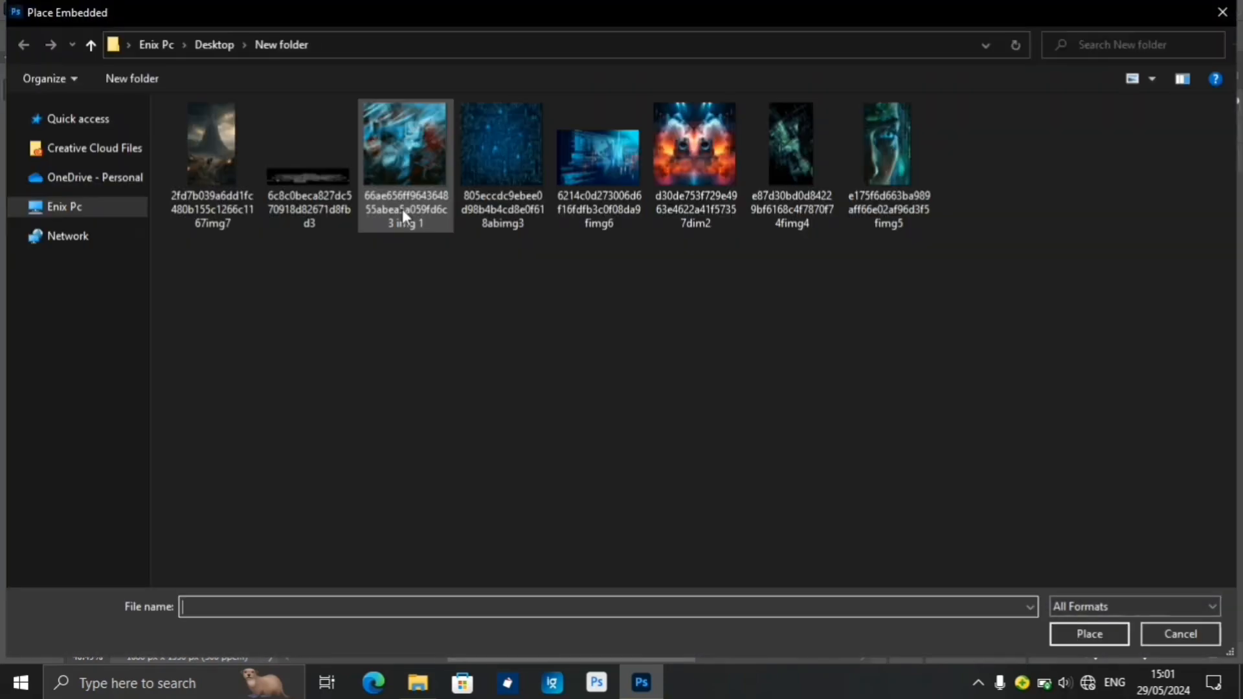
click(604, 183)
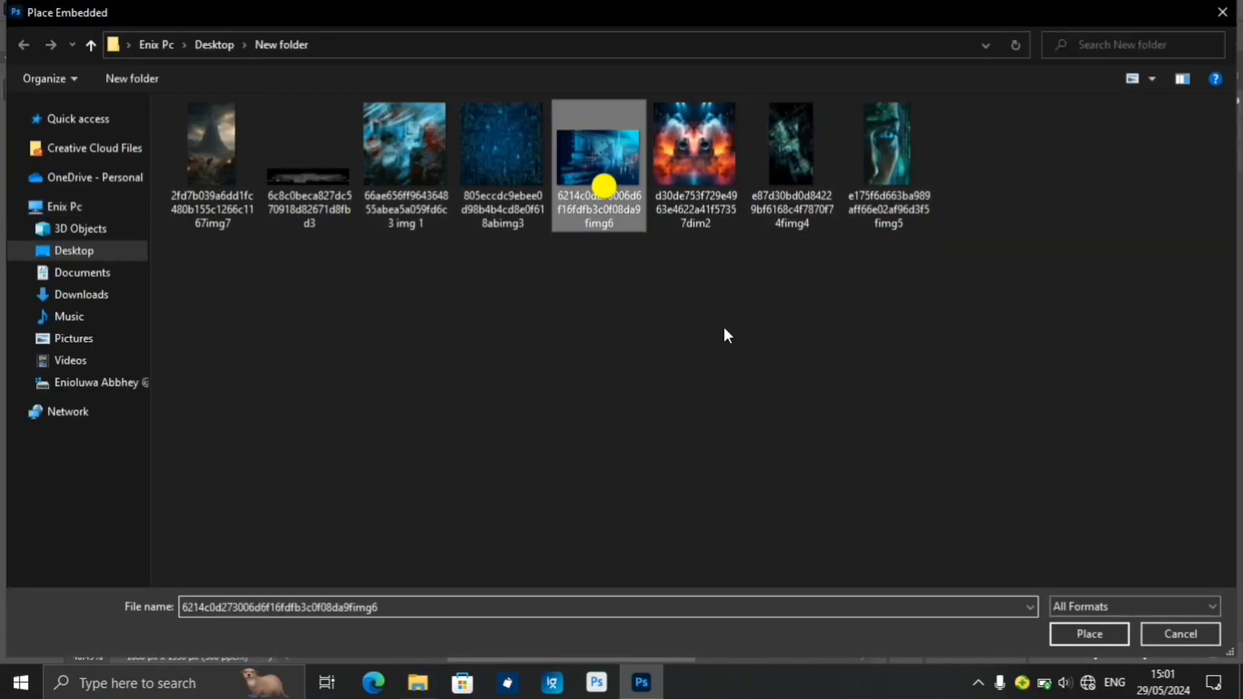
click(1104, 631)
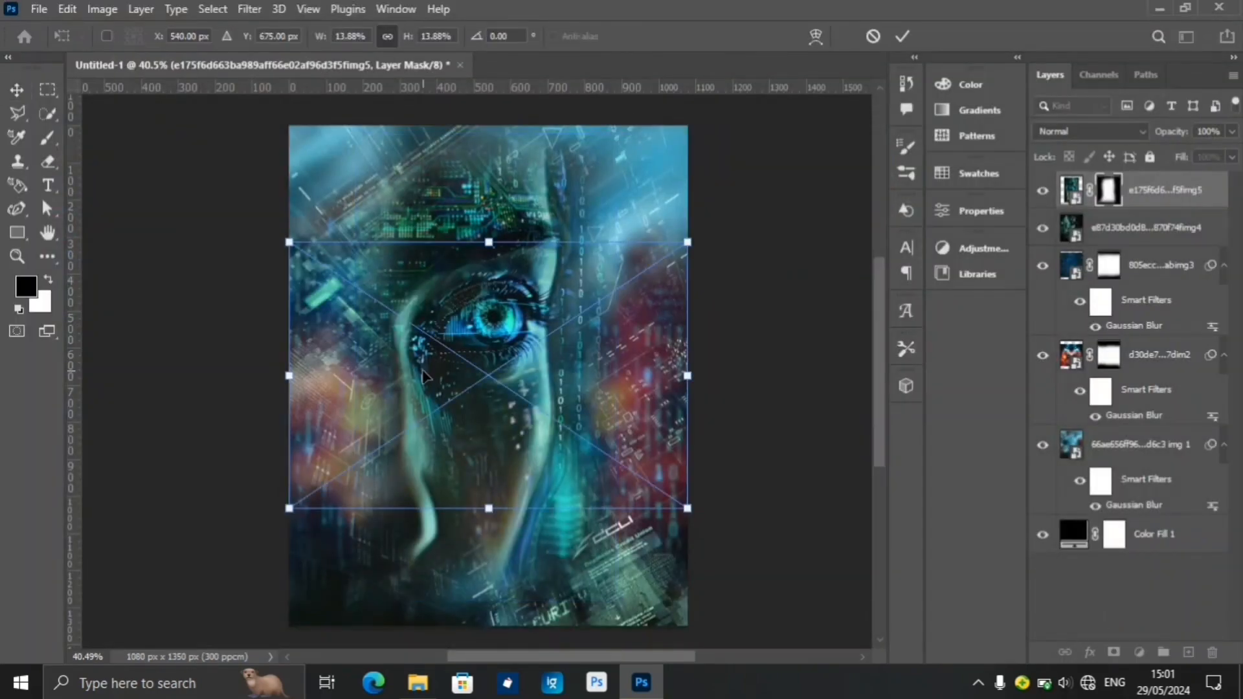
Scale the code-and-world-map image down to about two thirds of its placed width and position it over the canvas's upper-right area.
drag(290, 508, 433, 411)
drag(546, 369, 573, 281)
key(Return)
drag(1161, 189, 1127, 178)
Add a layer mask to the code-and-world-map image and fade its left, top and bottom edges with a soft 600 px black brush.
click(1114, 652)
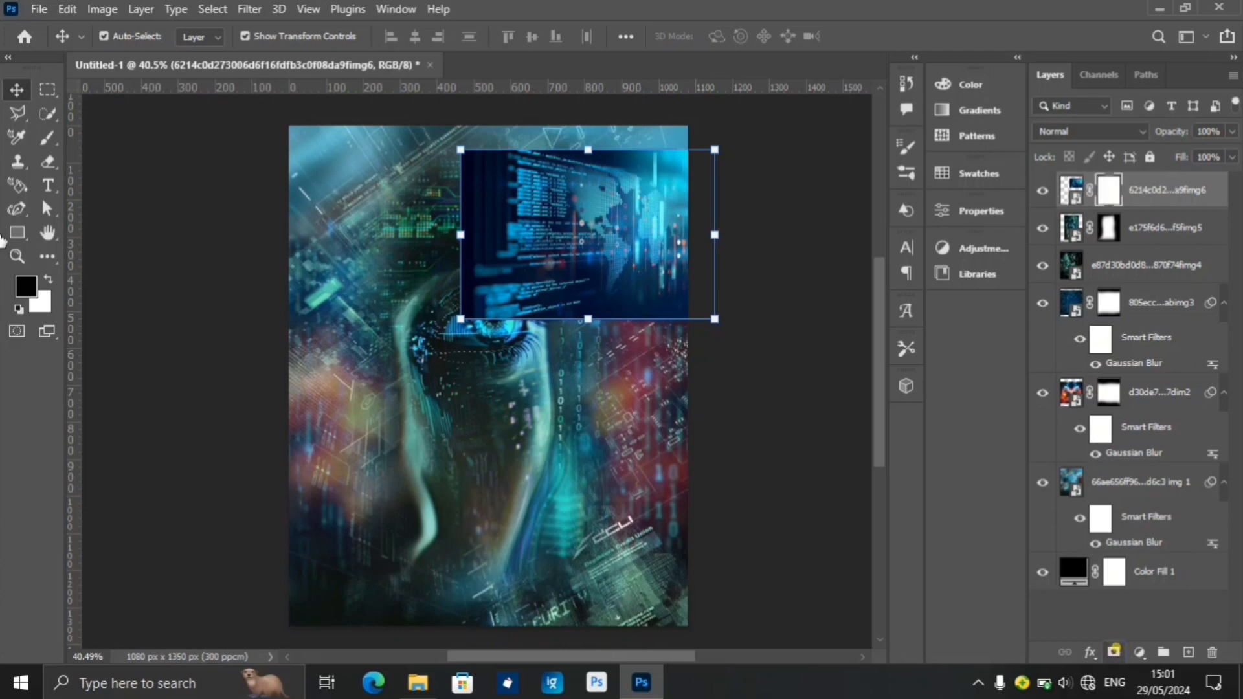
click(46, 136)
click(108, 138)
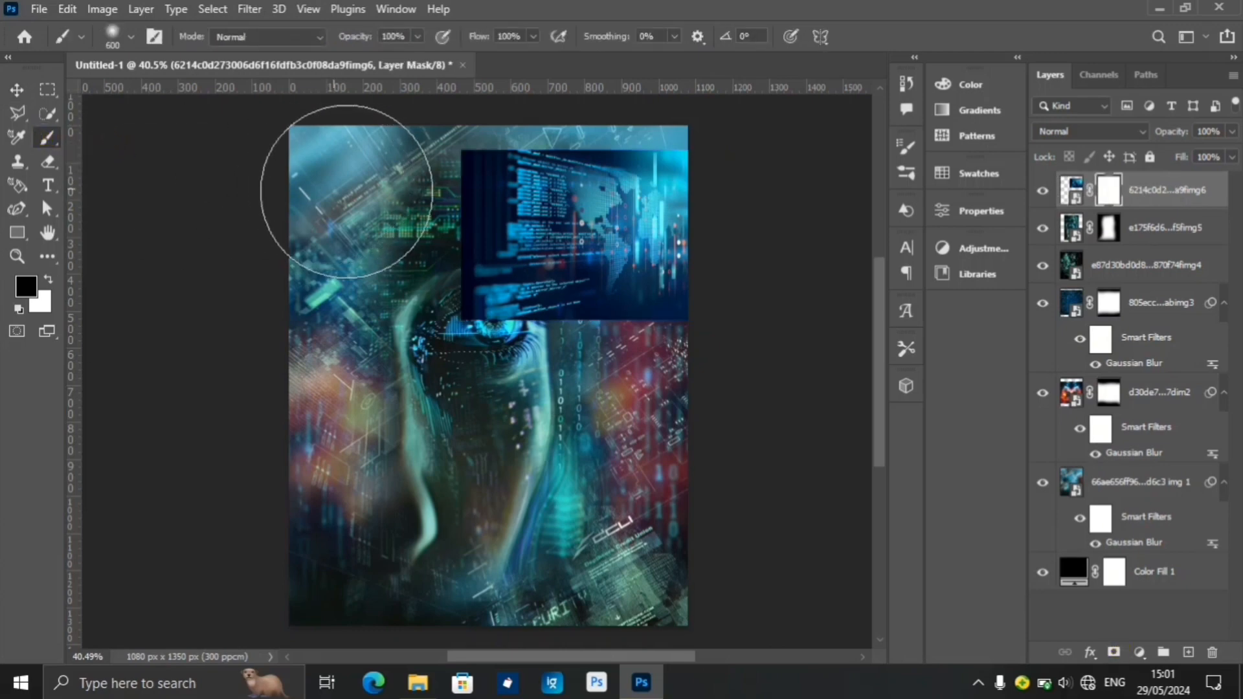
mouse_move(362, 223)
mouse_down()
mouse_move(375, 107)
mouse_move(393, 81)
mouse_move(508, 38)
mouse_move(606, 41)
mouse_up()
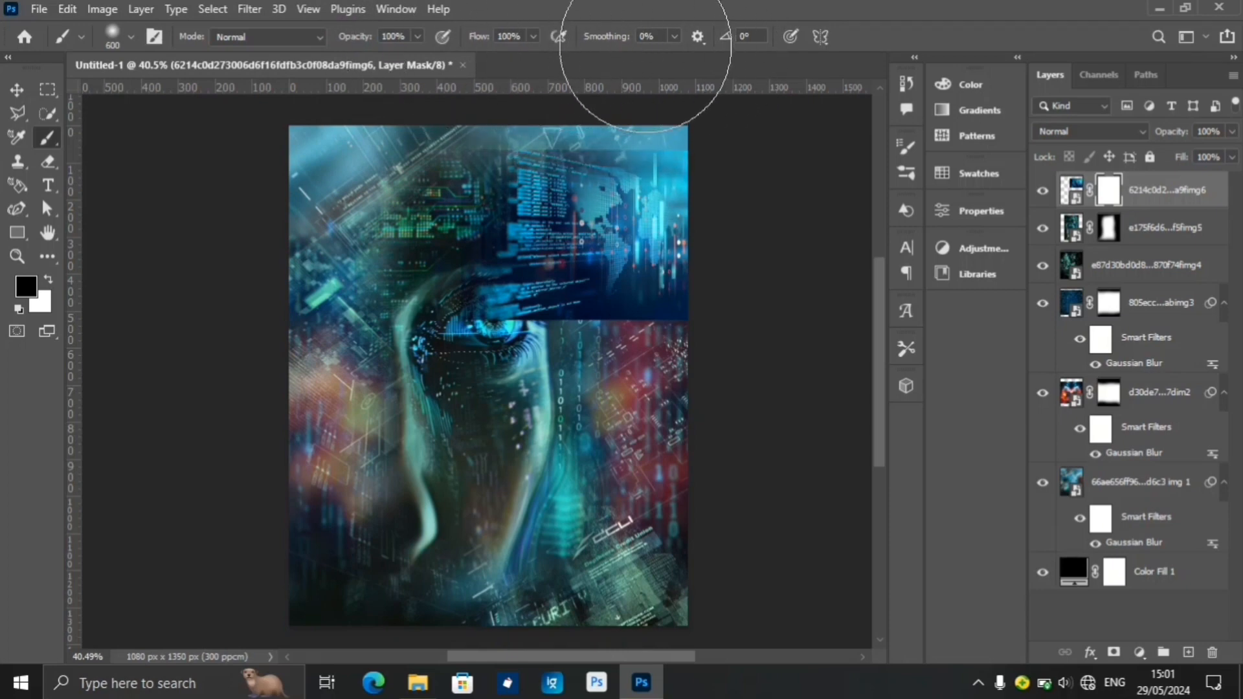
drag(686, 55, 569, 54)
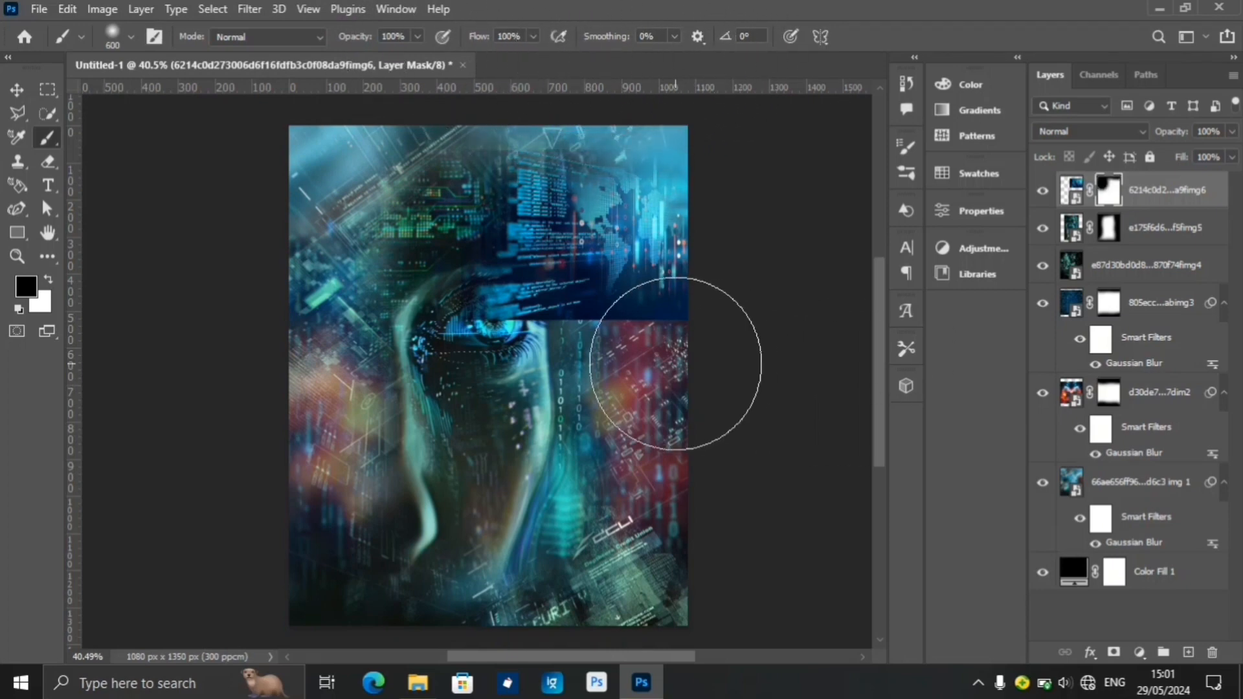
mouse_move(685, 406)
mouse_down()
mouse_move(524, 438)
mouse_move(402, 430)
mouse_move(378, 364)
mouse_move(314, 388)
mouse_up()
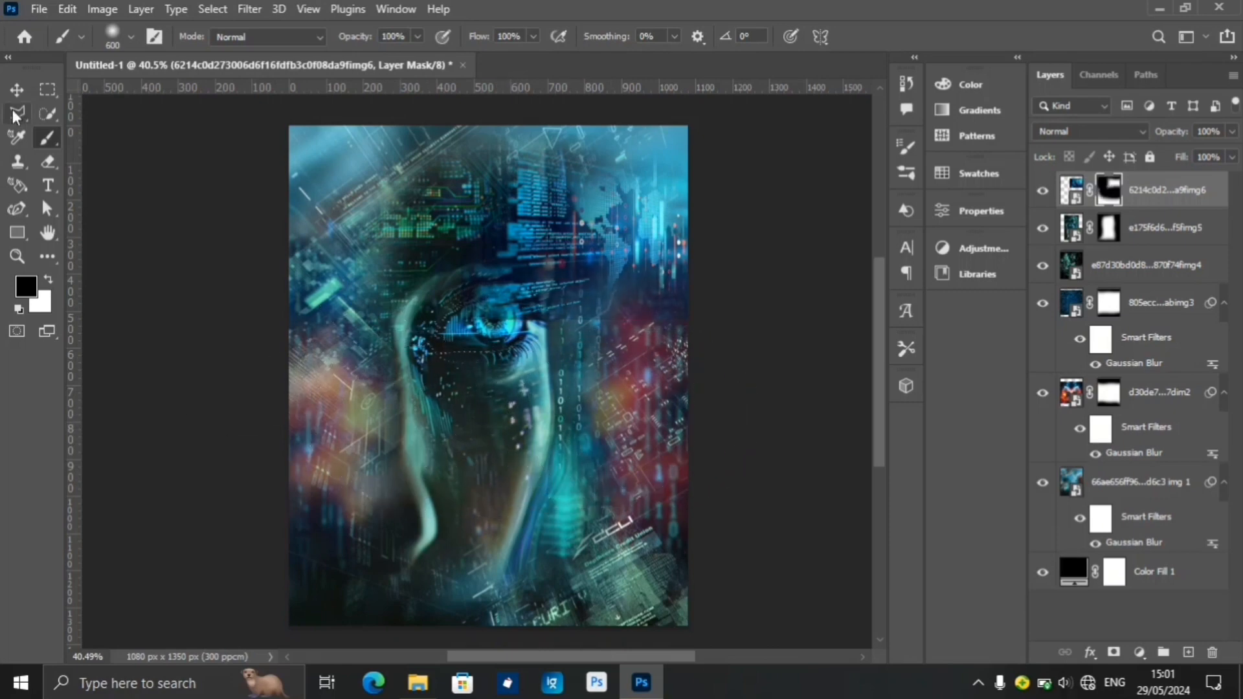
Shift the masked code image up and right toward the canvas corner, and touch up its mask with the 600 px black brush.
click(17, 89)
drag(618, 257, 655, 235)
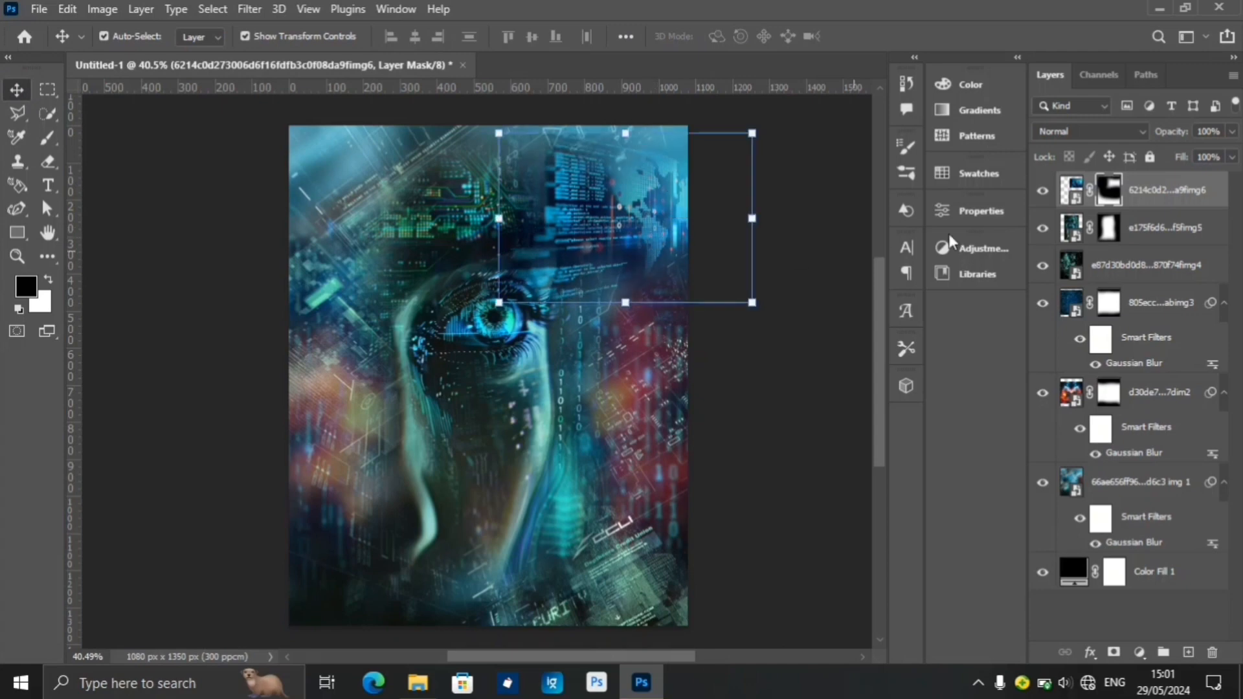
click(50, 138)
click(123, 137)
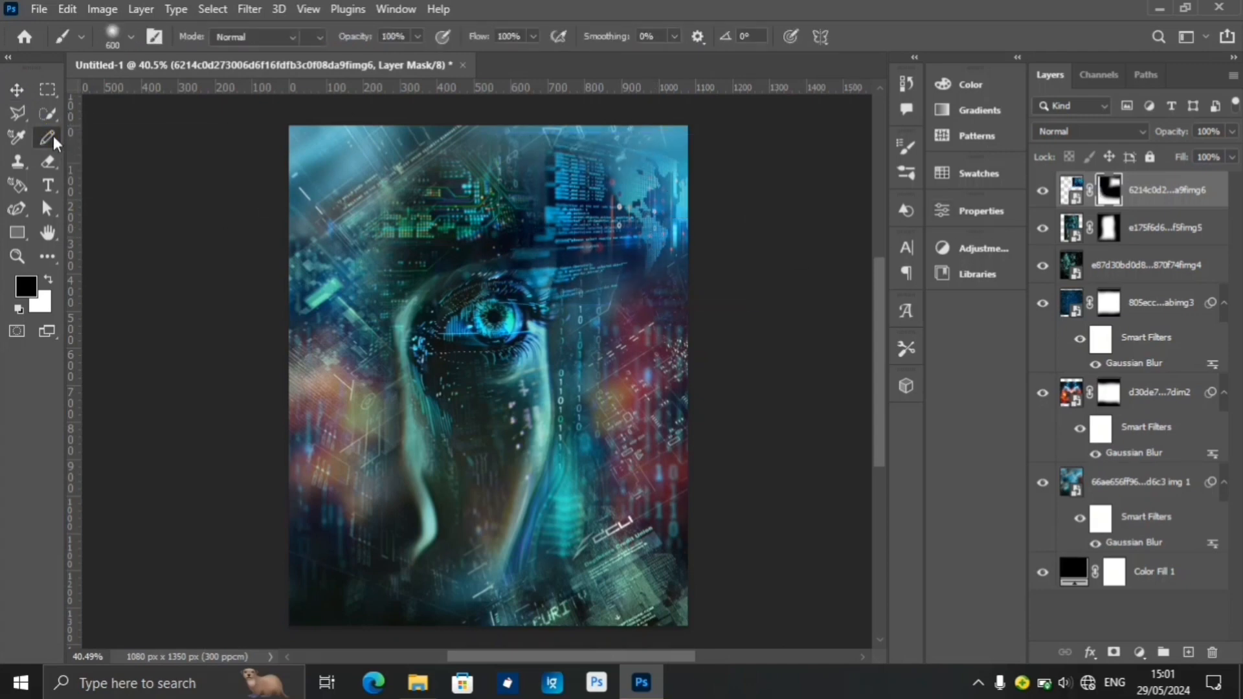
click(50, 137)
click(123, 138)
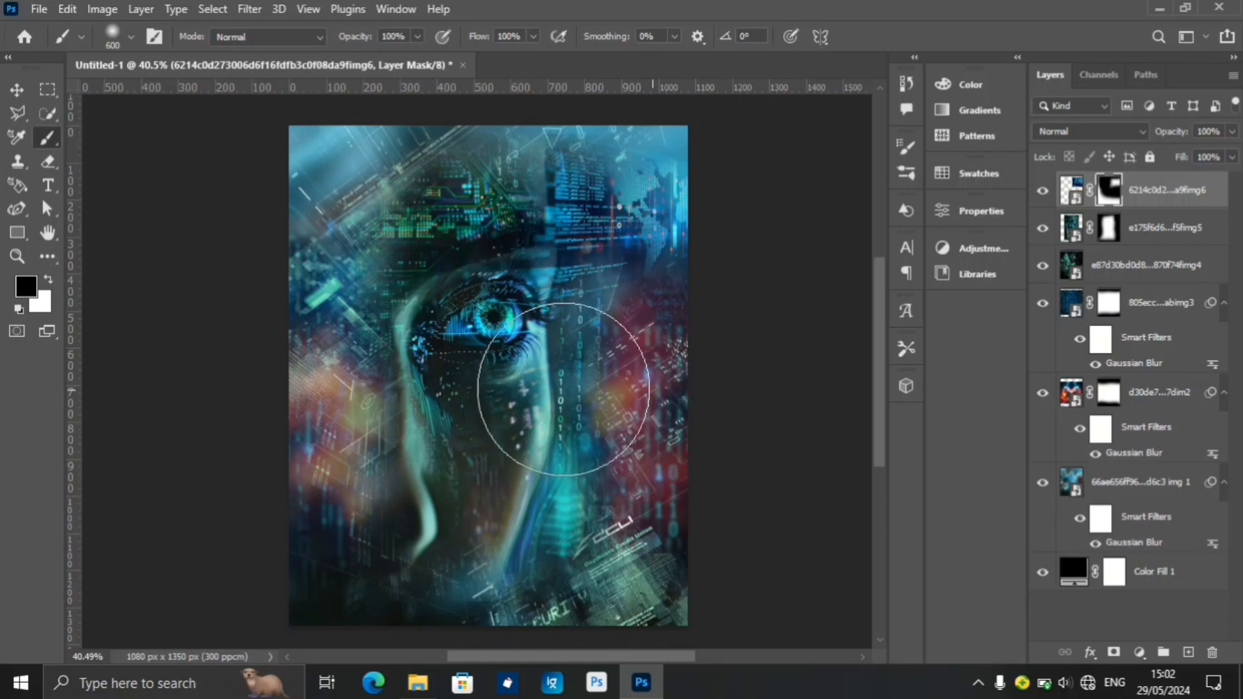
Change the blending mode of the masked code-and-world-map image layer.
click(17, 89)
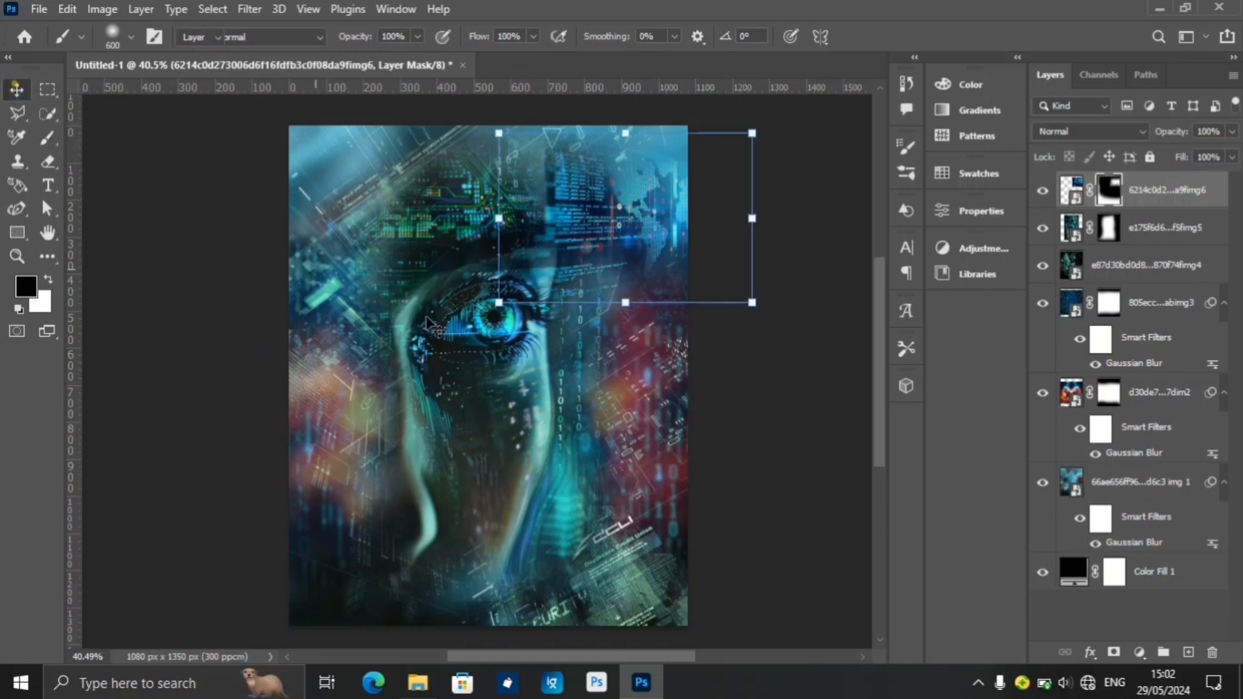
click(1086, 131)
click(1063, 368)
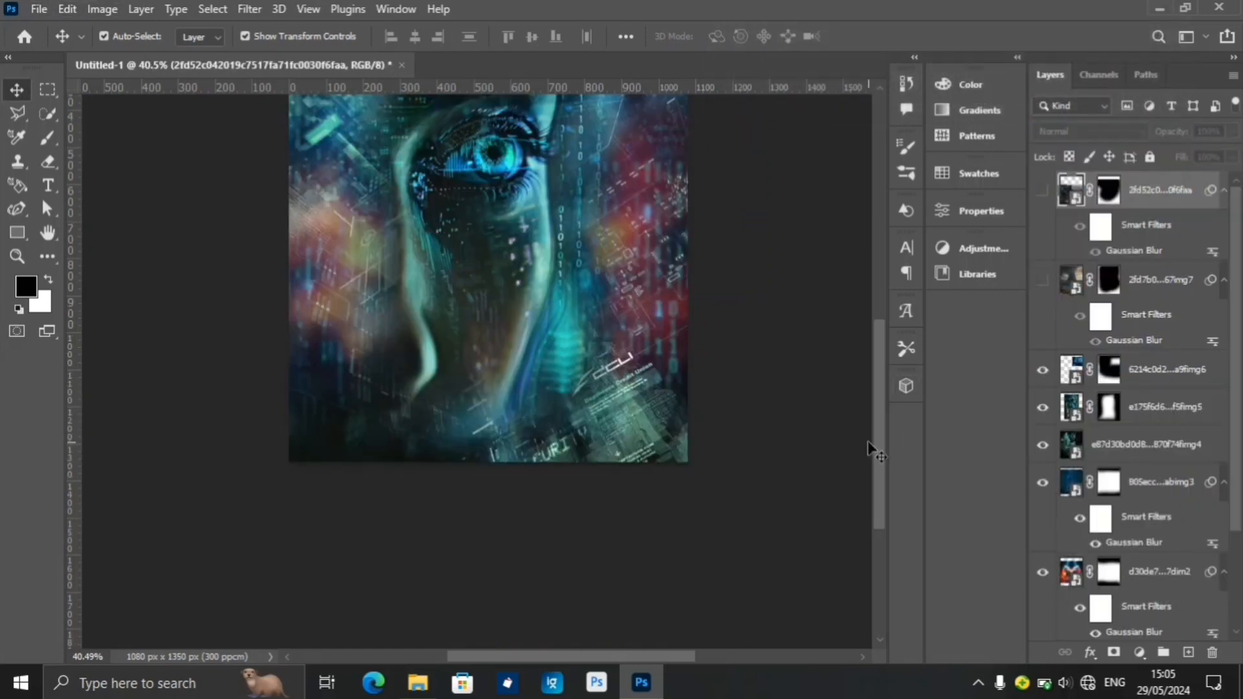
Add the horizontal text "NOIR" over the lower part of the face and select all of its characters.
drag(875, 445, 870, 395)
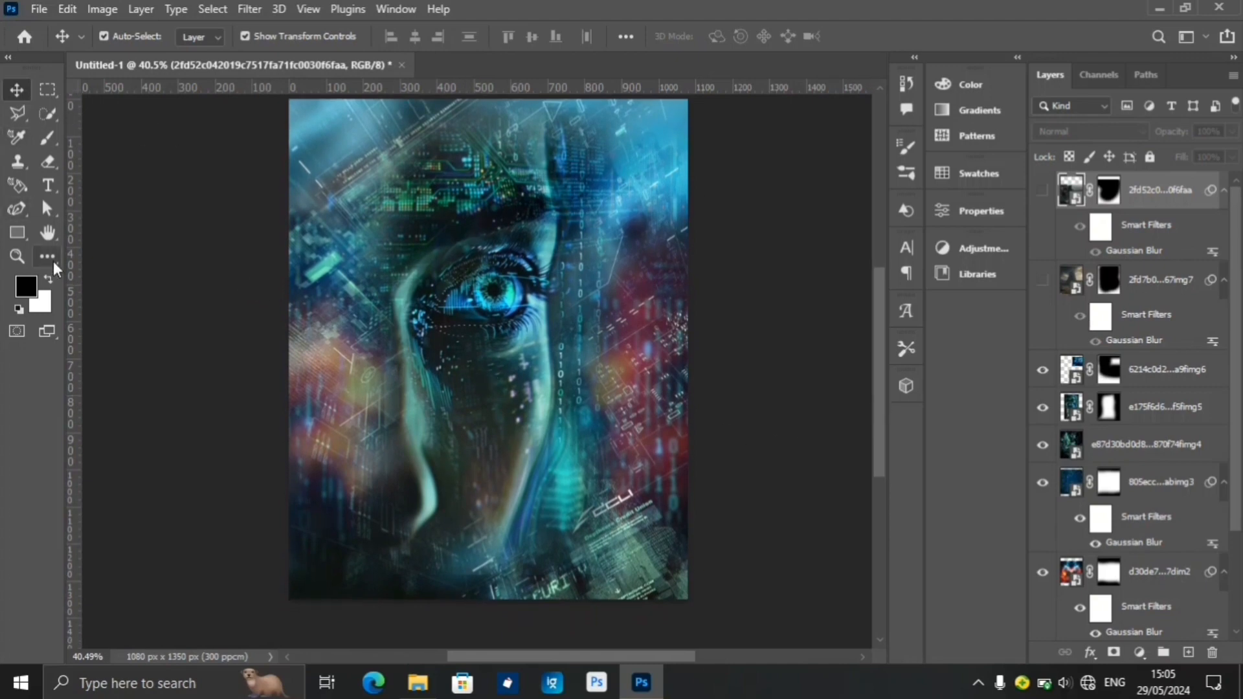
right_click(52, 186)
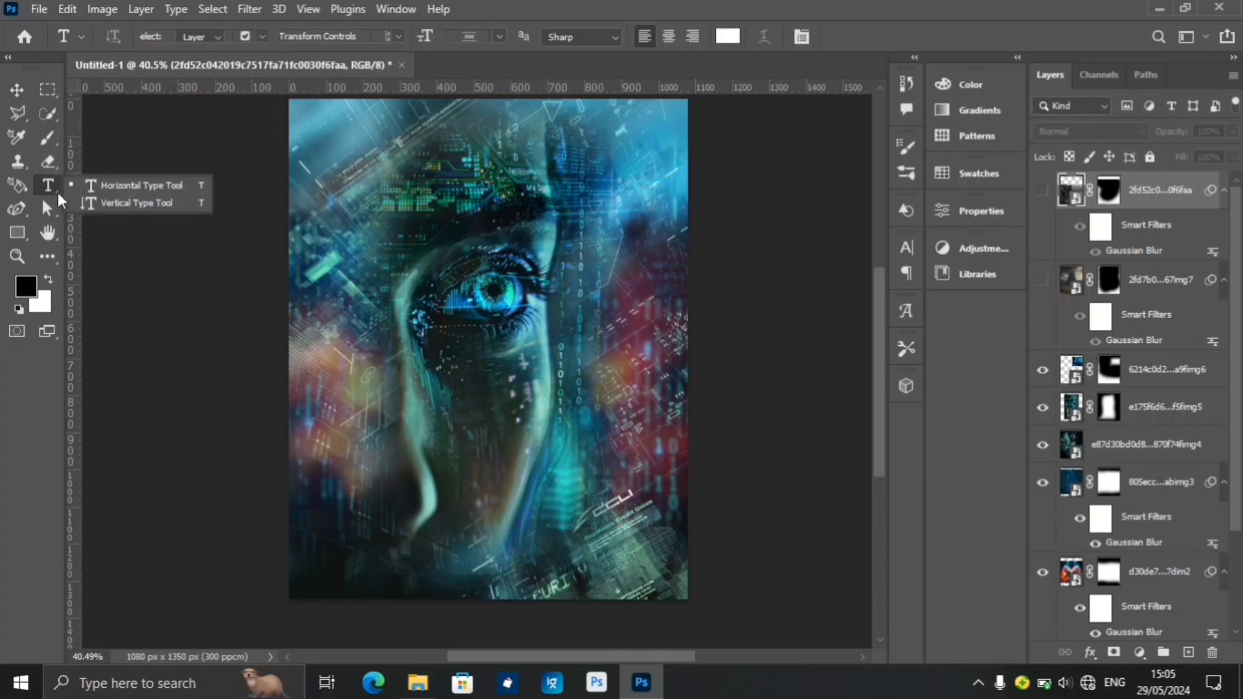
click(122, 188)
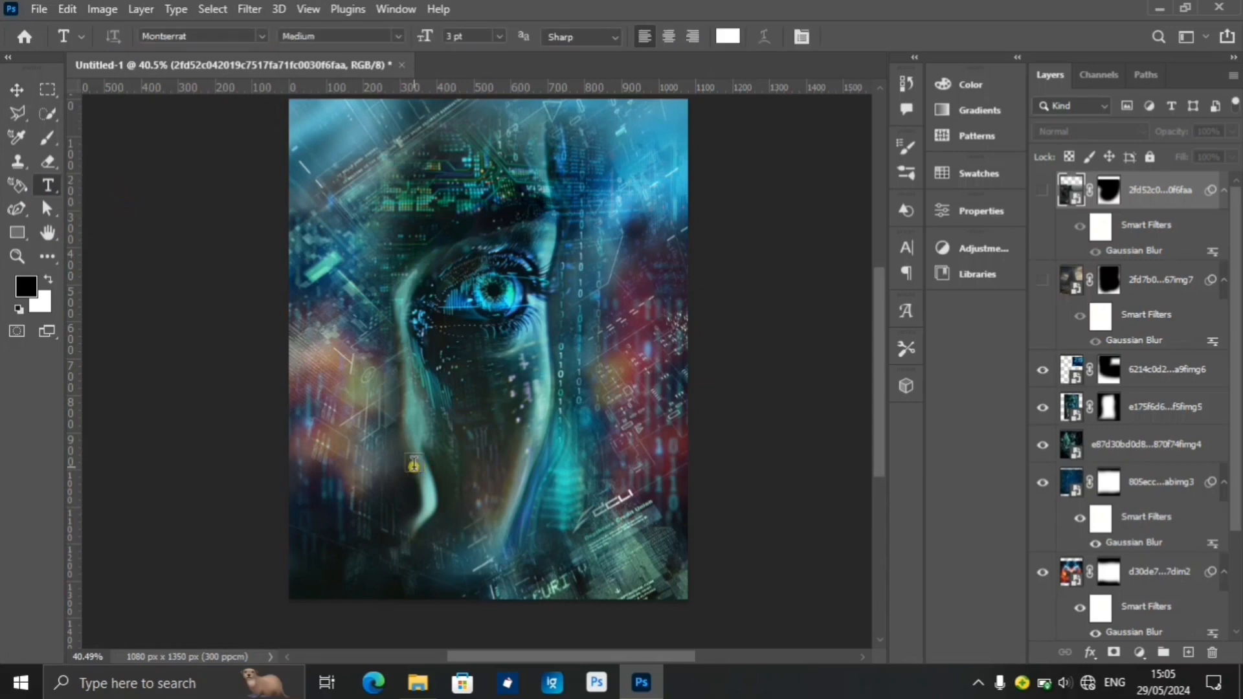
click(413, 463)
click(428, 477)
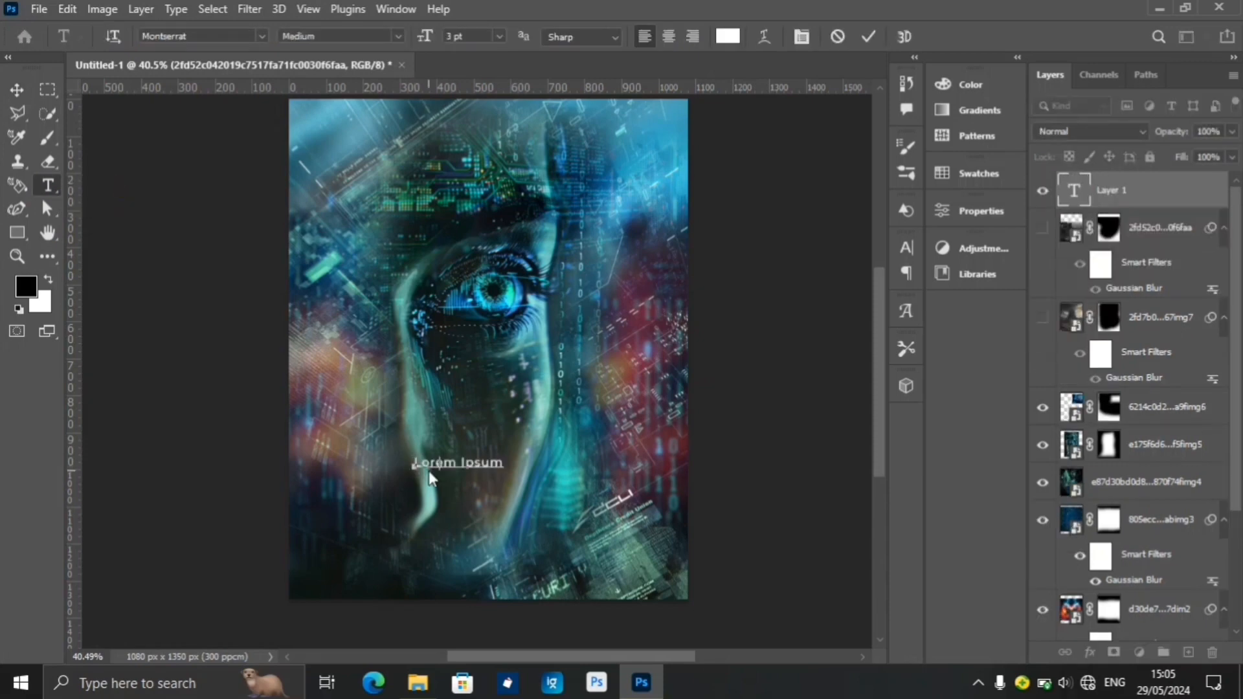
key(ctrl+a)
Set the font of the NOIR text to Terano Bold.
click(214, 36)
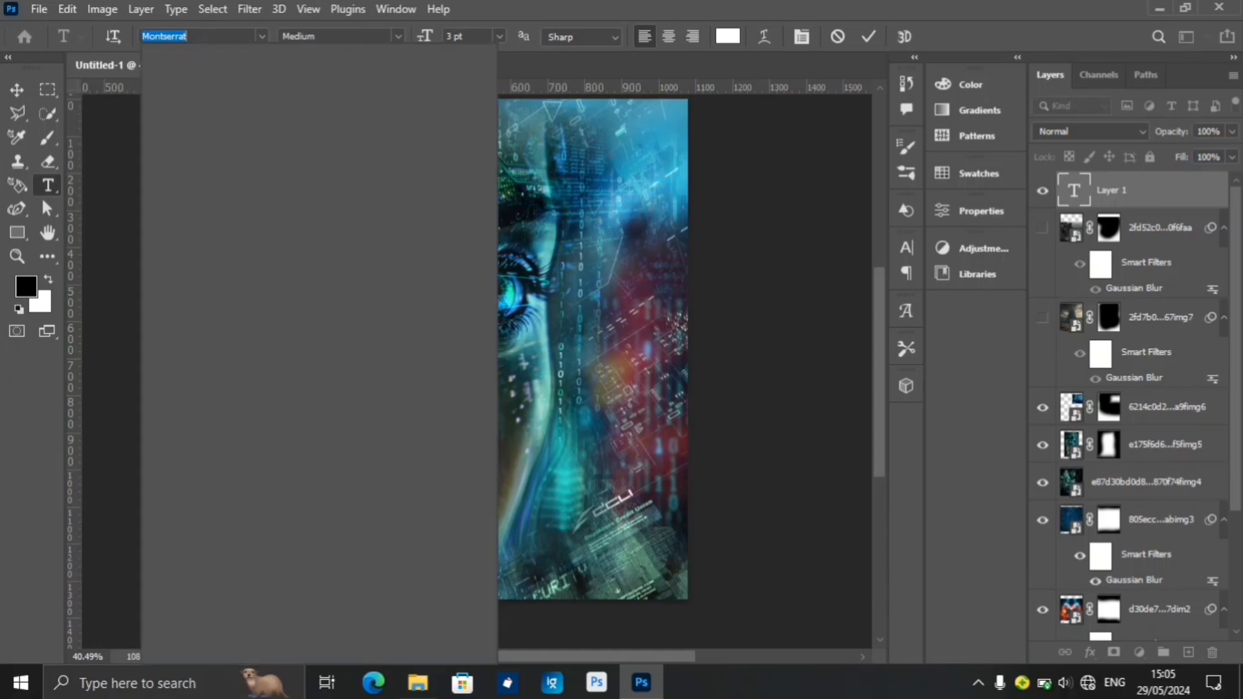
text(tranc)
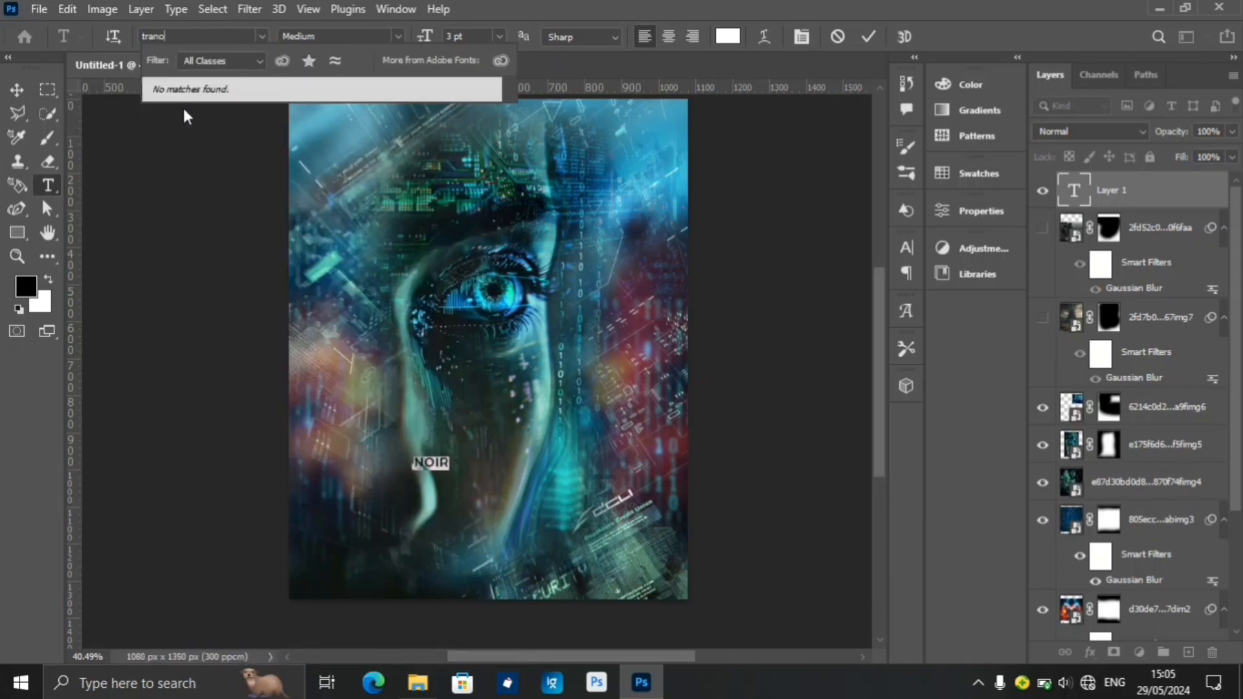
text(tera)
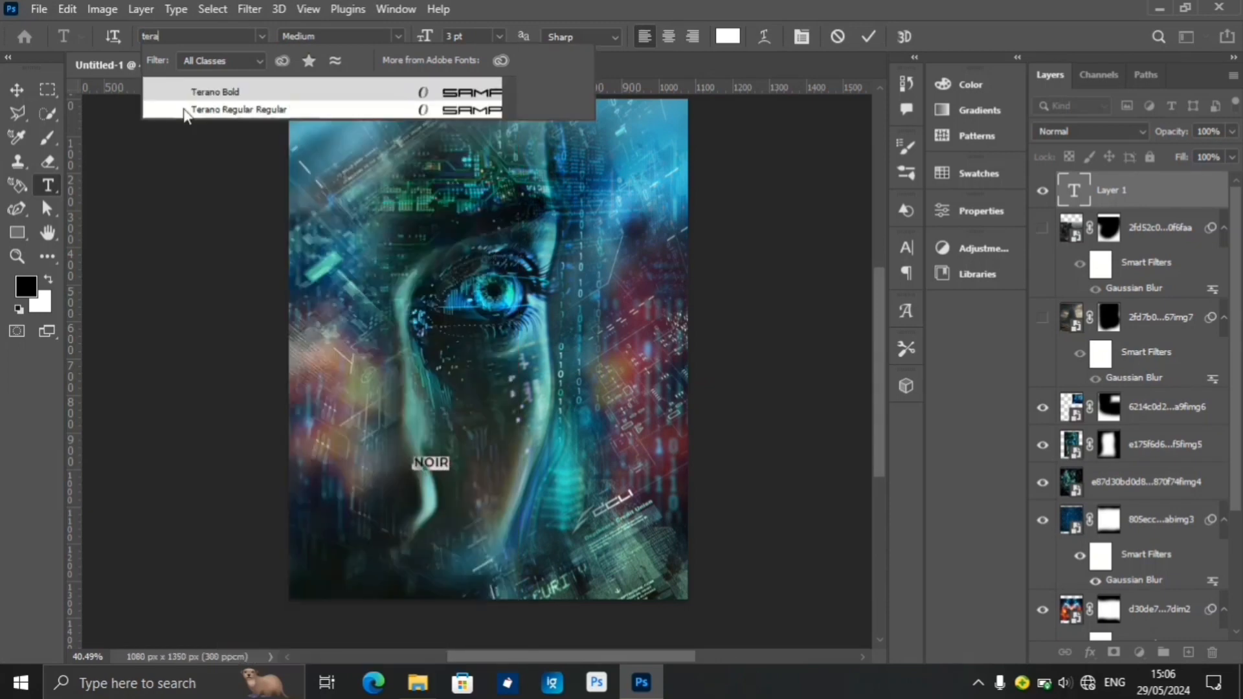
click(227, 92)
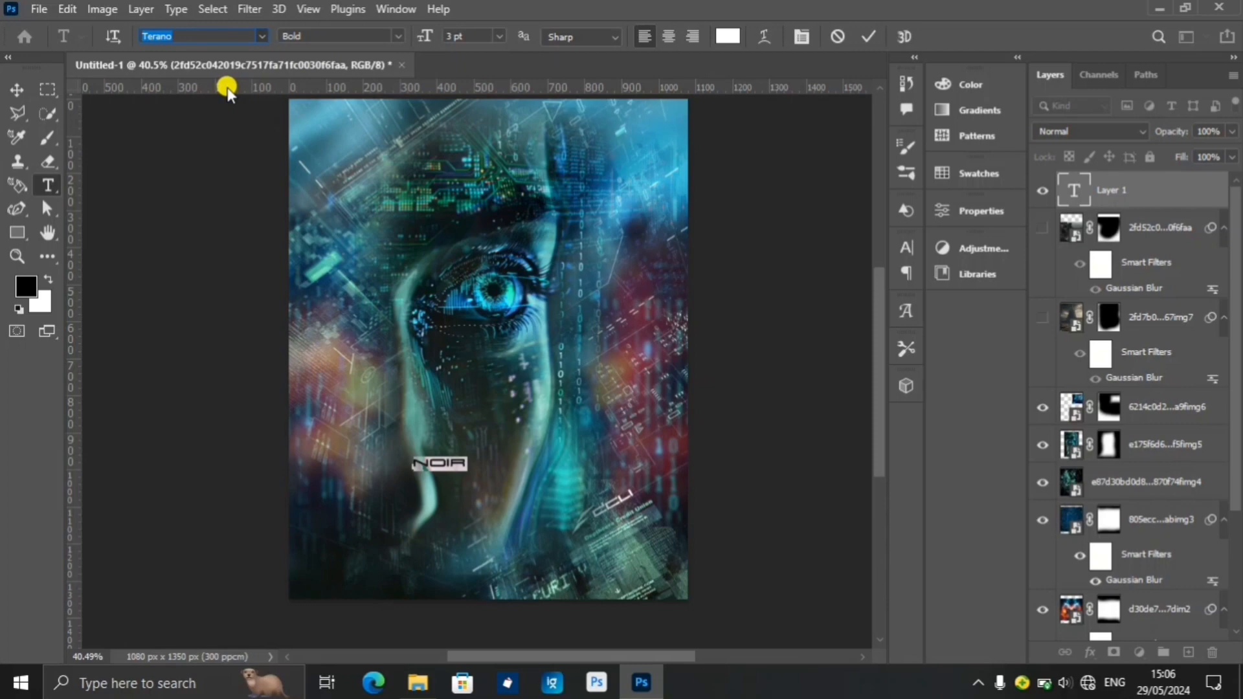
click(19, 90)
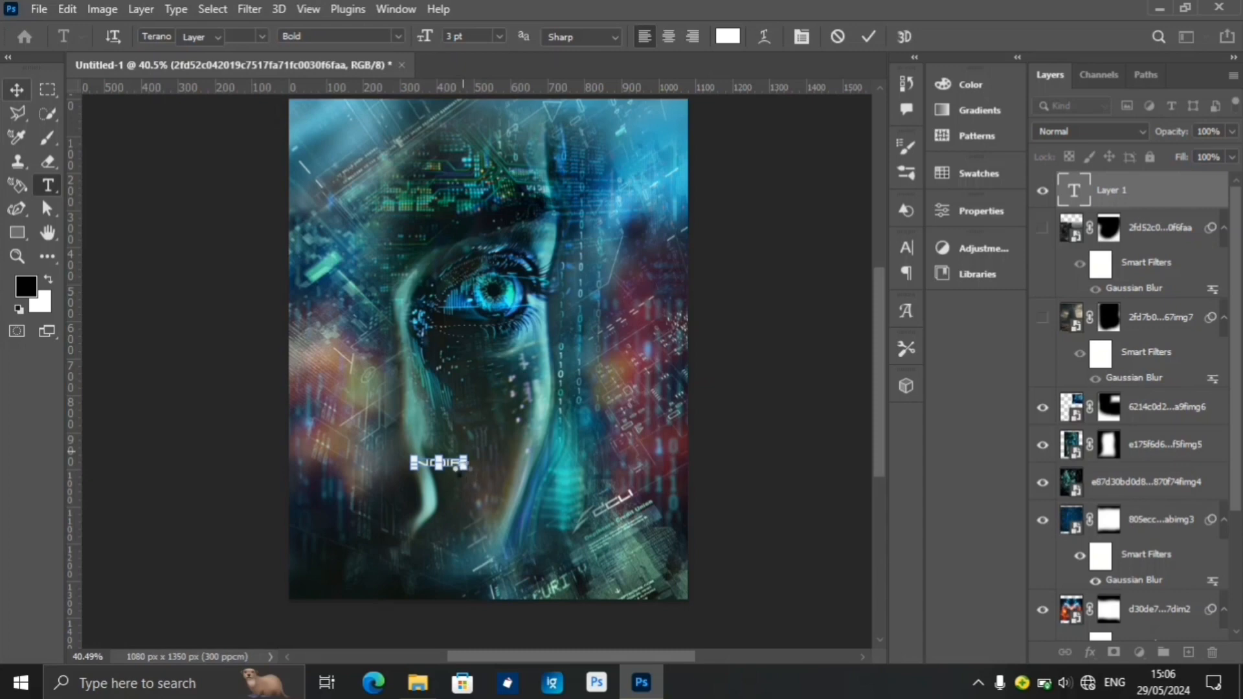
Enlarge the NOIR text to about 578% so it forms a wide title across the lower part of the face.
drag(463, 468, 679, 550)
drag(413, 459, 356, 427)
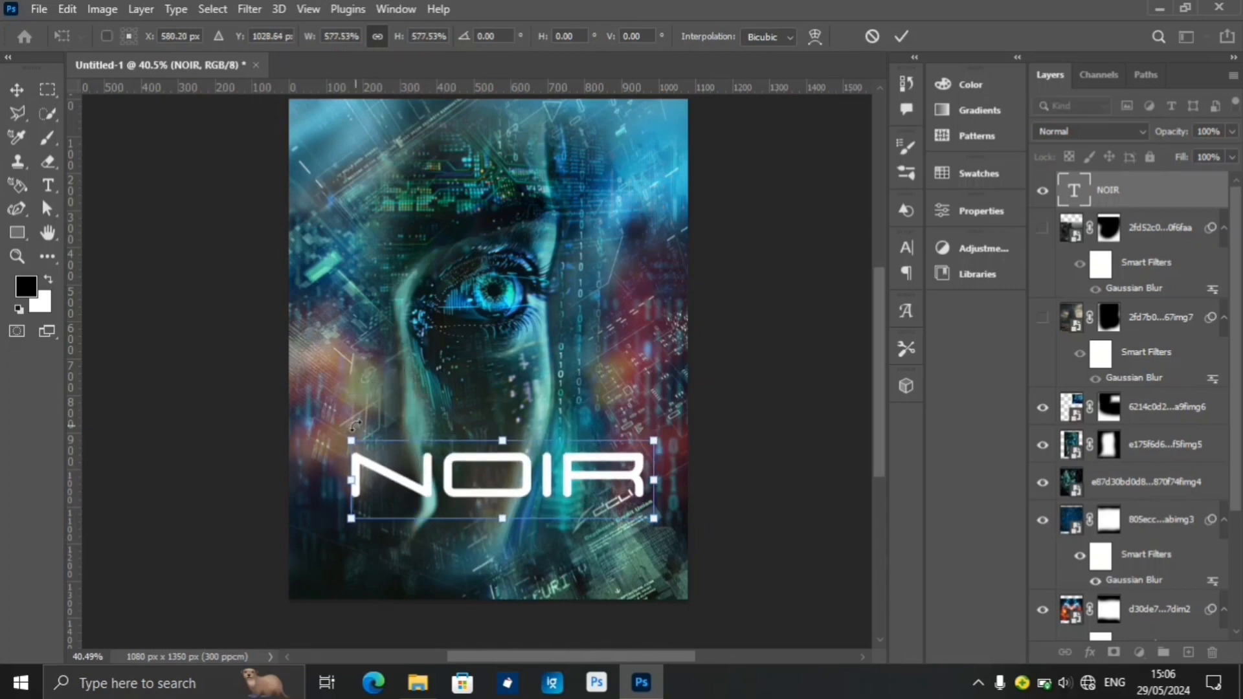
key(Return)
Duplicate the NOIR title, move the copy just above the original and change its text to "MACHINE".
key(ctrl+j)
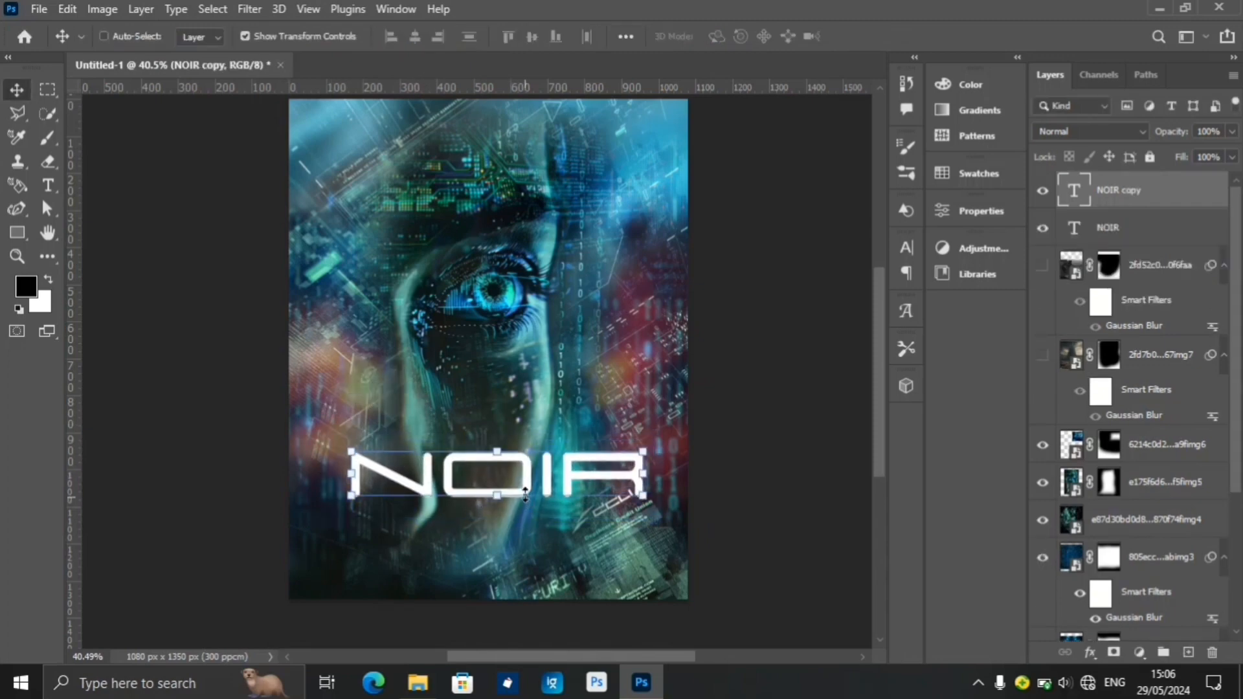
drag(518, 488, 522, 442)
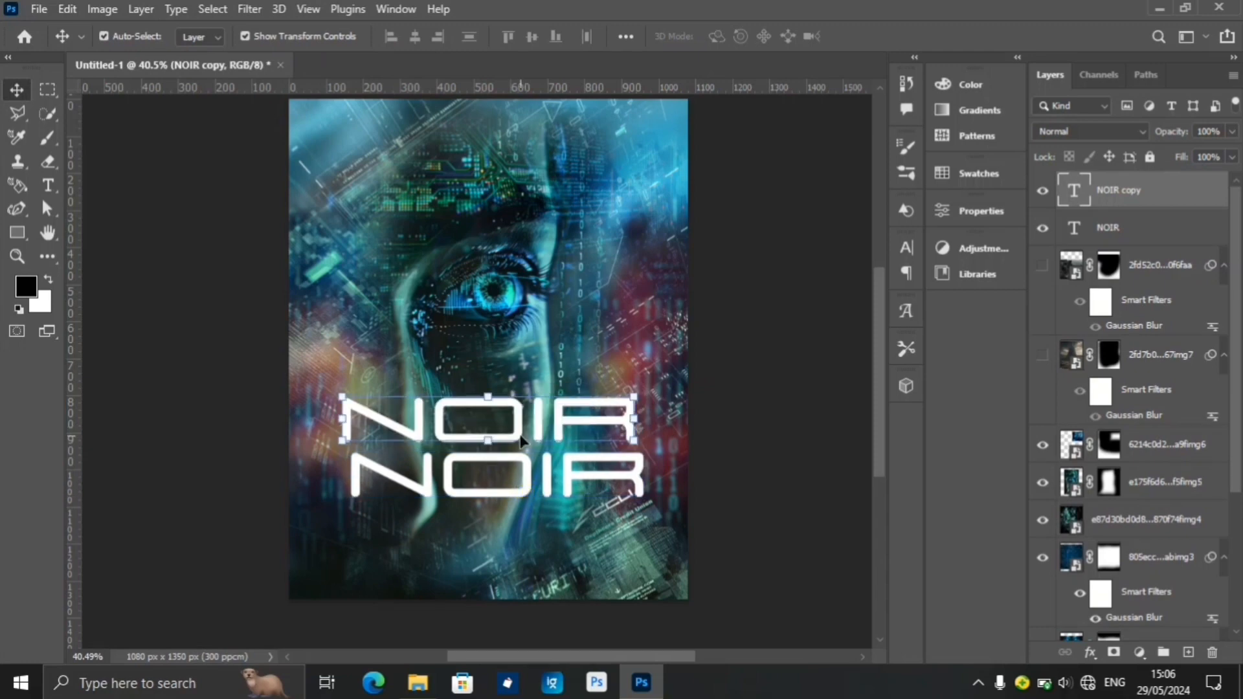
double_click(520, 432)
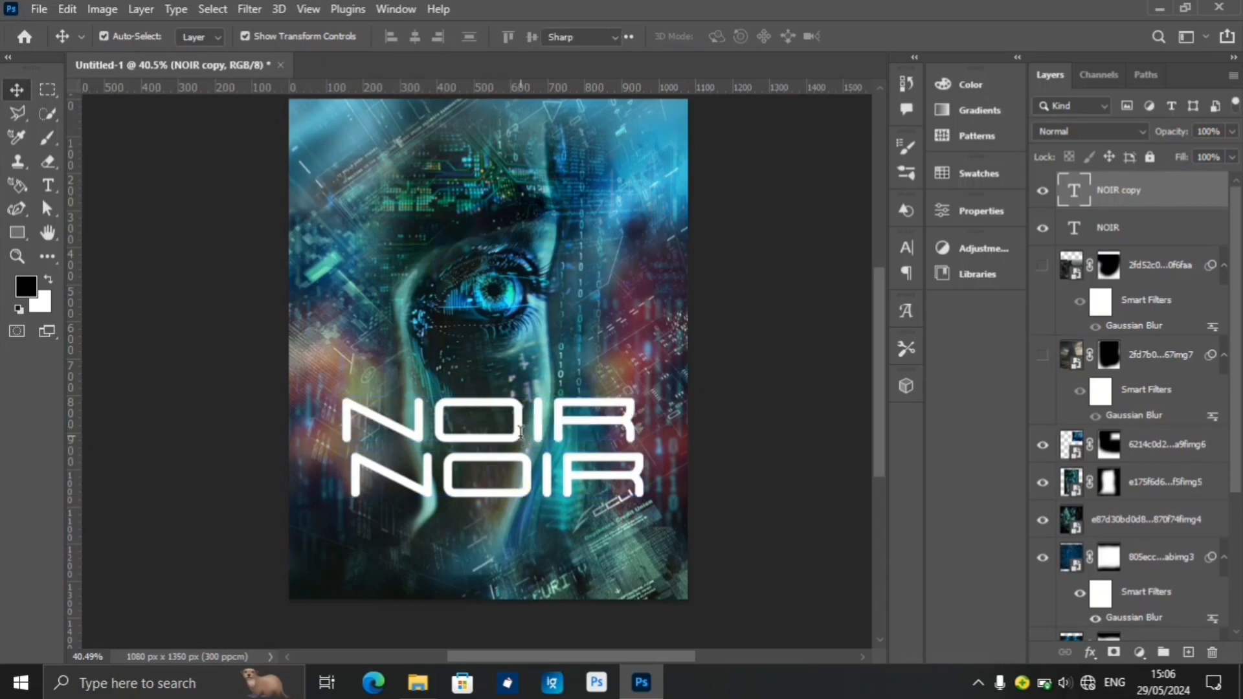
text(M)
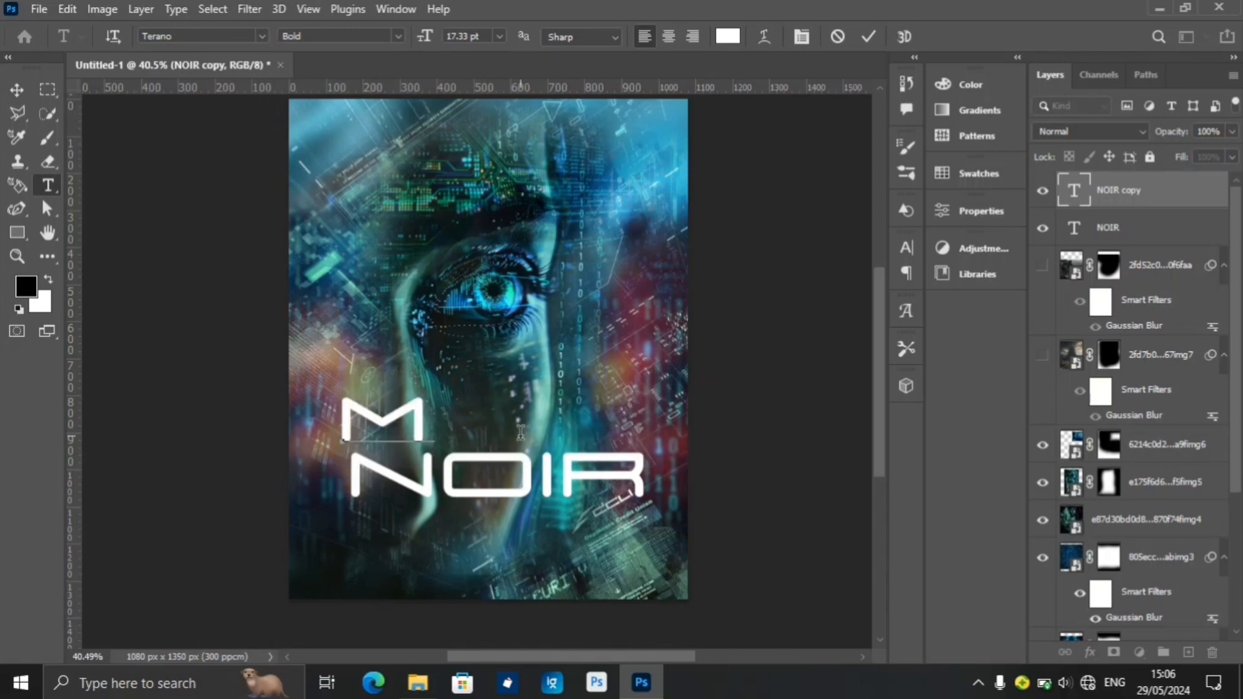
text(ACH)
click(17, 90)
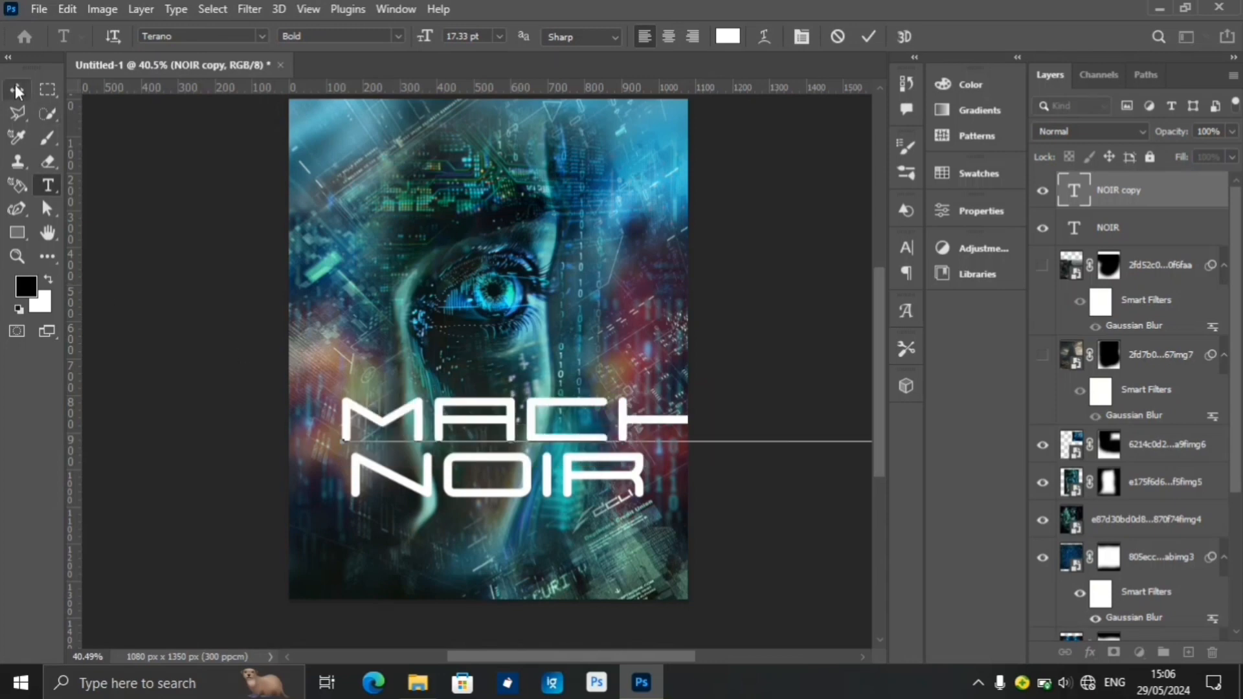
key(ctrl+Return)
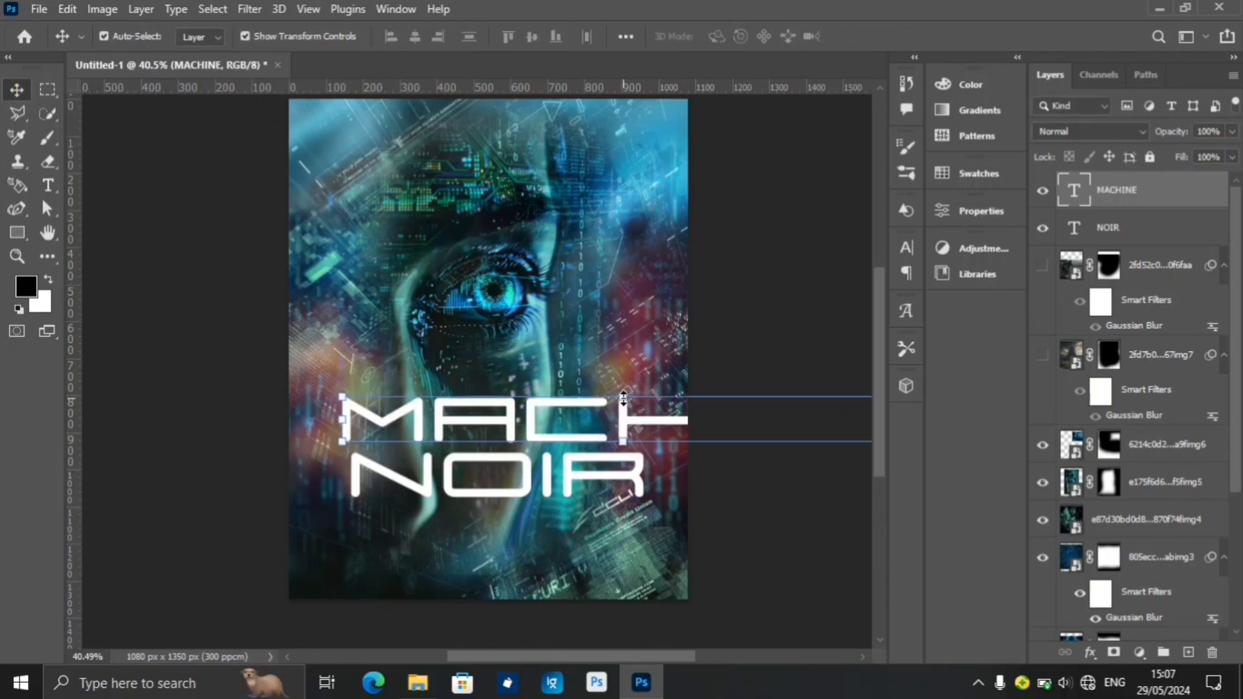
Scale the MACHINE text down to about 22% and position it centred just above the NOIR title.
key(ctrl+t)
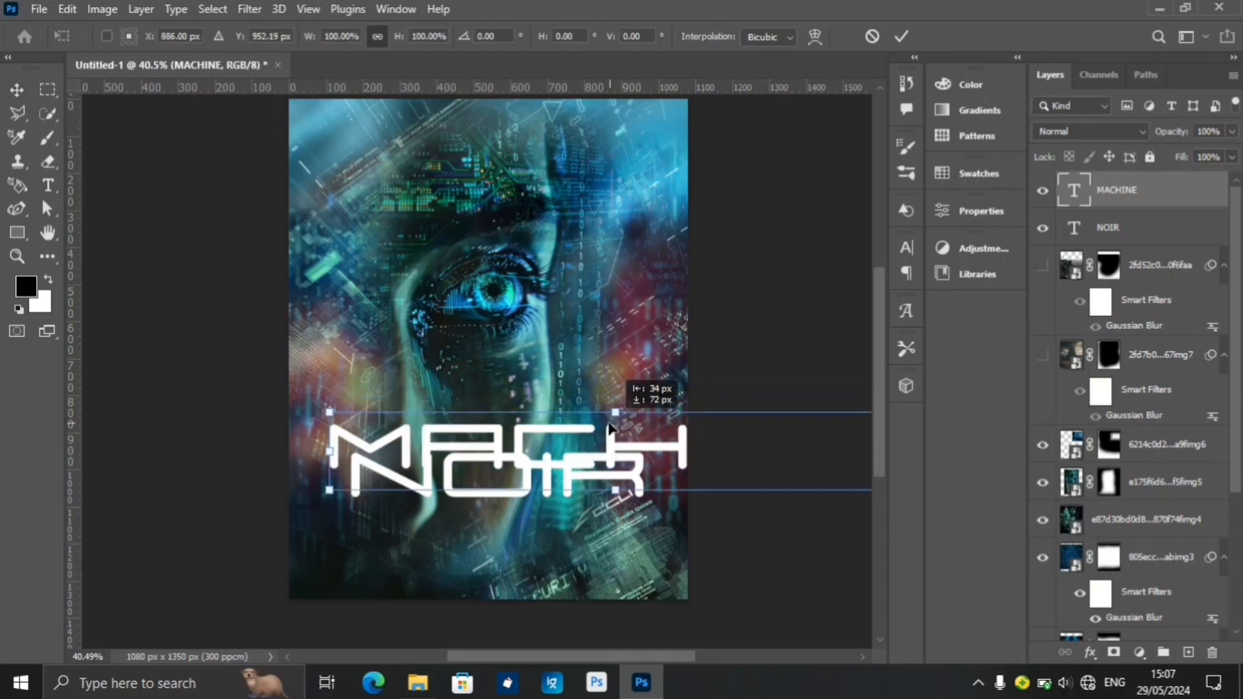
drag(612, 426, 528, 444)
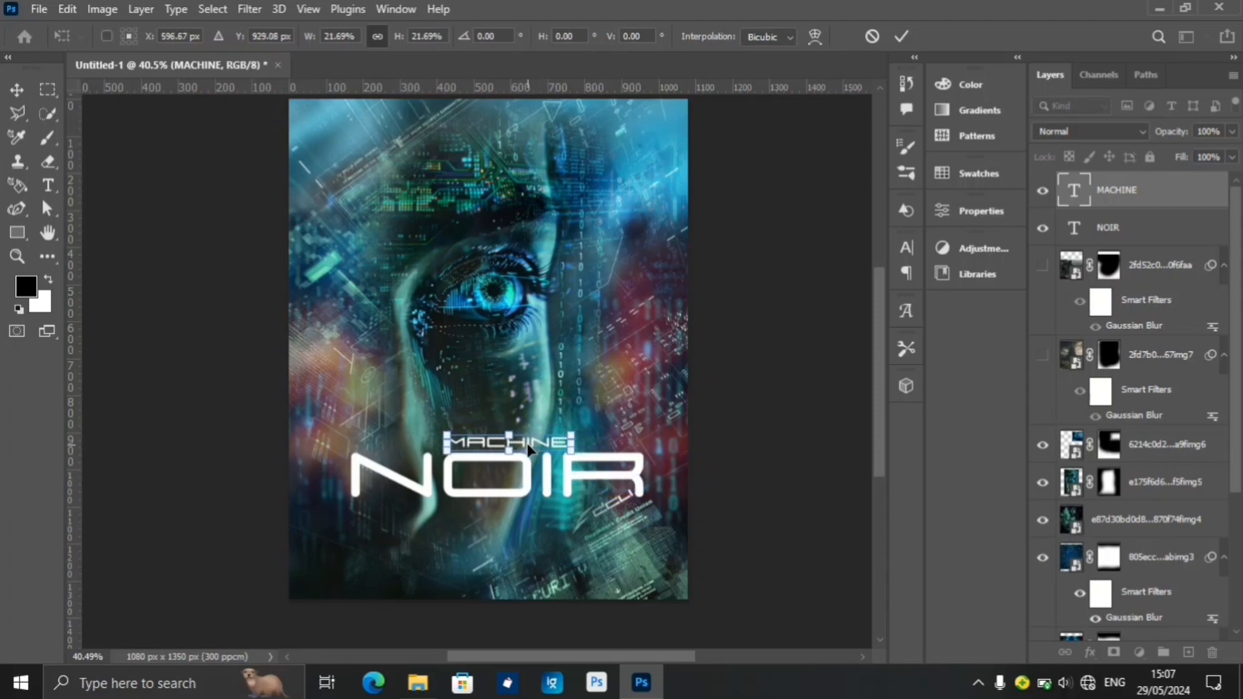
key(shift+Left)
key(Return)
Set the font of the MACHINE text to Montserrat, keeping the Bold style.
click(960, 214)
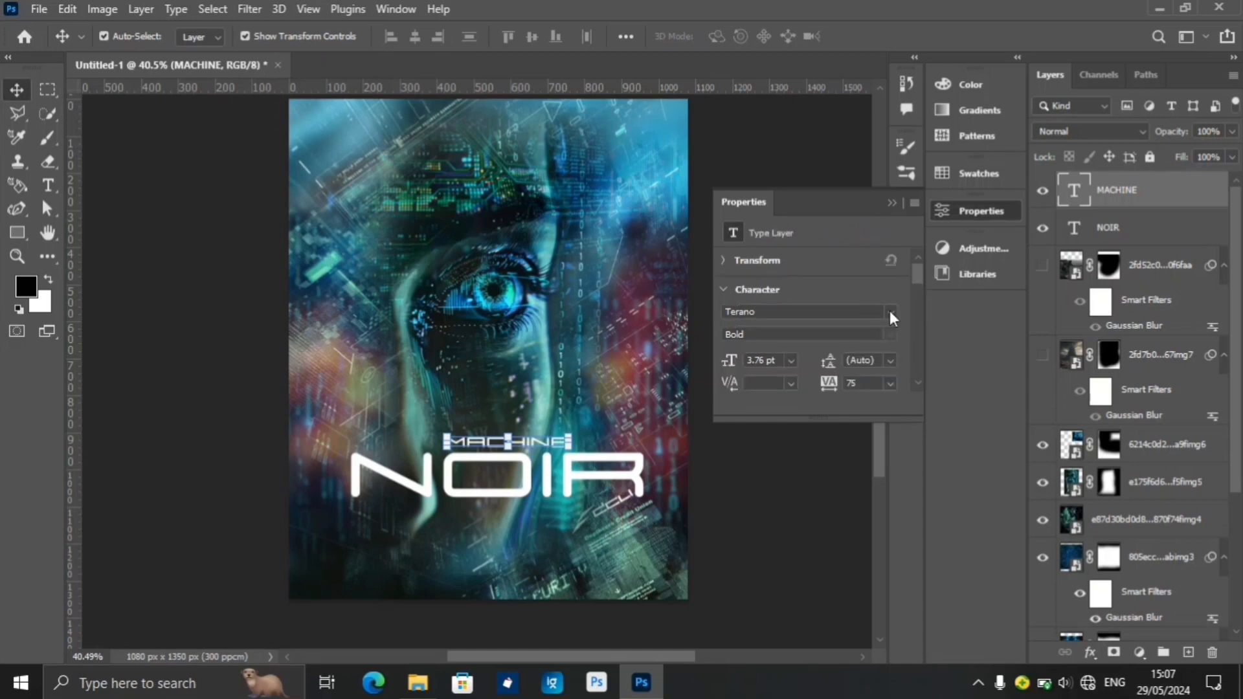
click(889, 311)
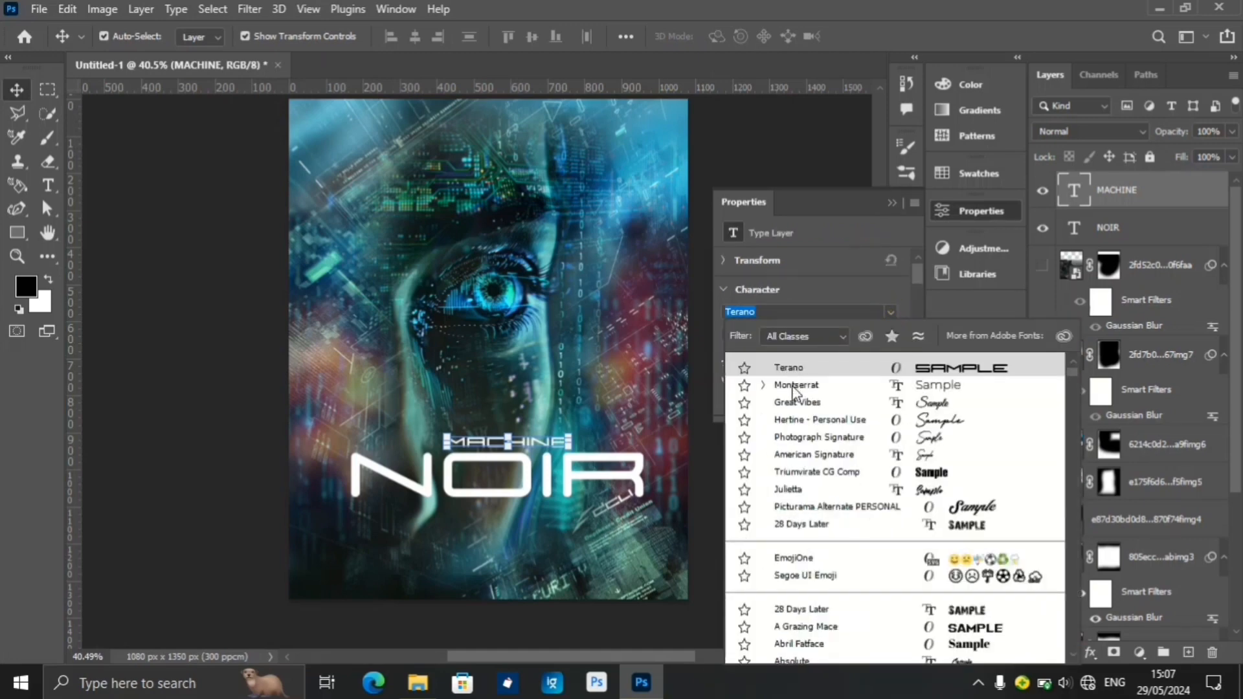
click(792, 387)
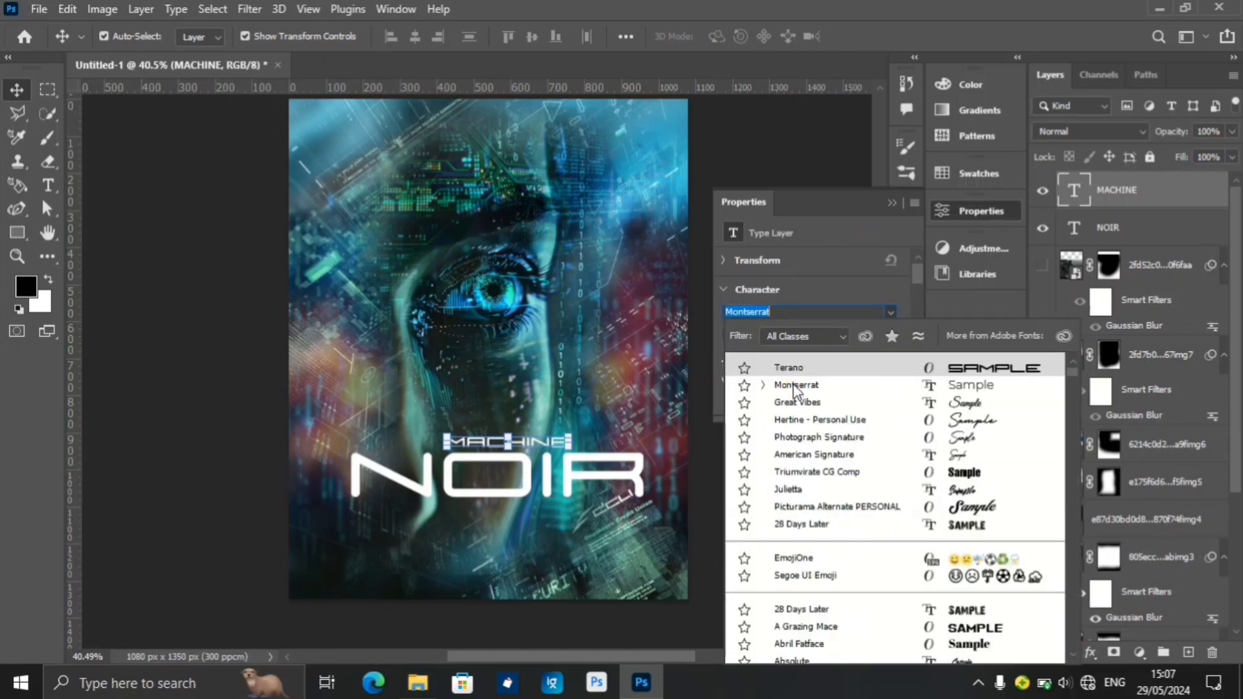
click(794, 387)
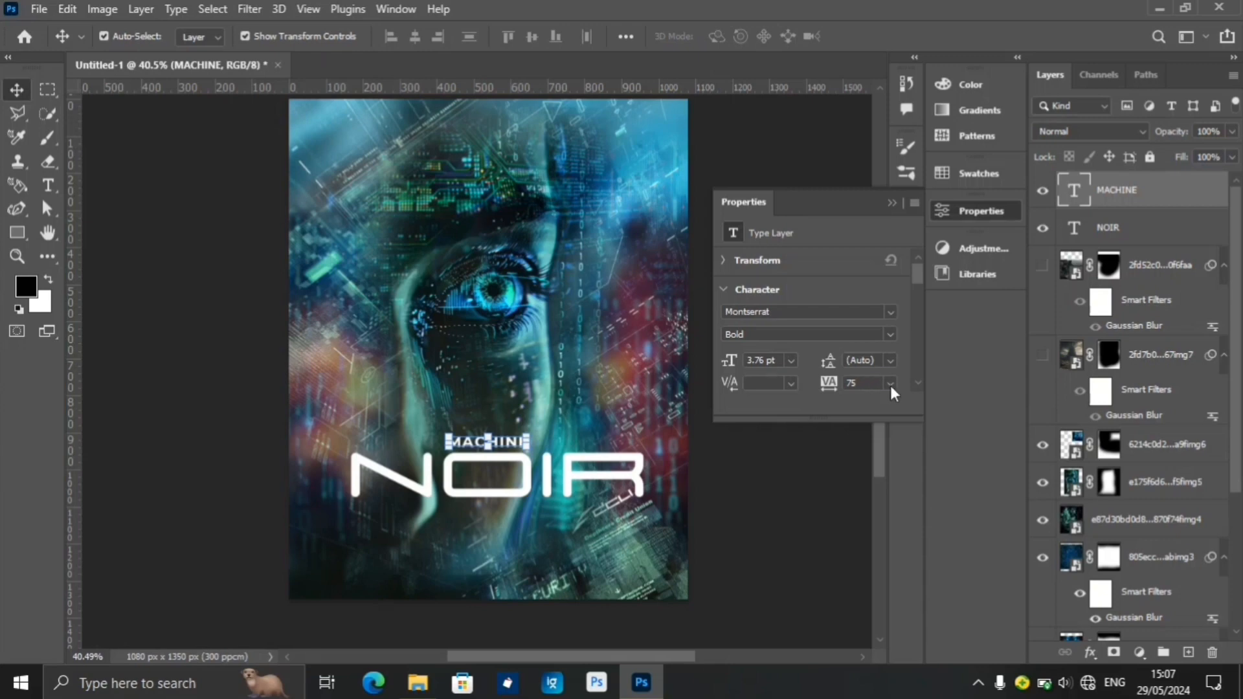
Set the MACHINE text's tracking to 200 and its font style to Medium.
click(890, 383)
click(882, 599)
click(890, 334)
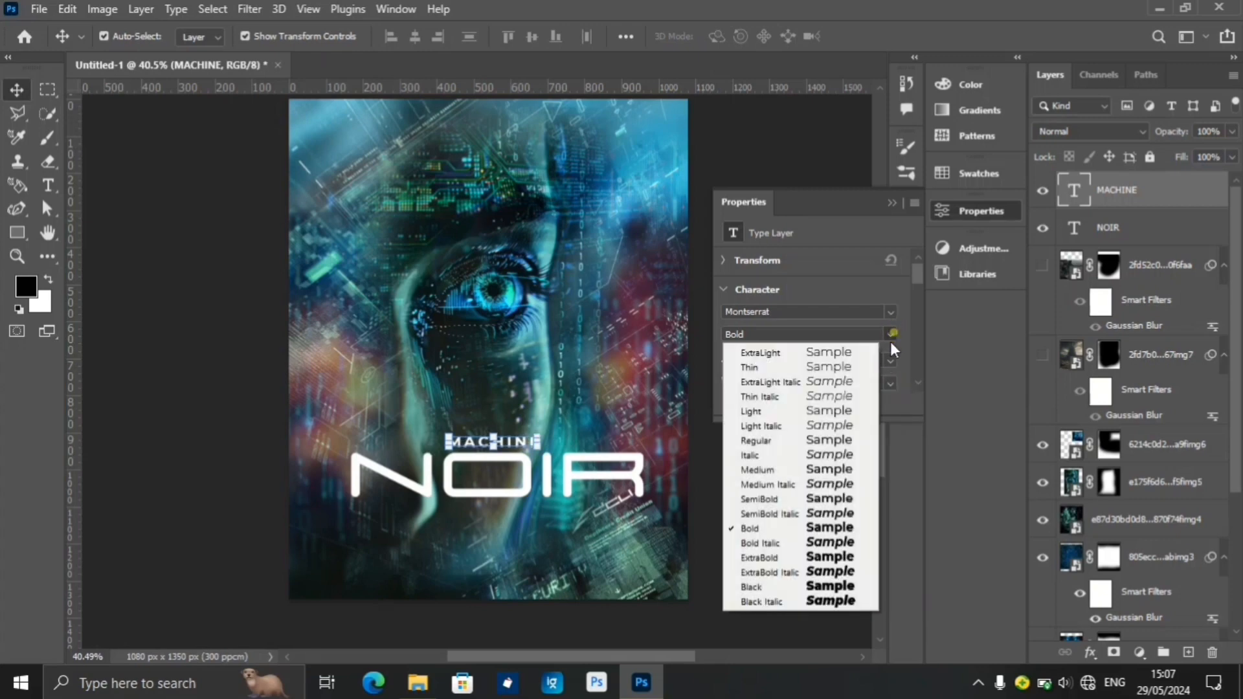
click(788, 476)
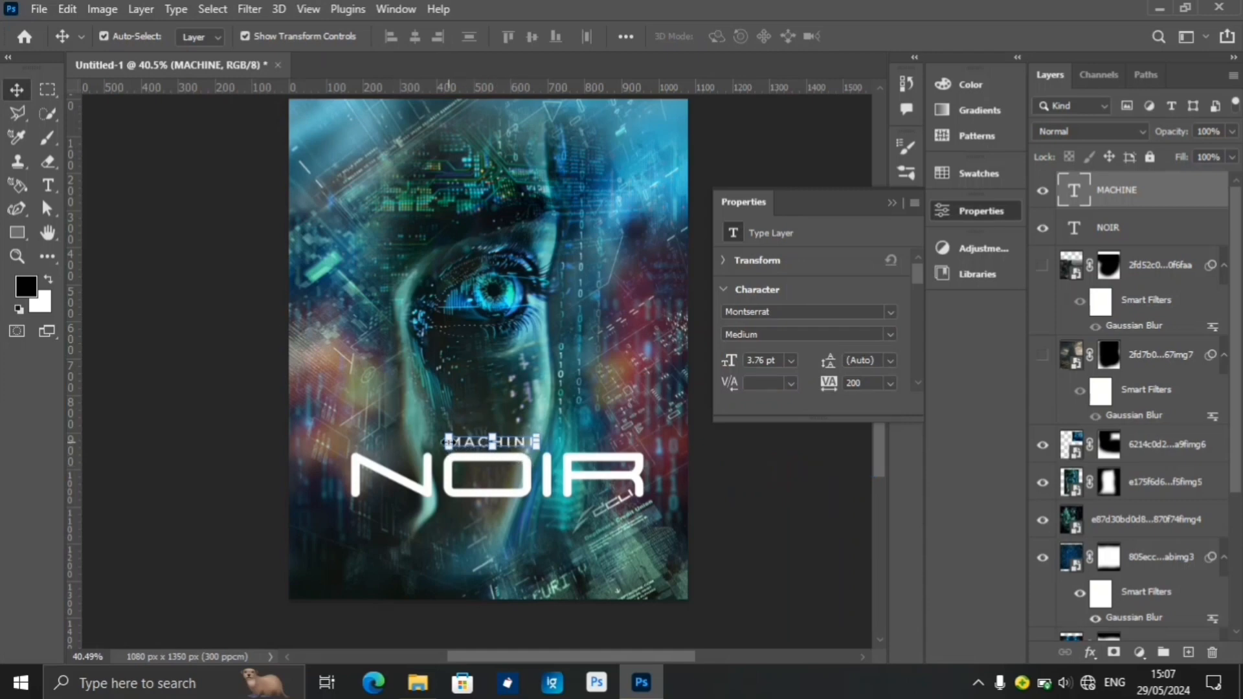
Scale the MACHINE text to about 95% and centre it horizontally over the NOIR title.
drag(448, 442, 454, 442)
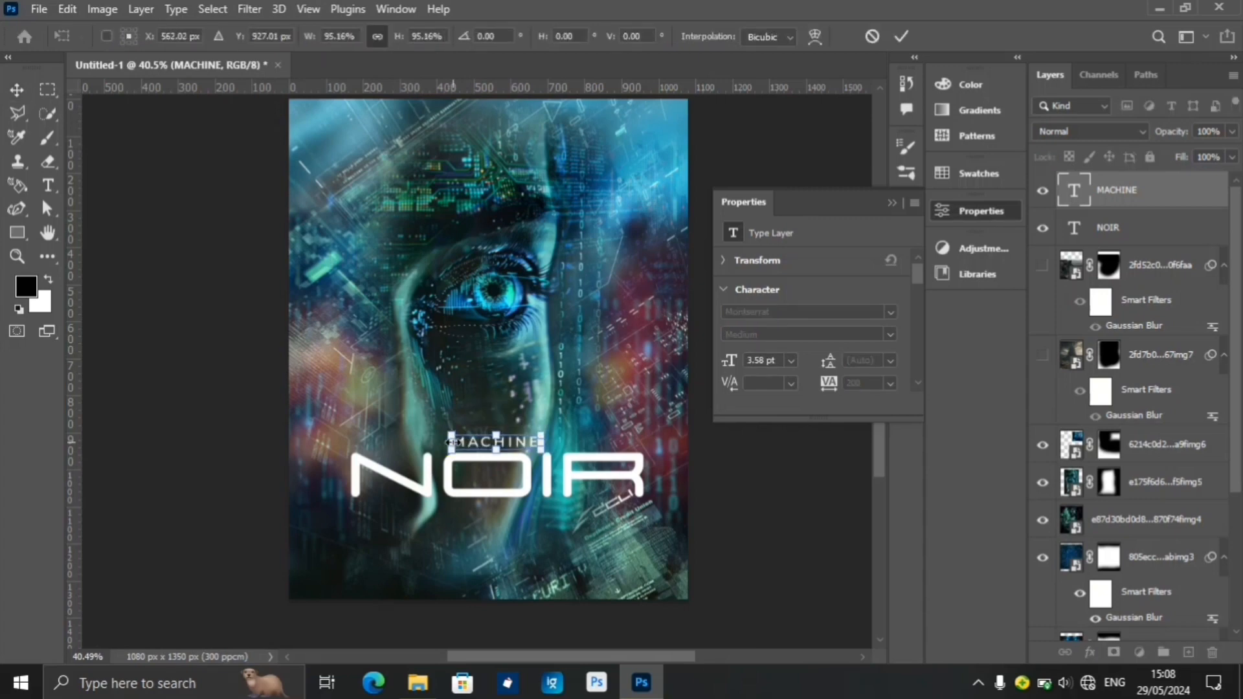
key(Return)
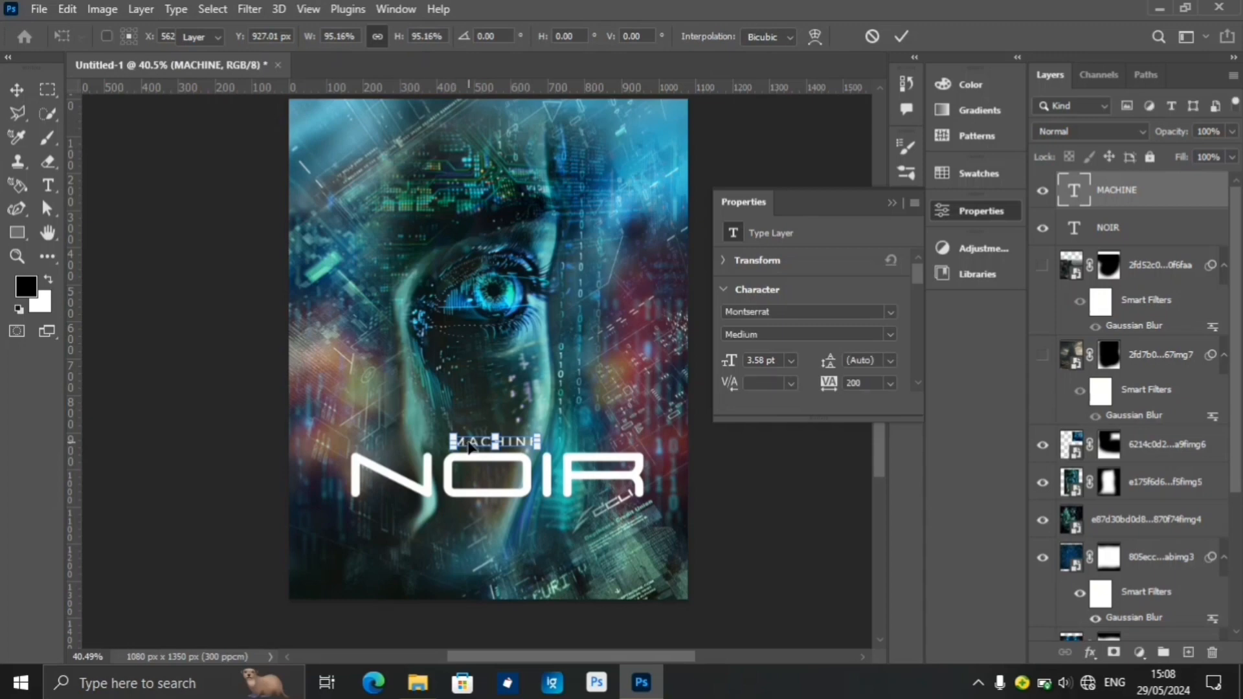
ctrl+click(1149, 240)
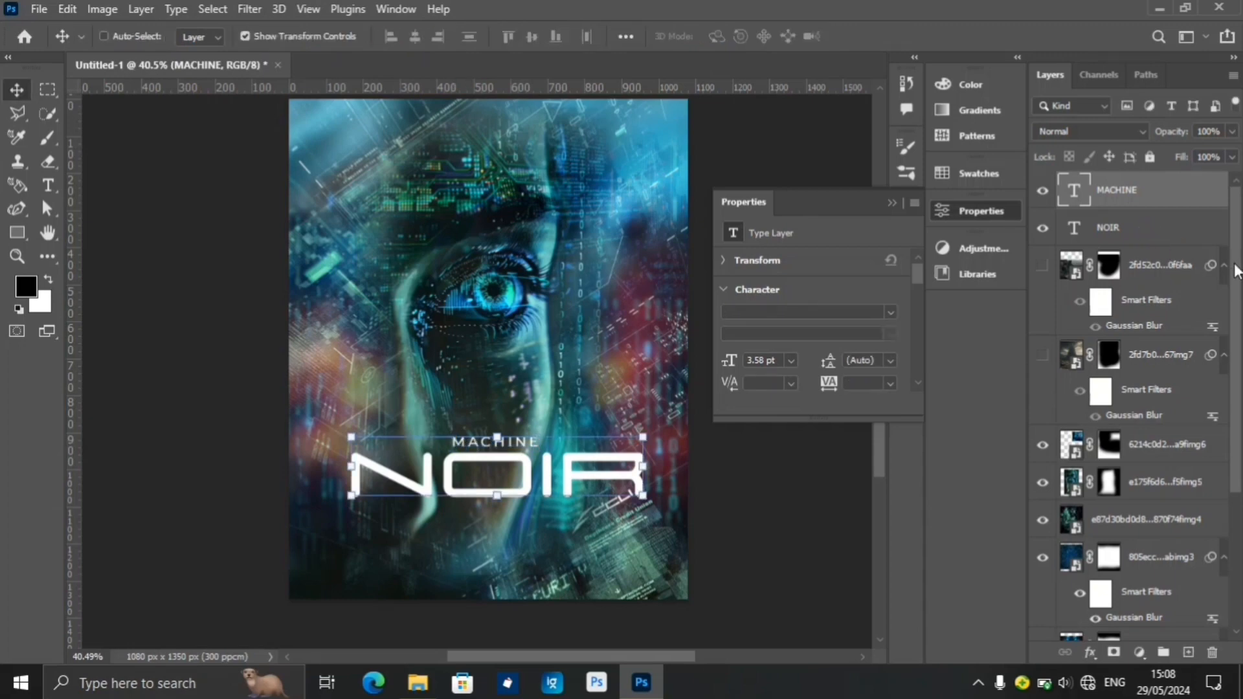
drag(1236, 271, 1238, 489)
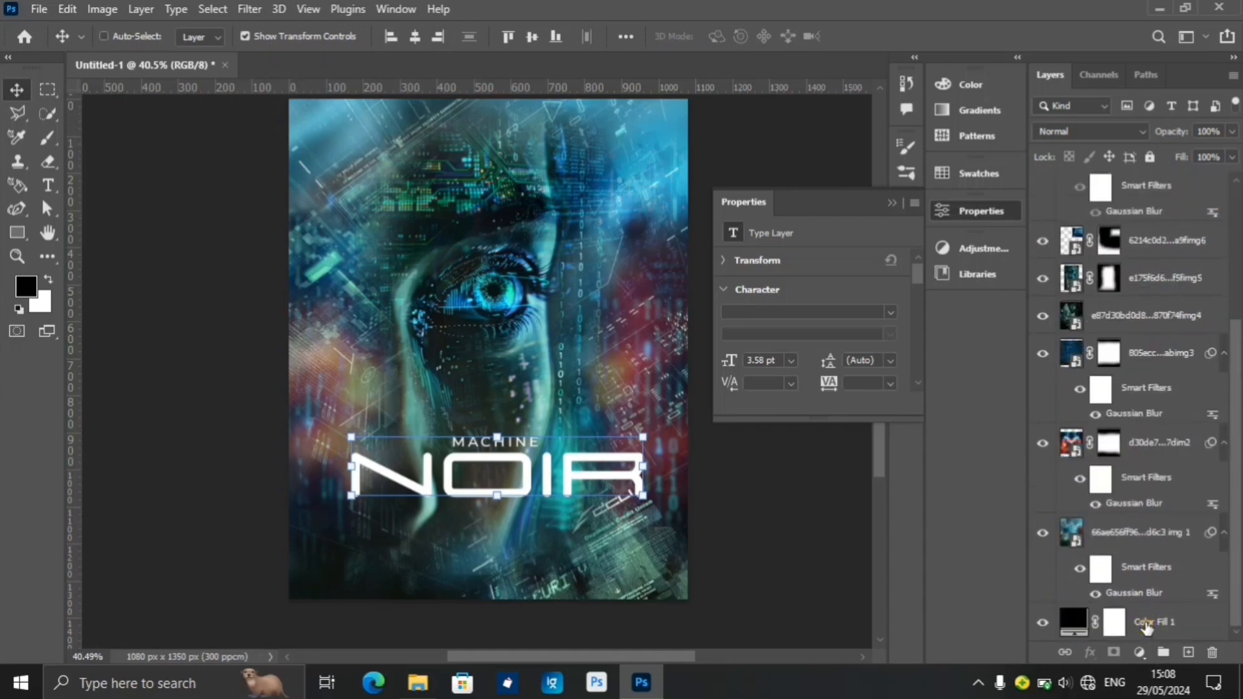
ctrl+click(1146, 626)
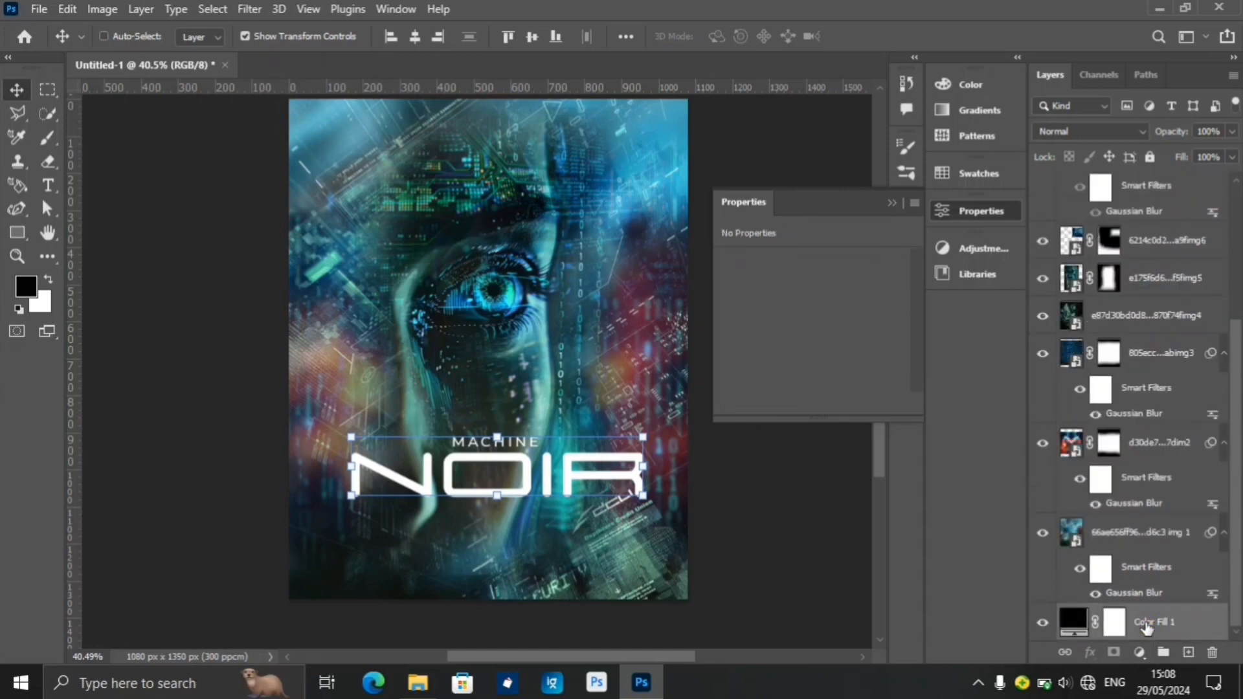
click(416, 37)
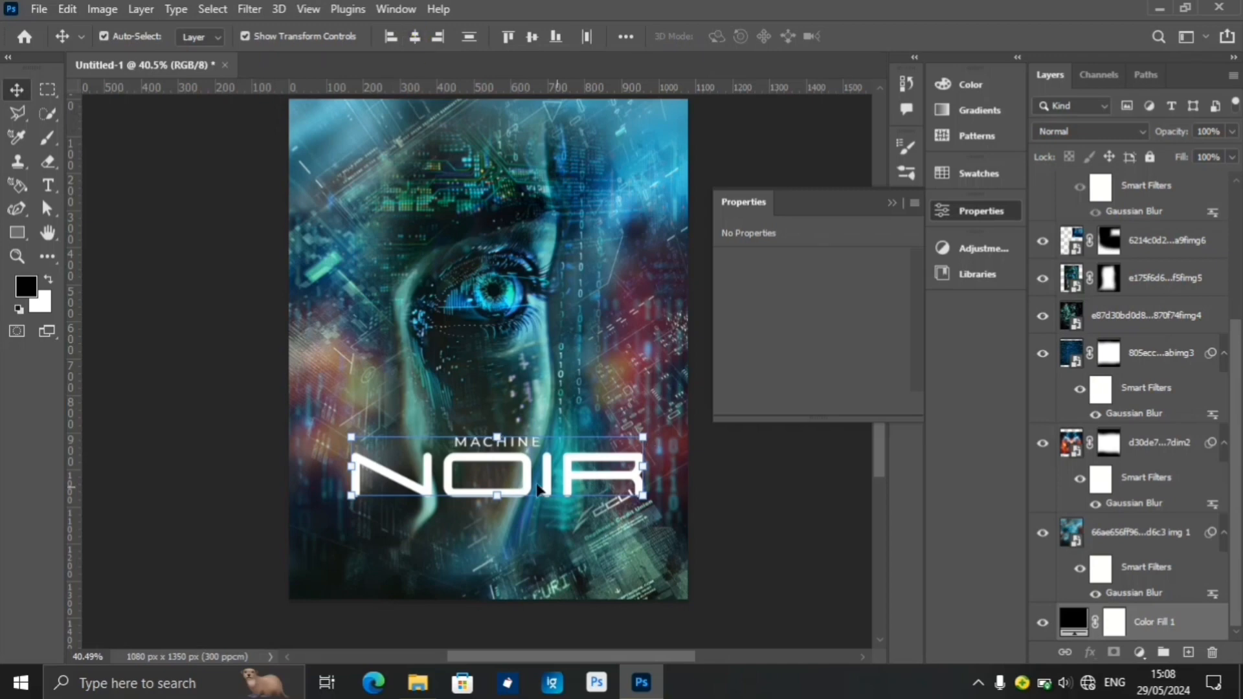
Move the MACHINE and NOIR texts together lower on the canvas, enlarge the pair to about 114% and keep it near the horizontal centre.
drag(531, 477, 517, 508)
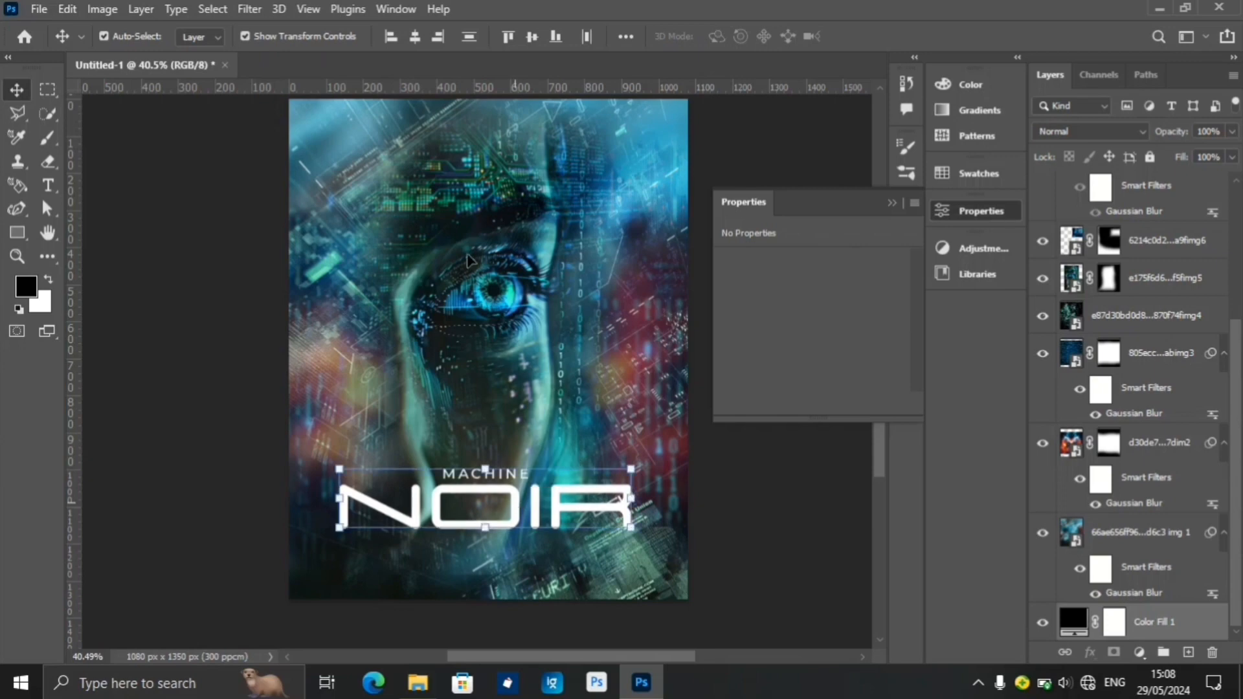
click(413, 37)
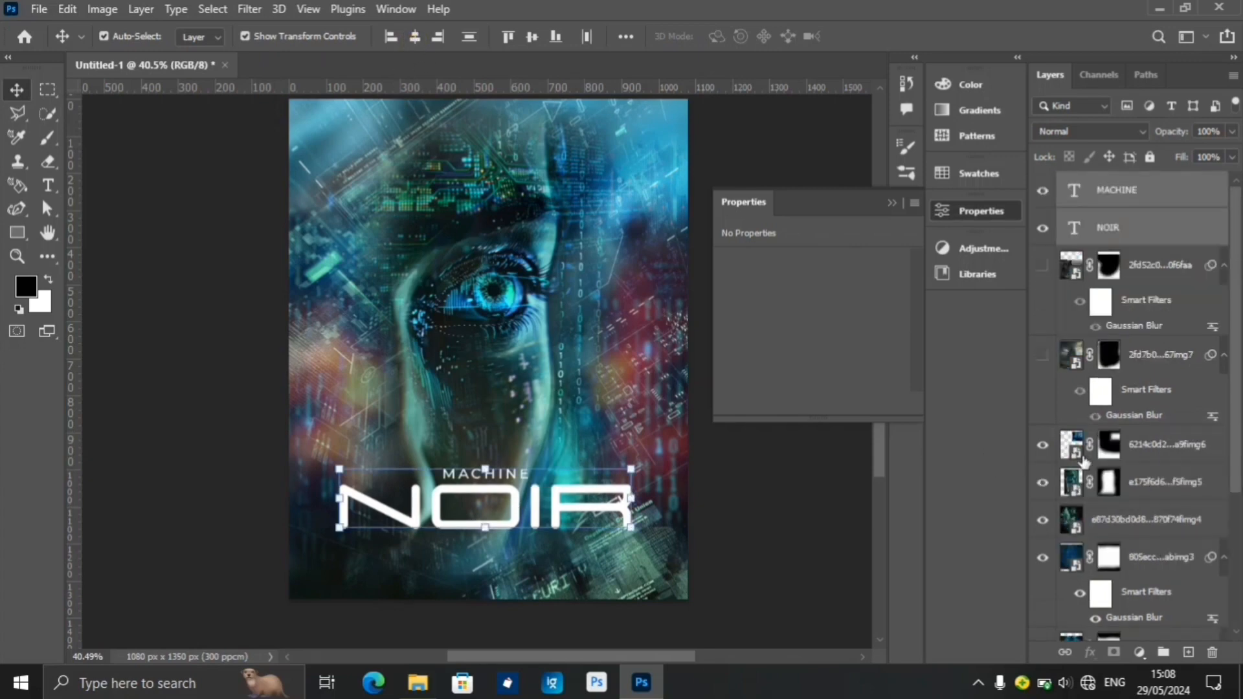
drag(1234, 421, 1234, 472)
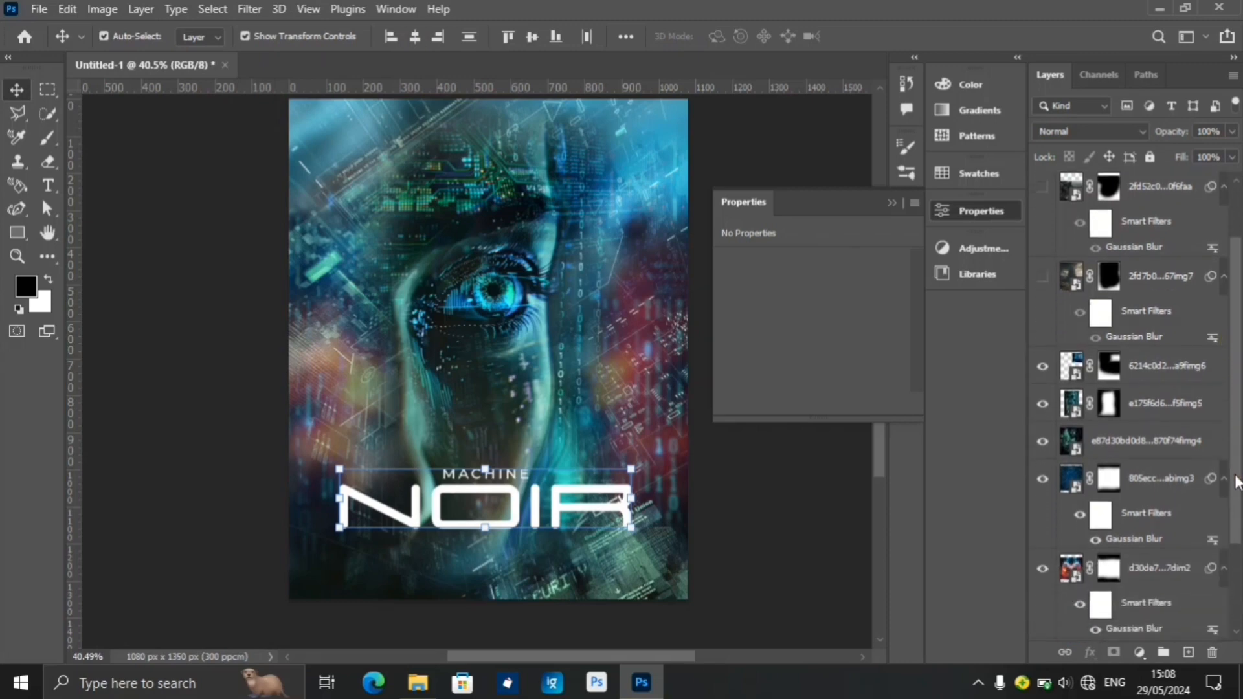
drag(337, 467, 300, 440)
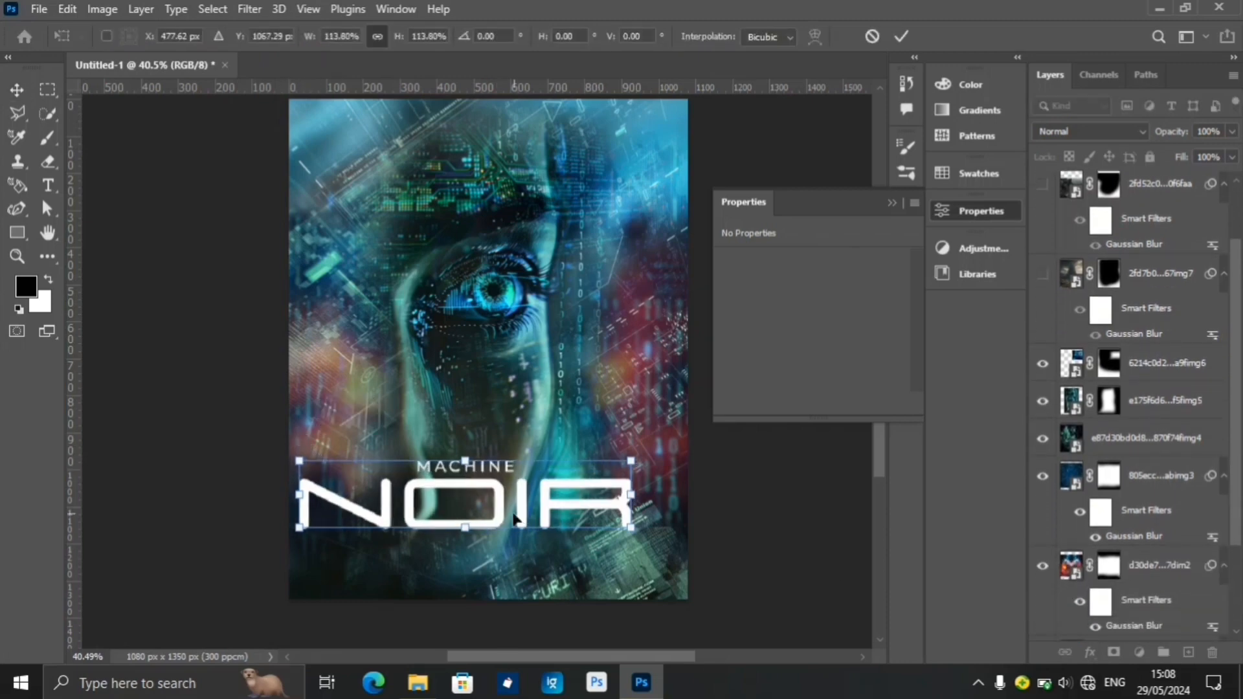
drag(500, 516, 519, 517)
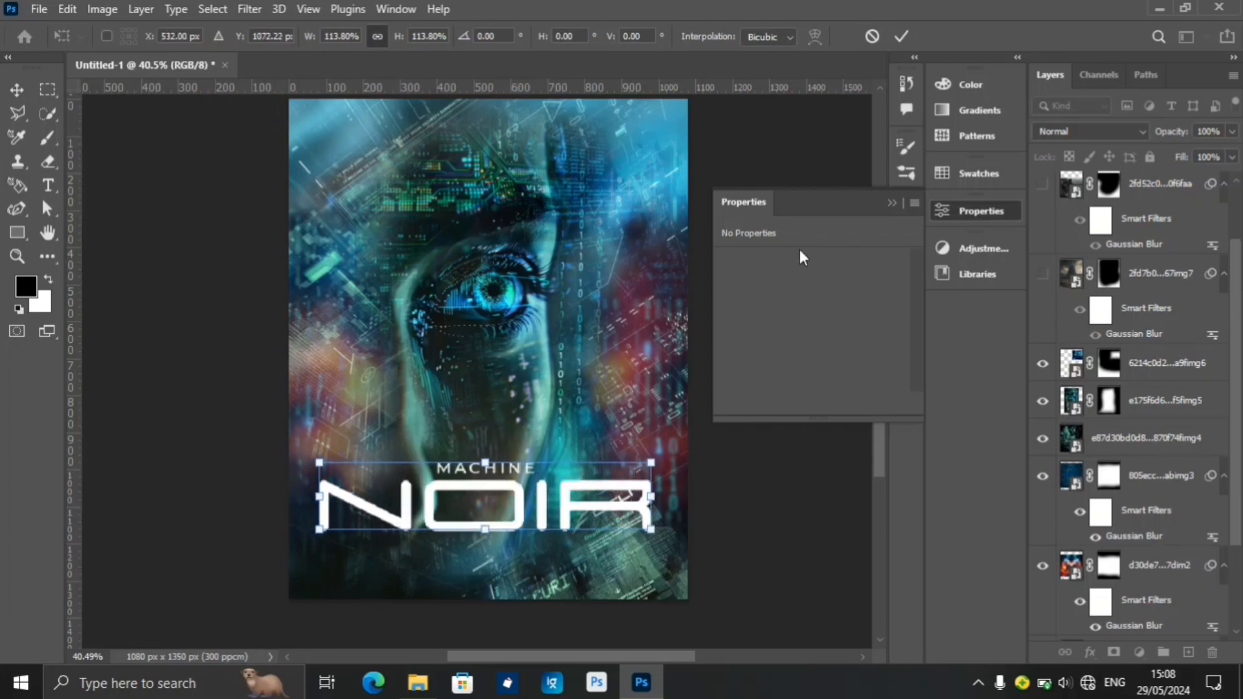
key(Return)
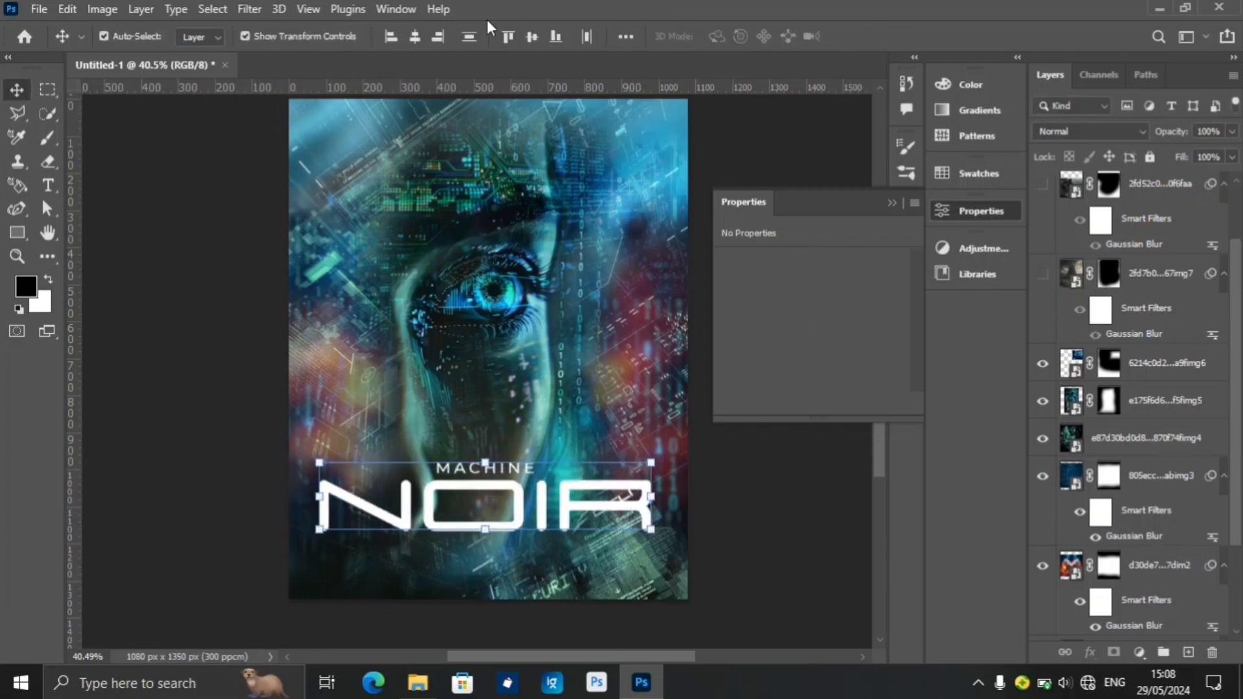
Align the horizontal centres of the MACHINE and NOIR texts with each other and deselect both layers.
click(439, 37)
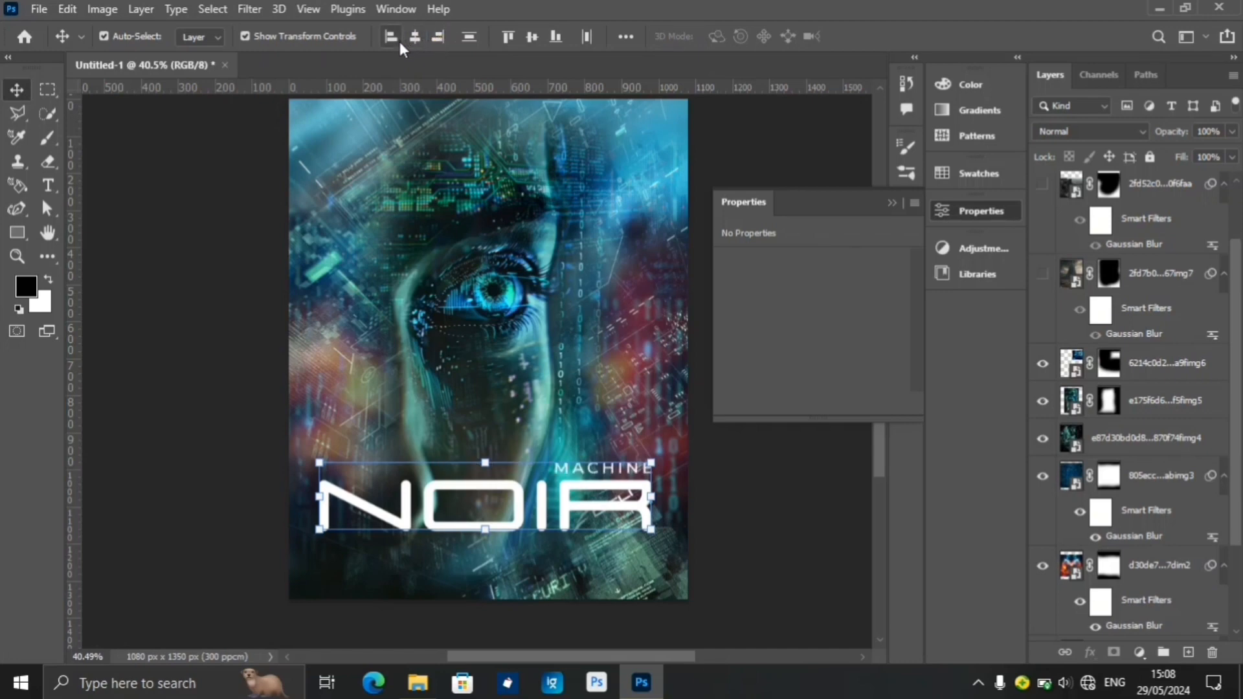
click(415, 43)
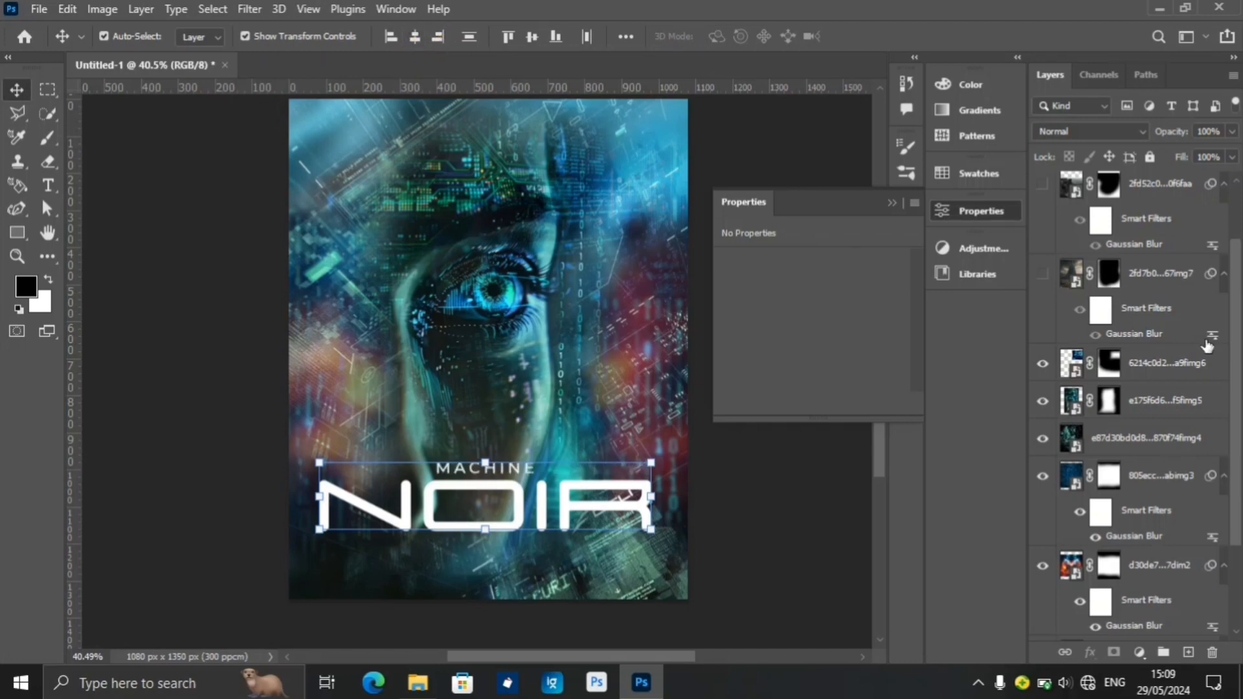
drag(1233, 301, 1224, 233)
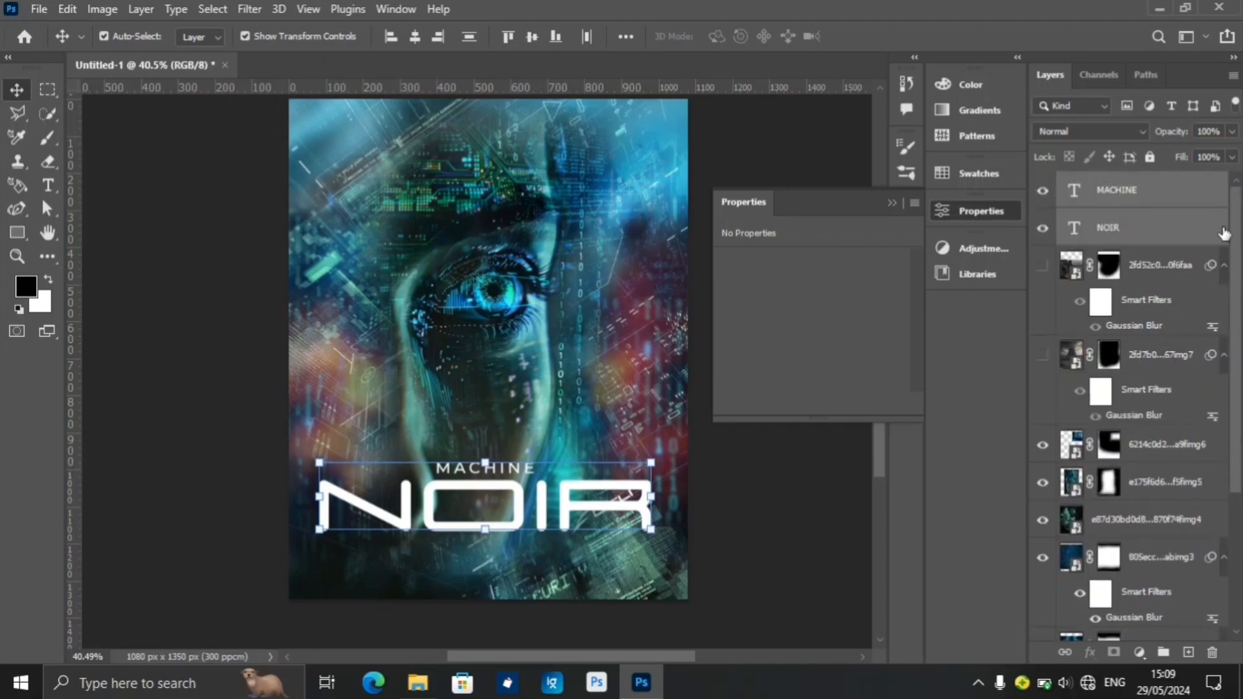
click(838, 495)
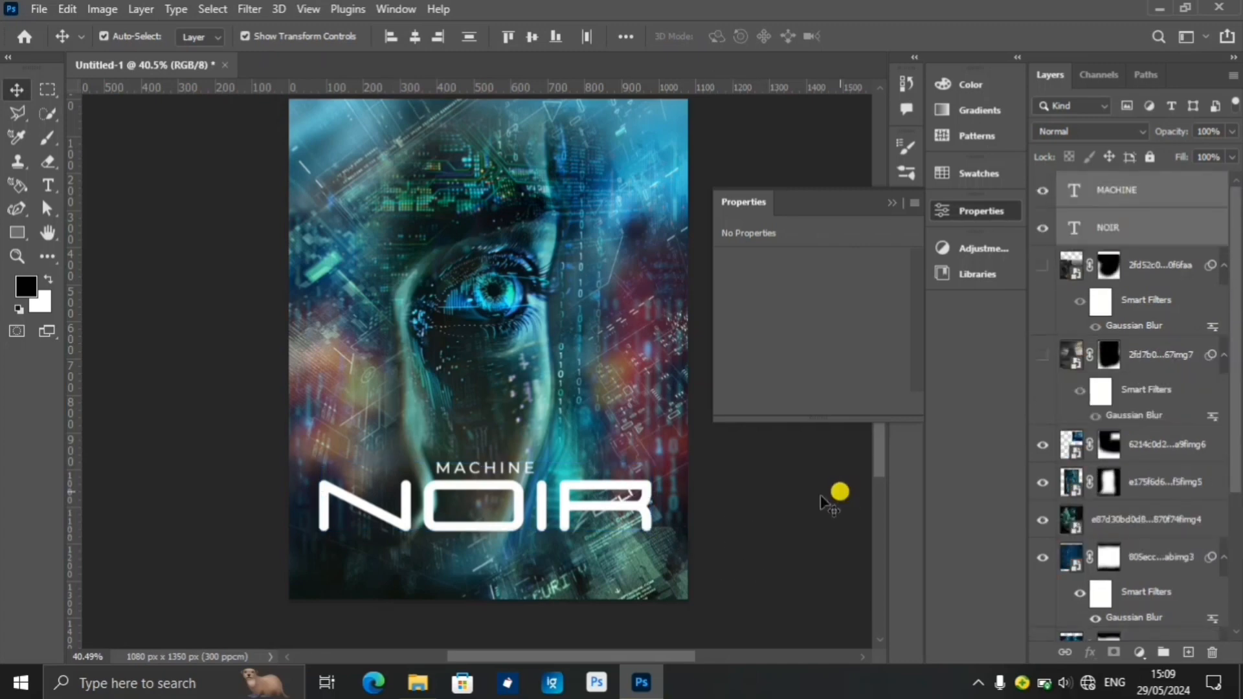
Place the credits image 6c8c0beca827dc570918d82671d8fbd3 as an embedded object and move it down to the lower edge area of the flyer.
click(40, 10)
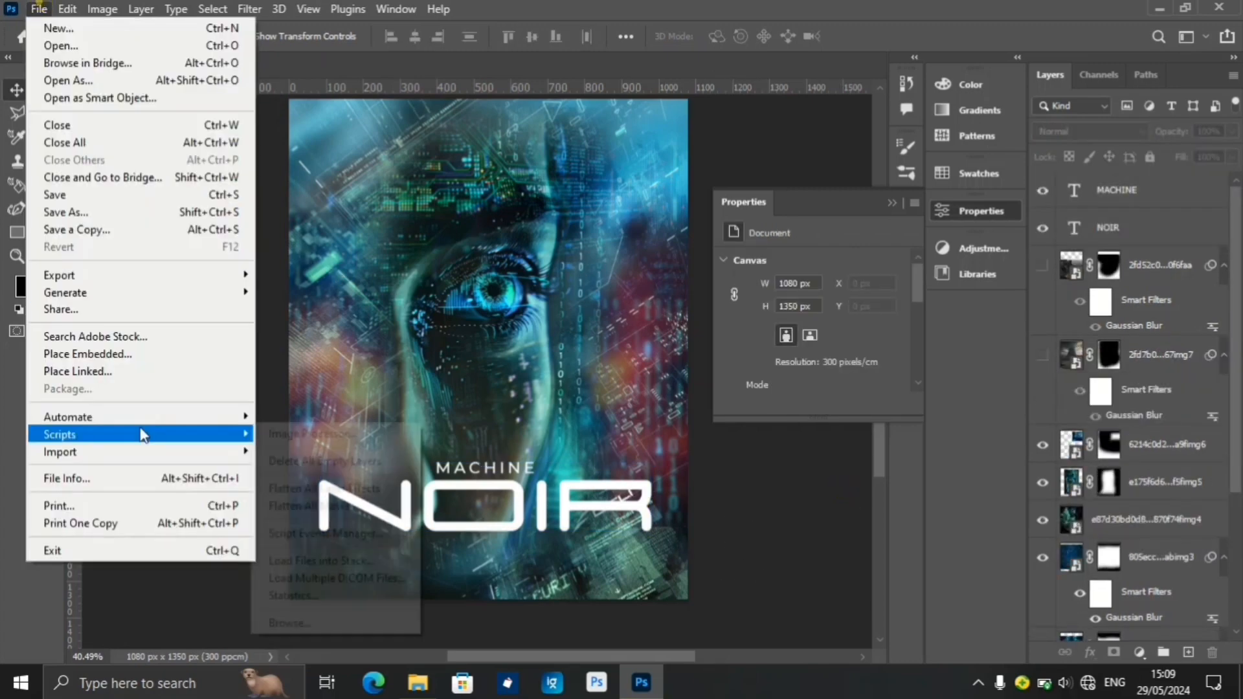
click(134, 352)
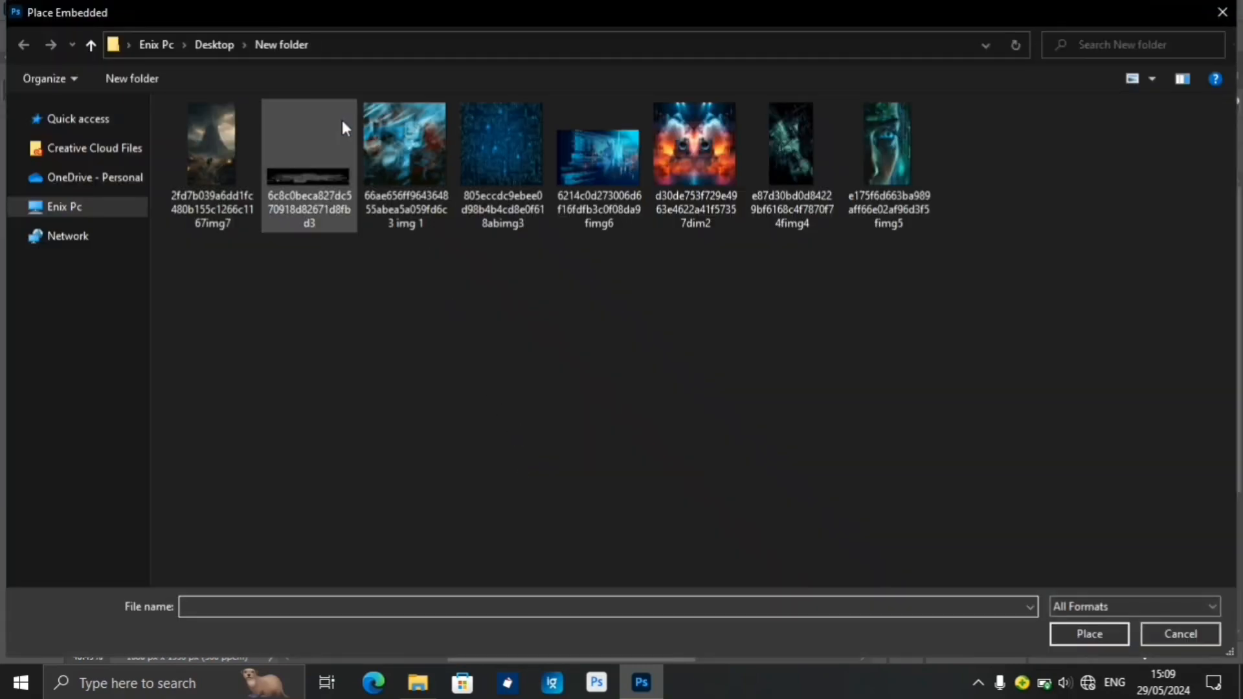
click(341, 118)
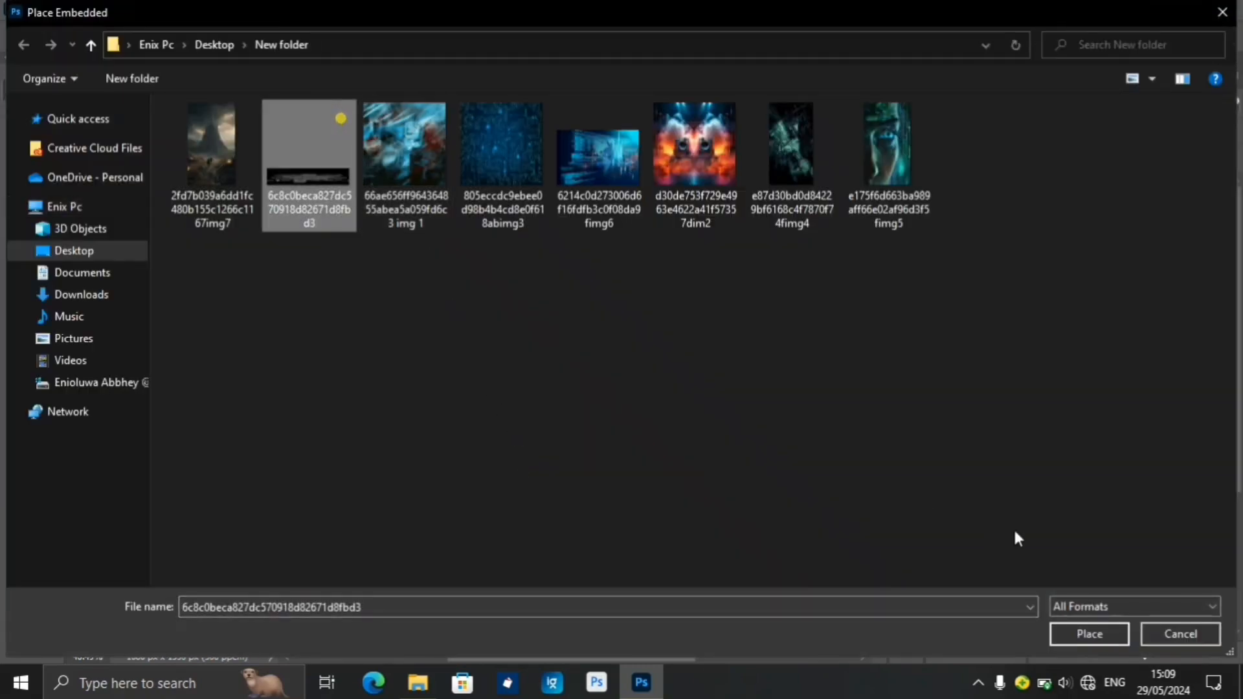
click(1062, 633)
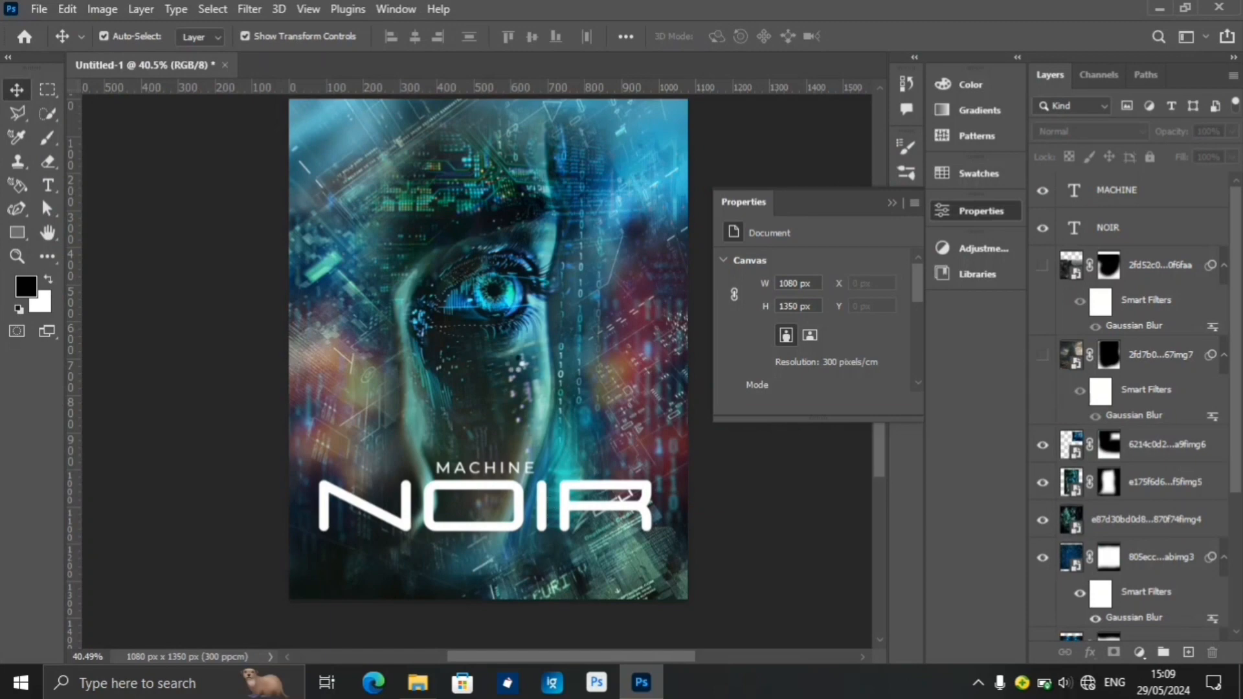
drag(499, 350, 499, 556)
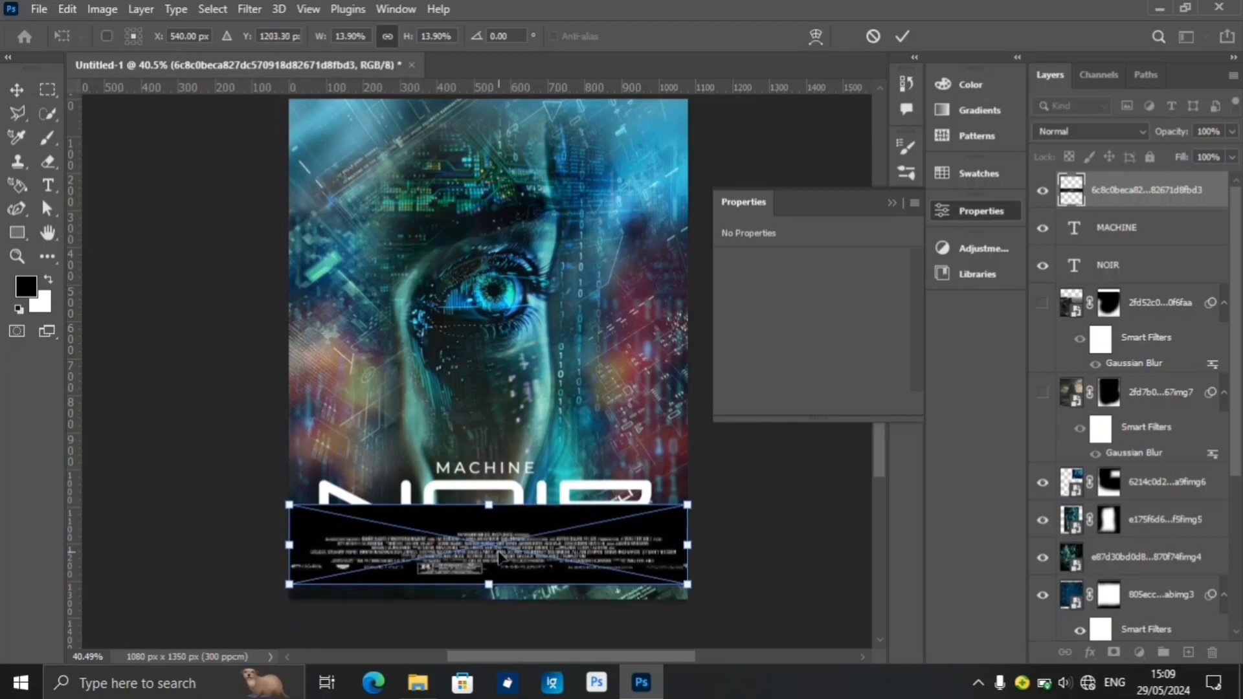
Shrink the credits image to about 920 × 184 px, centred below the NOIR title, and set its blending mode to Lighten.
drag(490, 507, 488, 514)
key(Return)
click(1113, 131)
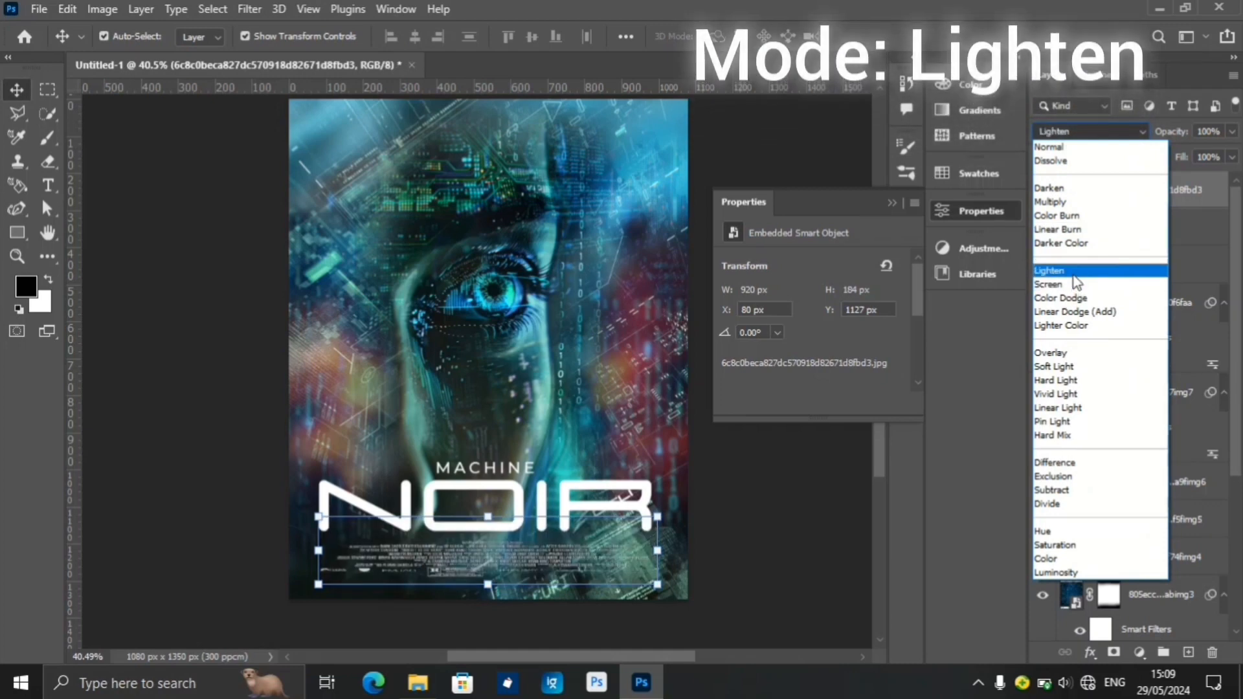
click(1073, 272)
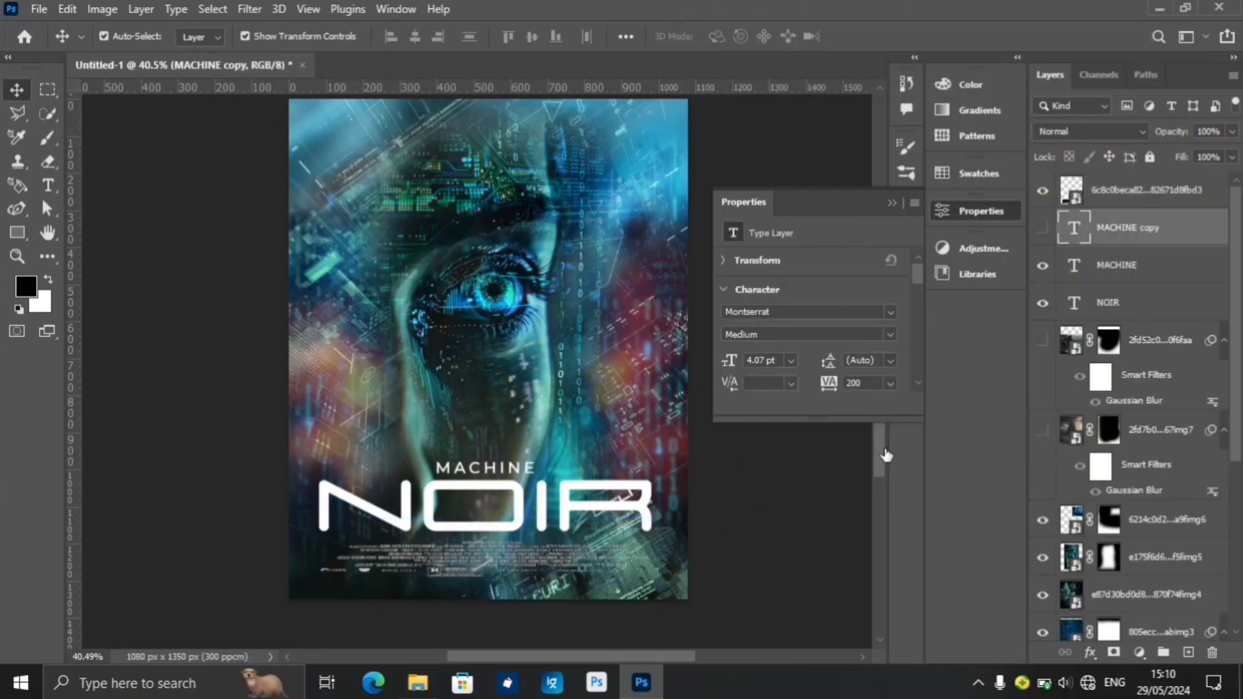
Fit the whole flyer in view and zoom in and out to examine the finished composition.
mouse_move(884, 454)
mouse_down()
mouse_move(879, 423)
mouse_move(882, 452)
mouse_up()
key(z)
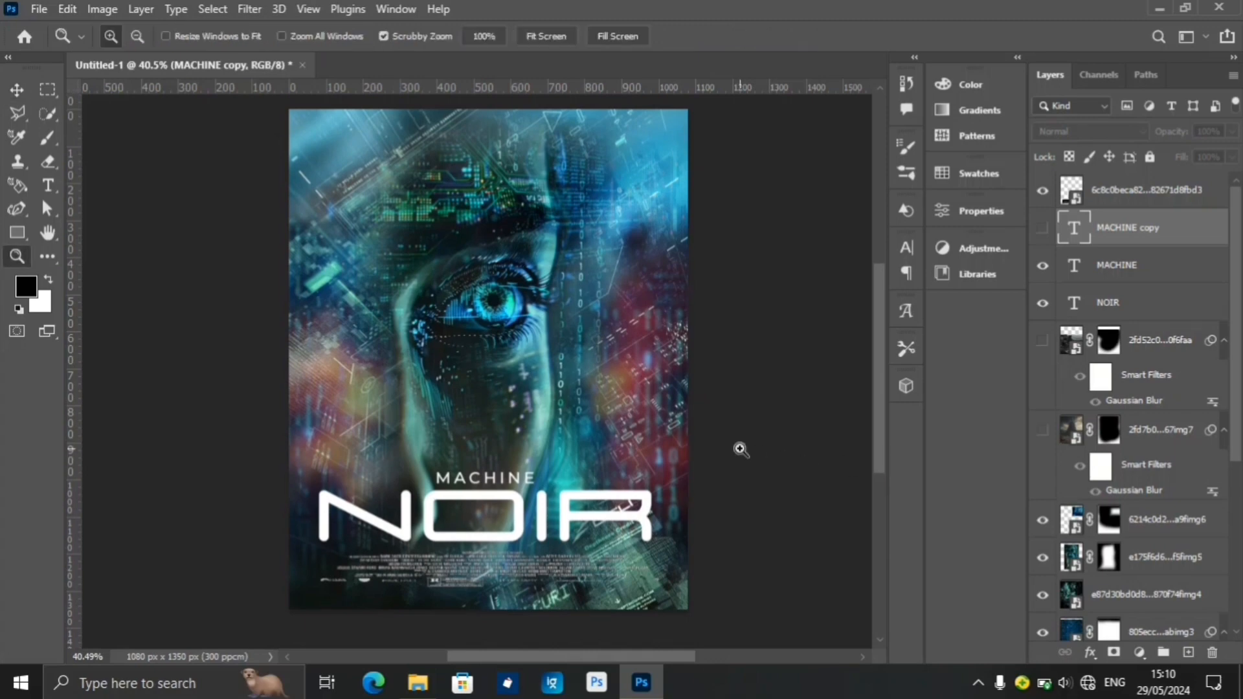
right_click(743, 451)
right_click(560, 405)
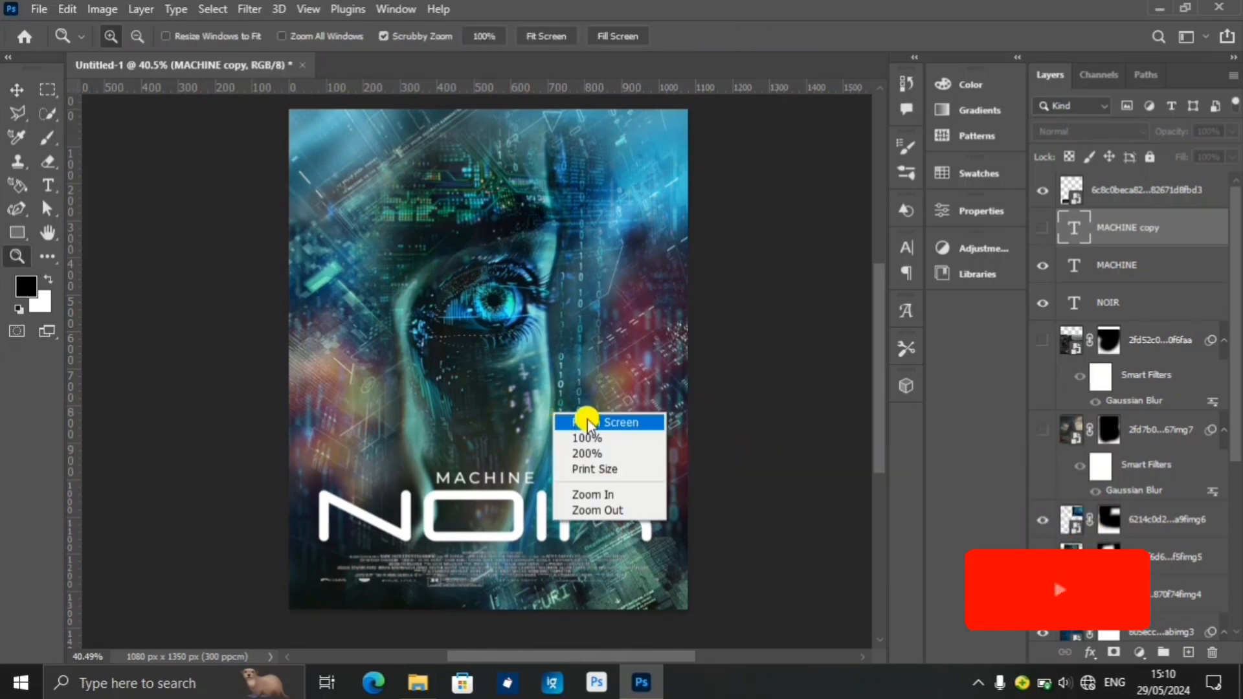
click(588, 419)
alt+click(561, 410)
click(560, 410)
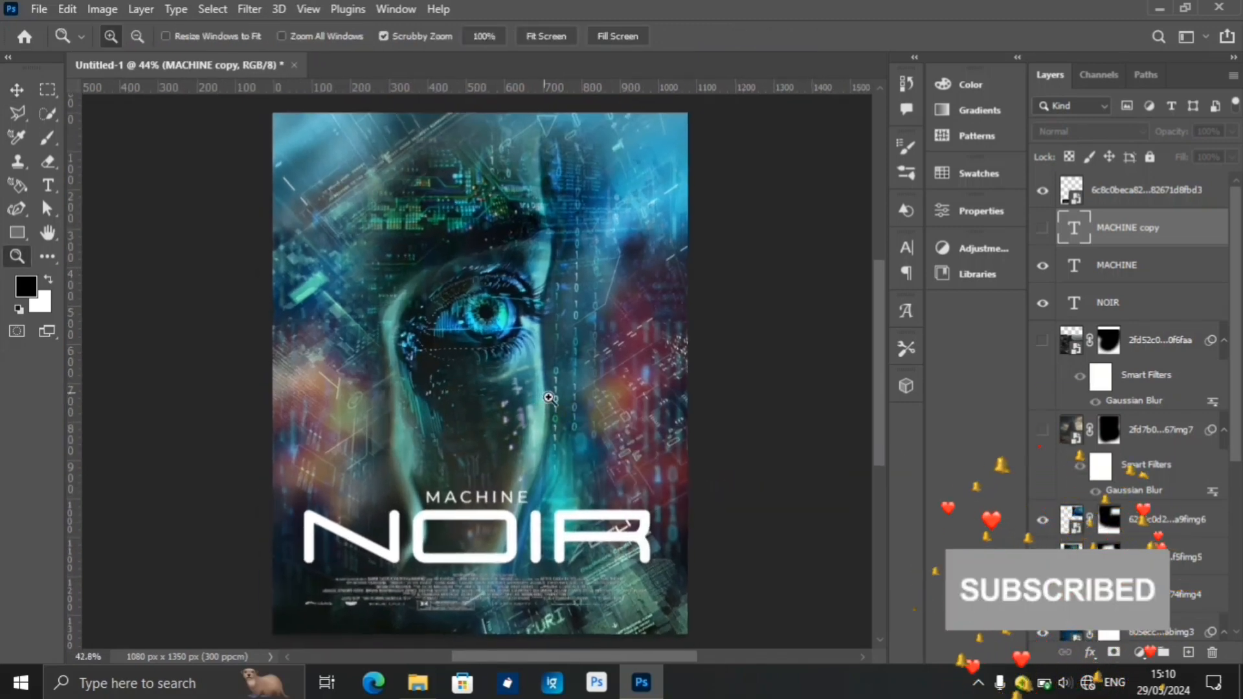